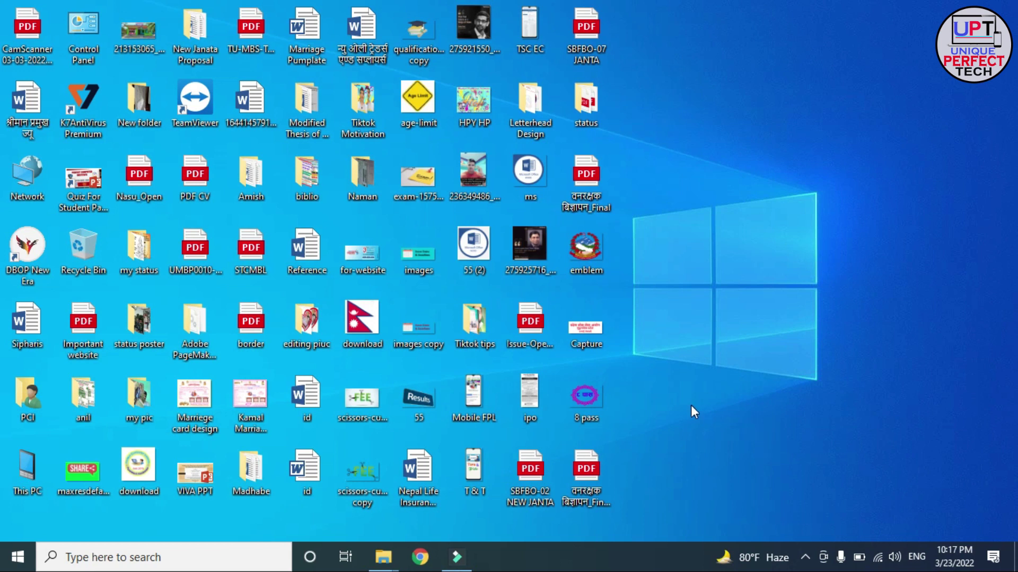
- Search for psc.sudurpaschim.gov.np in Chrome and open the Sudurpashchim PSC homepage
{"action": "left_click", "coordinate": [420, 556]}
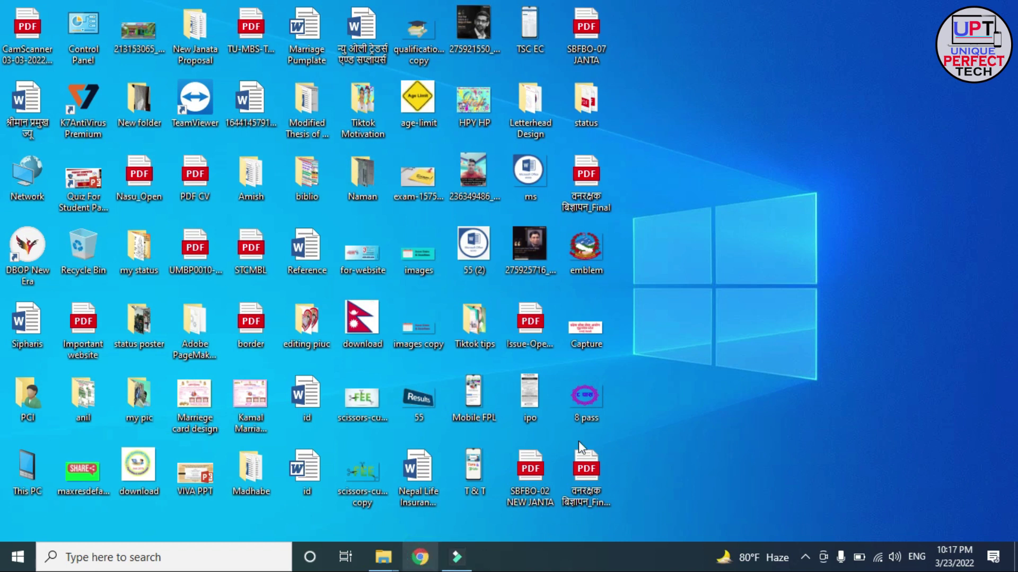
{"action": "left_click", "coordinate": [442, 35]}
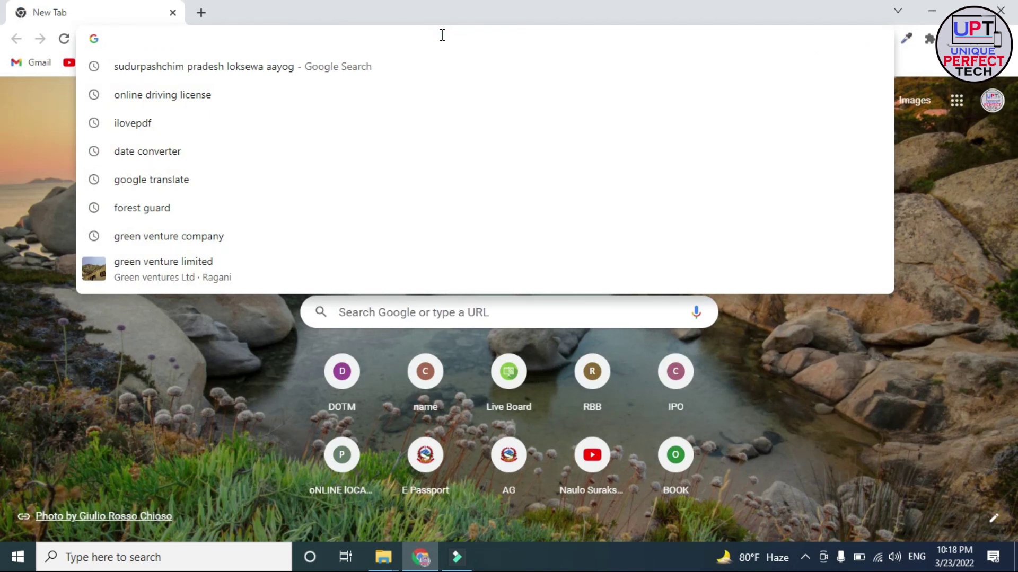
{"action": "type", "text": "psc.gov.np"}
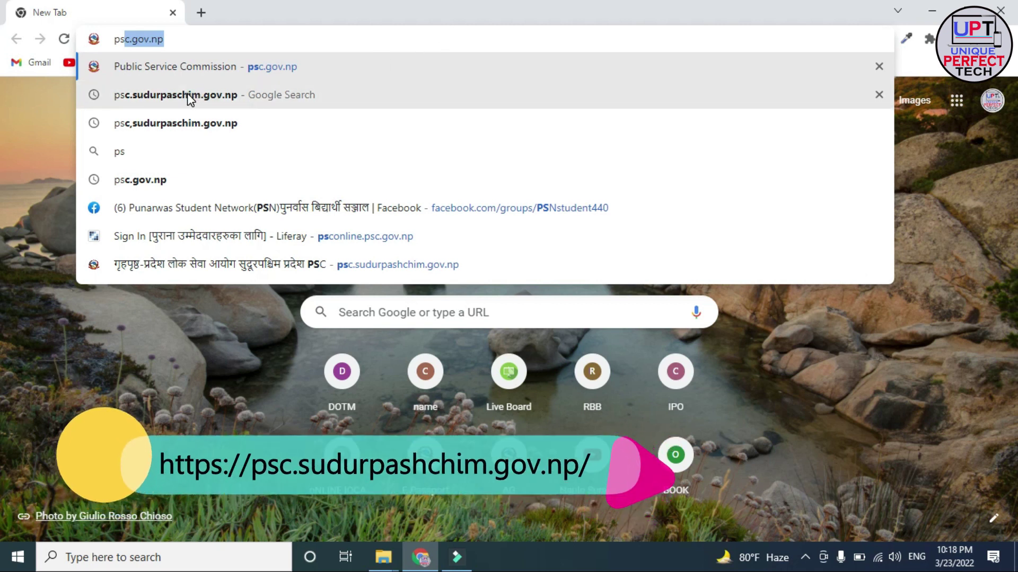
{"action": "left_click", "coordinate": [247, 98]}
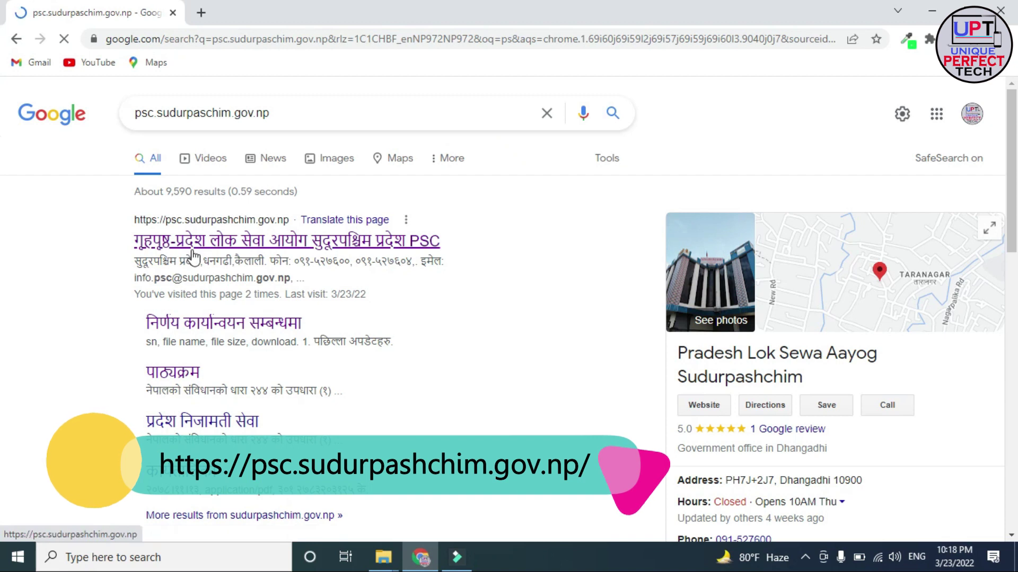
{"action": "left_click", "coordinate": [199, 244]}
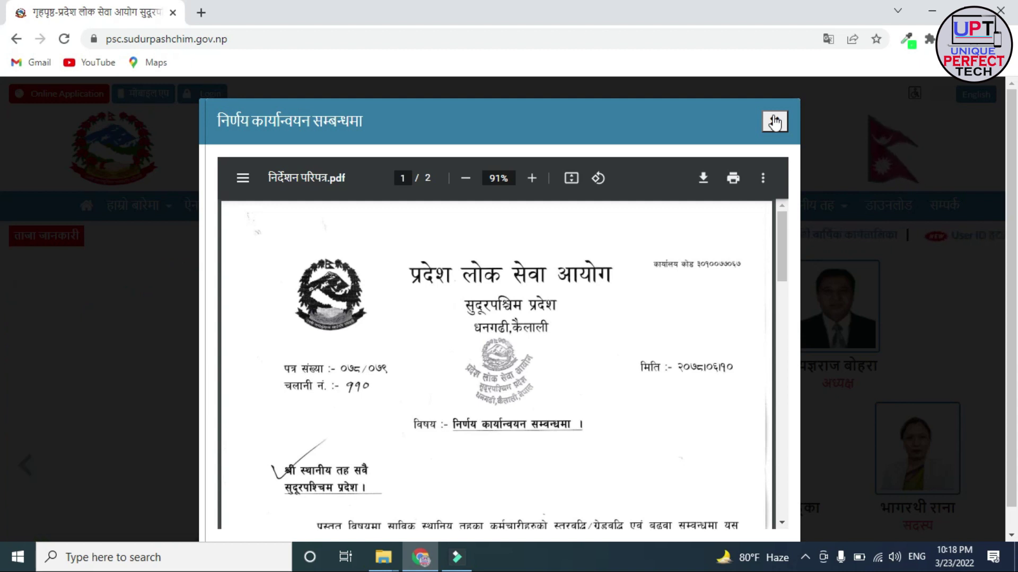
- Close the notice popups covering the PSC homepage
{"action": "scroll", "coordinate": [626, 299], "scroll_direction": "down", "scroll_amount": 2}
{"action": "scroll", "coordinate": [689, 238], "scroll_direction": "up", "scroll_amount": 2}
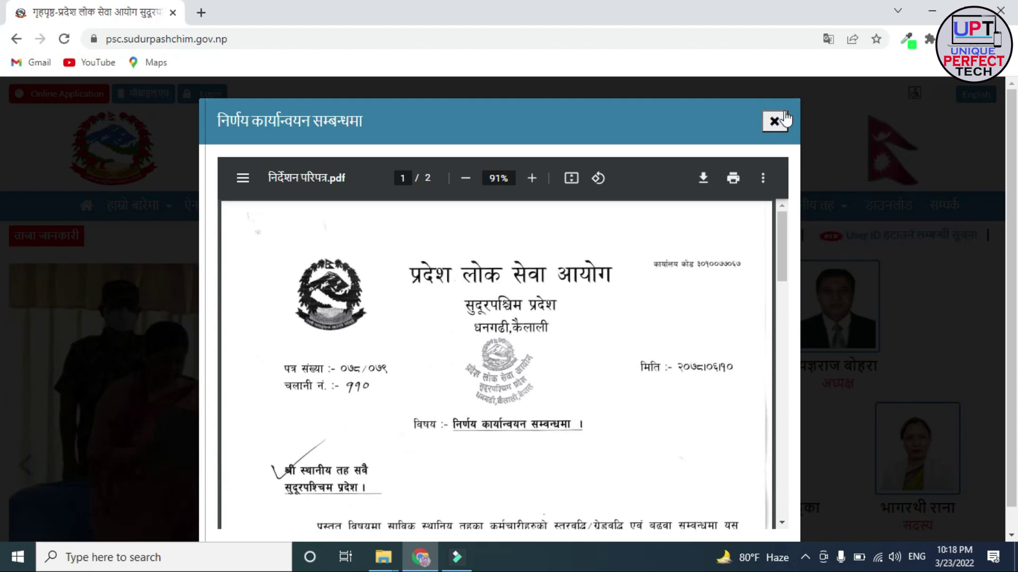
{"action": "left_click", "coordinate": [774, 122]}
{"action": "left_click", "coordinate": [774, 123]}
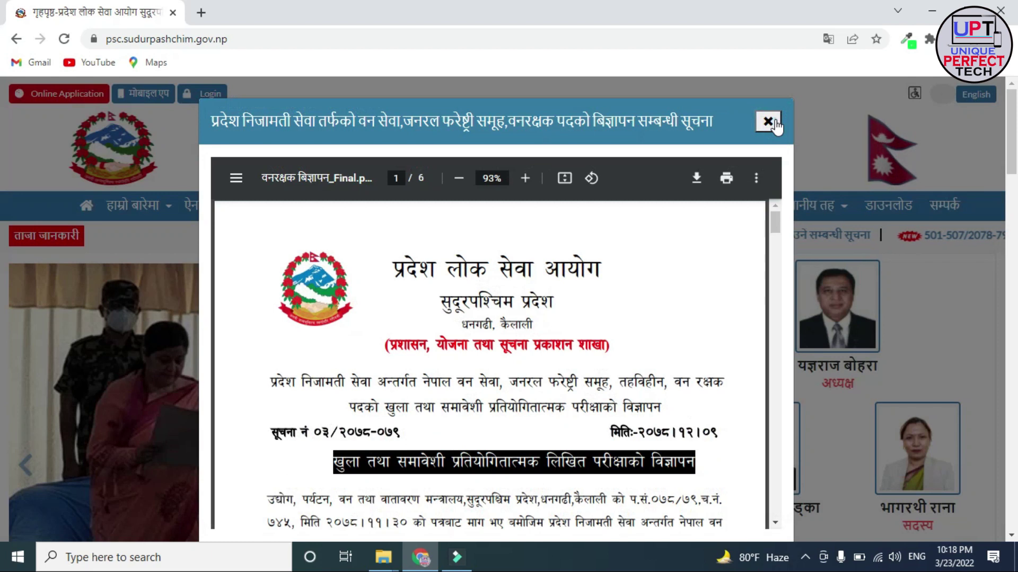
{"action": "left_click", "coordinate": [769, 122]}
- Open the सूचना notice list, with the forest guard vacancy notice first
{"action": "scroll", "coordinate": [689, 239], "scroll_direction": "down", "scroll_amount": 2}
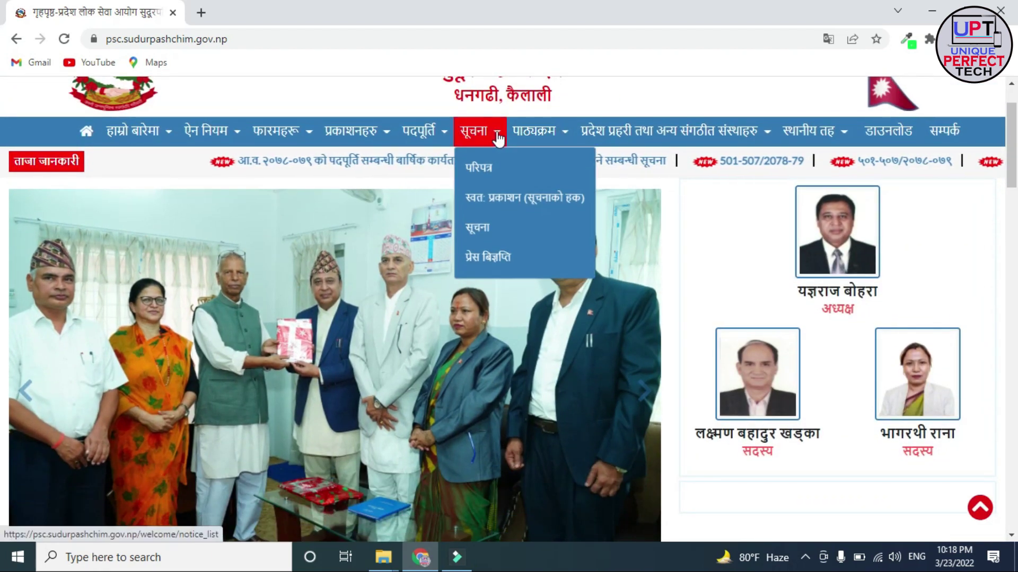
{"action": "mouse_move", "coordinate": [477, 131]}
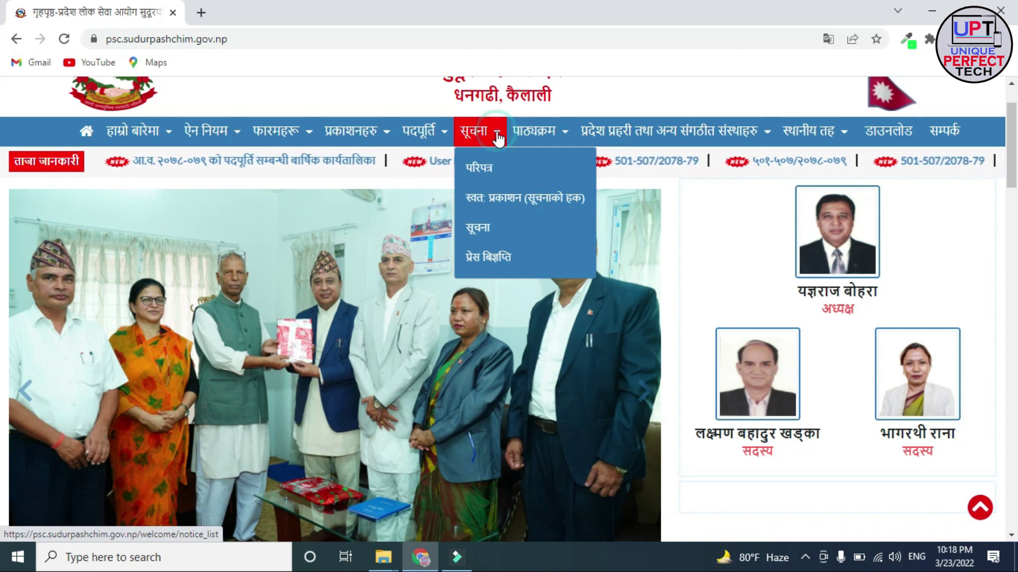
{"action": "left_click", "coordinate": [493, 227]}
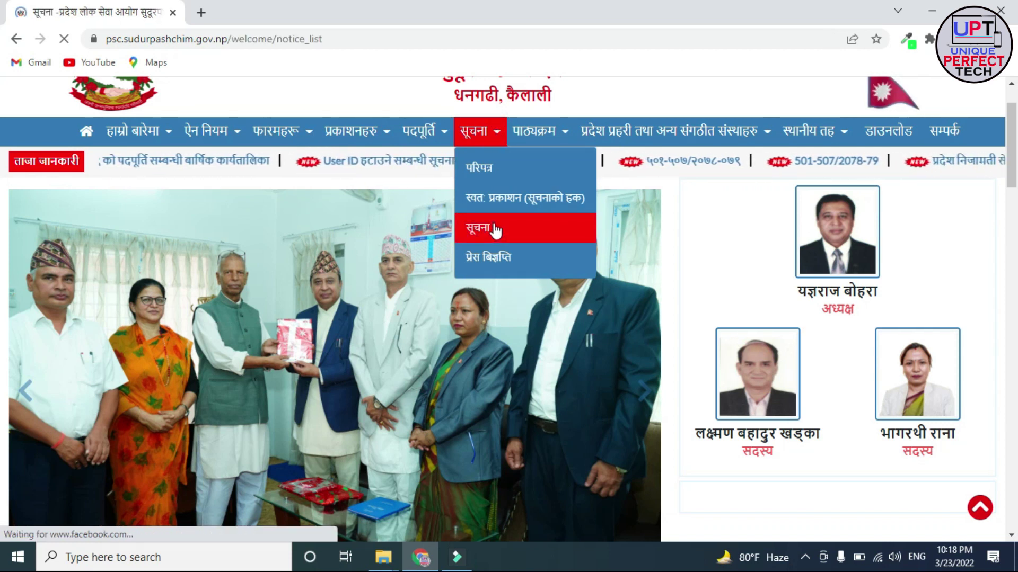
{"action": "scroll", "coordinate": [419, 313], "scroll_direction": "down", "scroll_amount": 3}
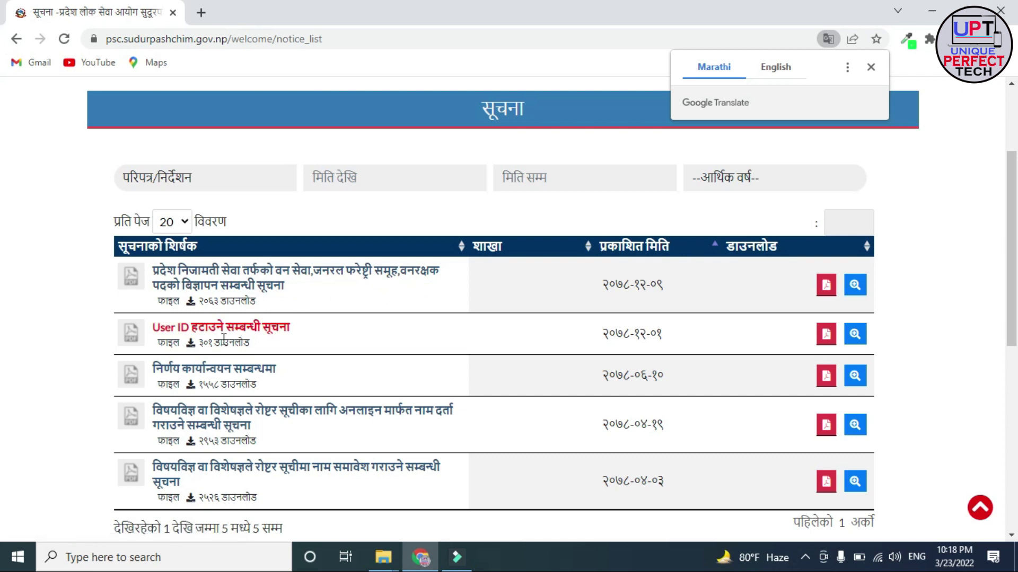
- Open वनरक्षक विज्ञापन_Final.pdf from the first notice row and zoom it to 150%
{"action": "left_click", "coordinate": [192, 304]}
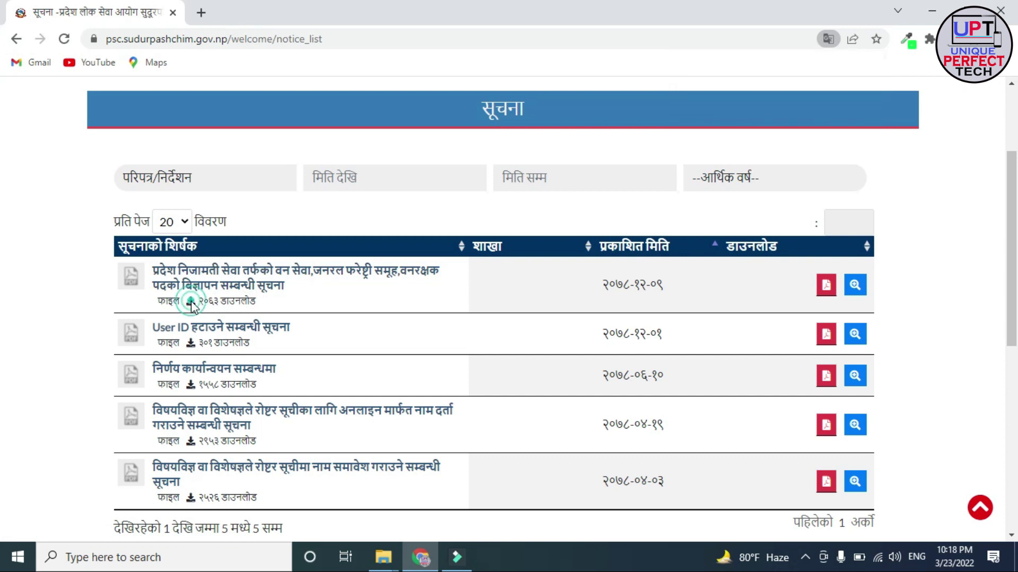
{"action": "left_click", "coordinate": [822, 289]}
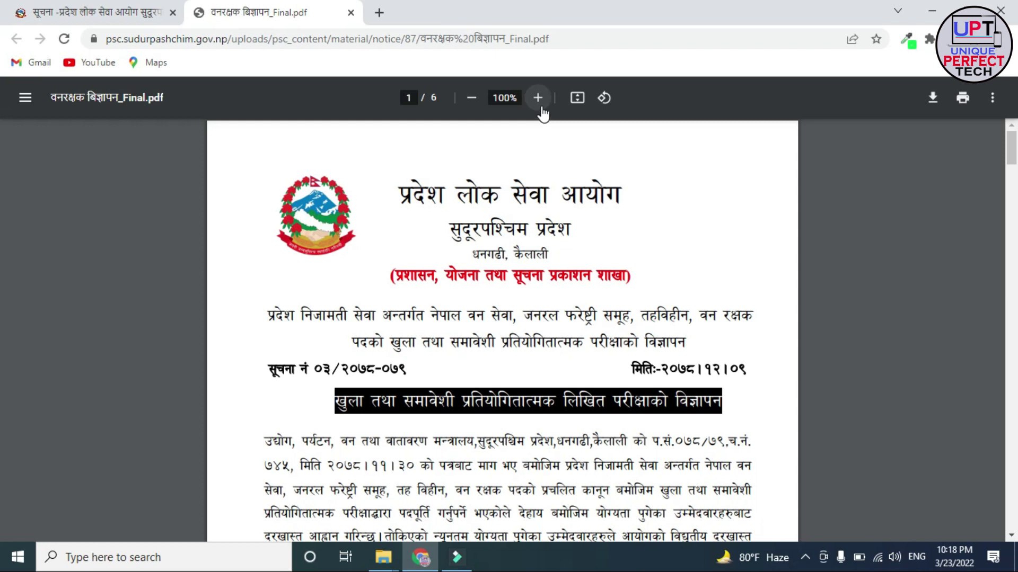
{"action": "left_click", "coordinate": [539, 101]}
{"action": "left_click", "coordinate": [543, 111]}
{"action": "left_click", "coordinate": [541, 109]}
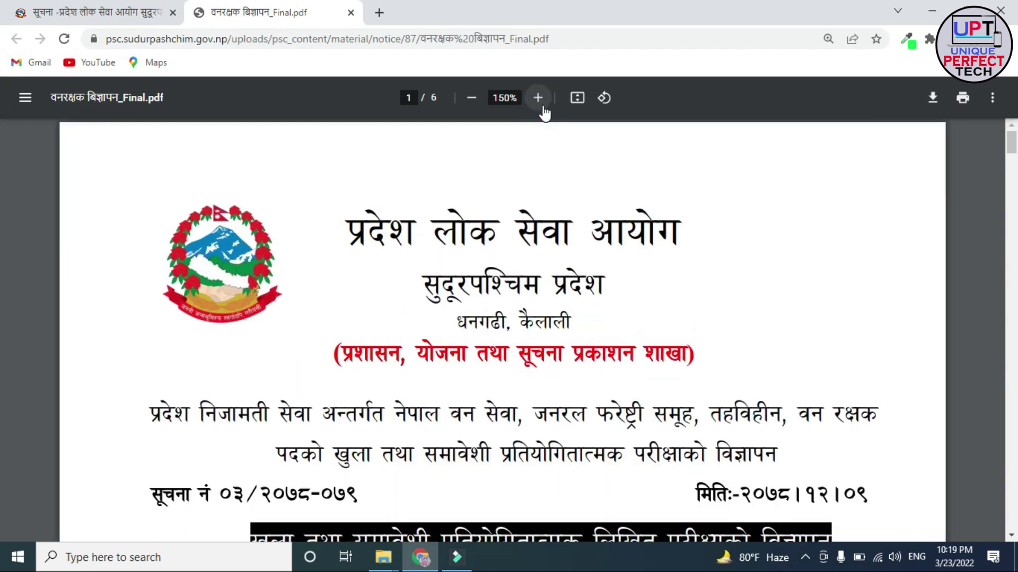
{"action": "left_click", "coordinate": [540, 108]}
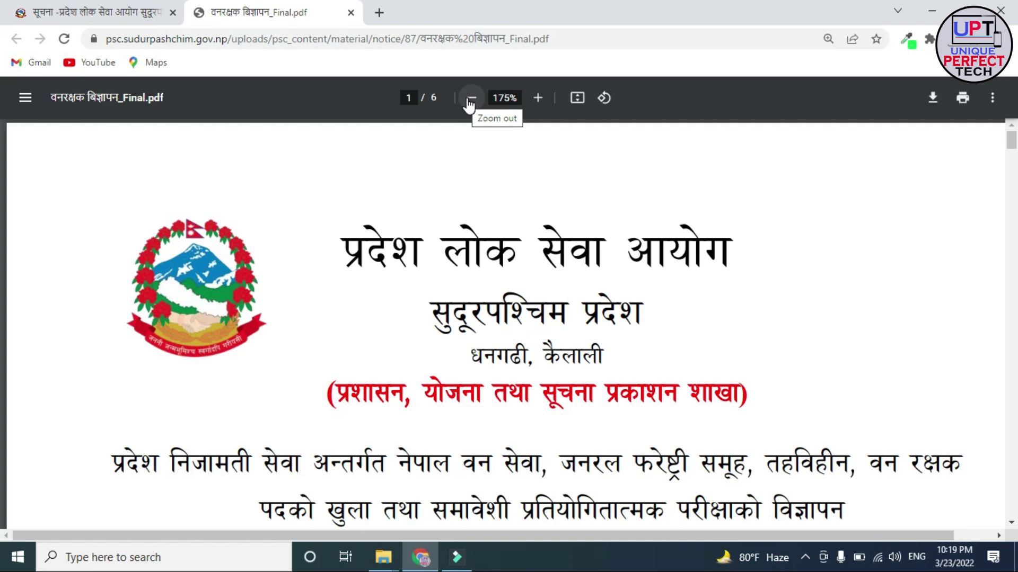
{"action": "left_click", "coordinate": [469, 104]}
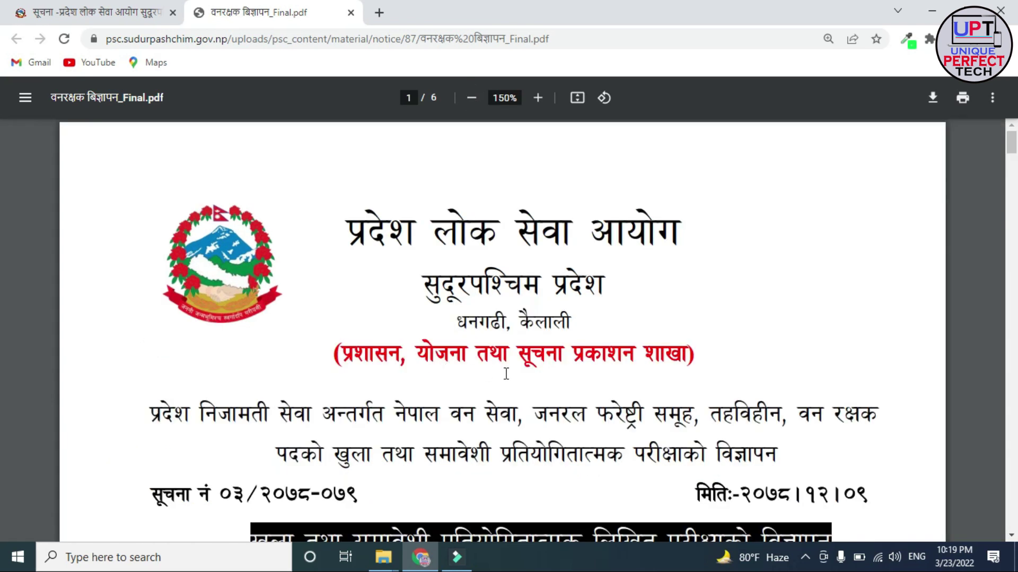
{"action": "scroll", "coordinate": [506, 373], "scroll_direction": "down", "scroll_amount": 3}
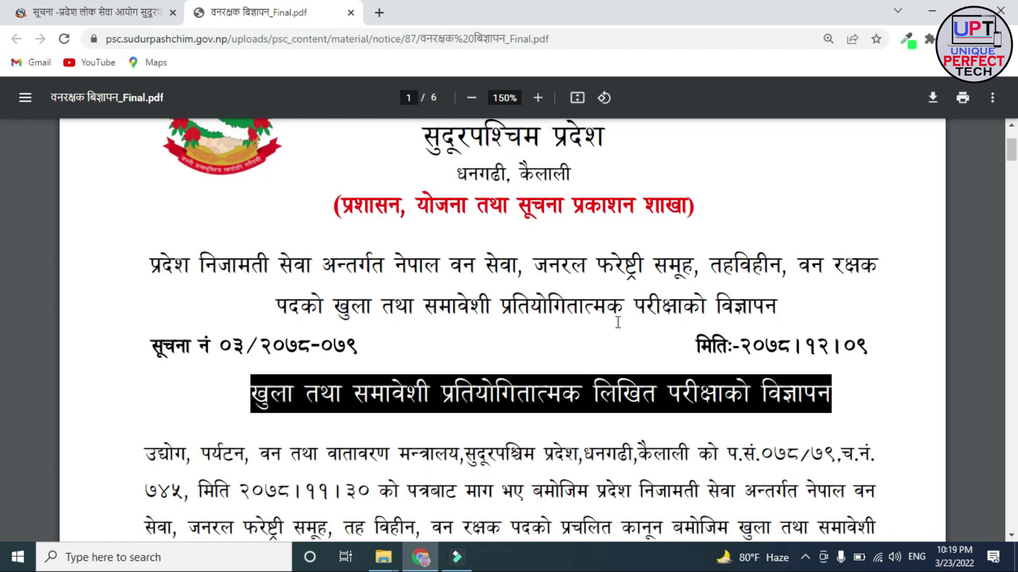
{"action": "scroll", "coordinate": [533, 366], "scroll_direction": "down", "scroll_amount": 4}
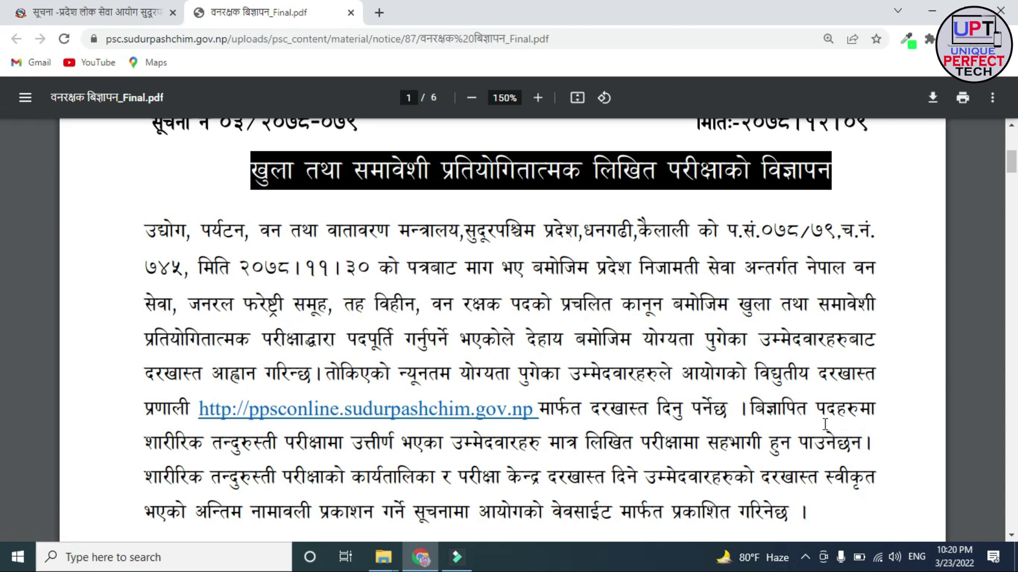
- Read page 1's vacancy table for advertisements ५०१–५०७/०७८-७९ (१६७ posts), continuing onto page 2
{"action": "scroll", "coordinate": [490, 448], "scroll_direction": "down", "scroll_amount": 3}
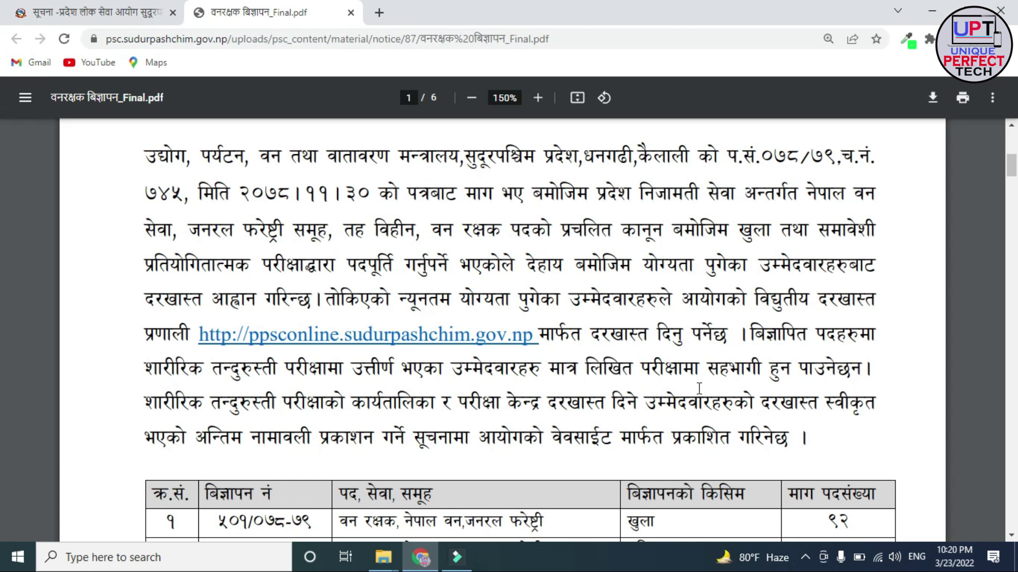
{"action": "scroll", "coordinate": [699, 388], "scroll_direction": "down", "scroll_amount": 3}
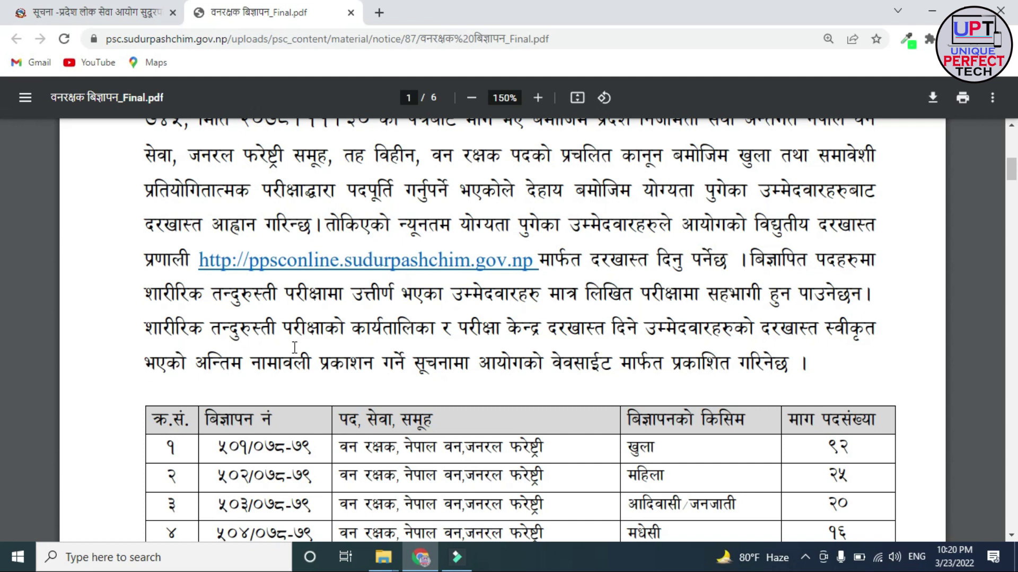
{"action": "scroll", "coordinate": [394, 345], "scroll_direction": "down", "scroll_amount": 1}
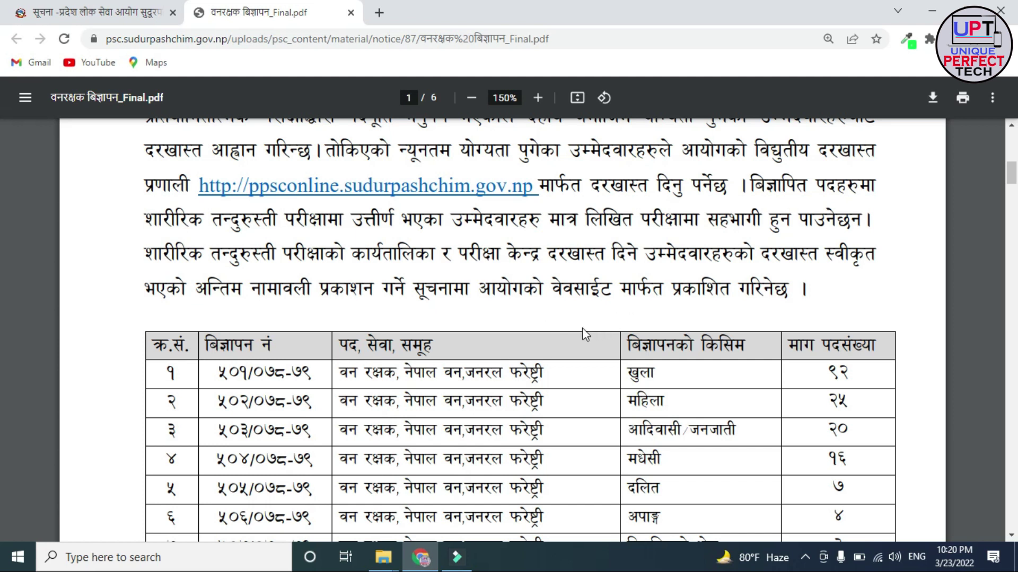
{"action": "scroll", "coordinate": [507, 326], "scroll_direction": "down", "scroll_amount": 2}
{"action": "scroll", "coordinate": [498, 297], "scroll_direction": "down", "scroll_amount": 1}
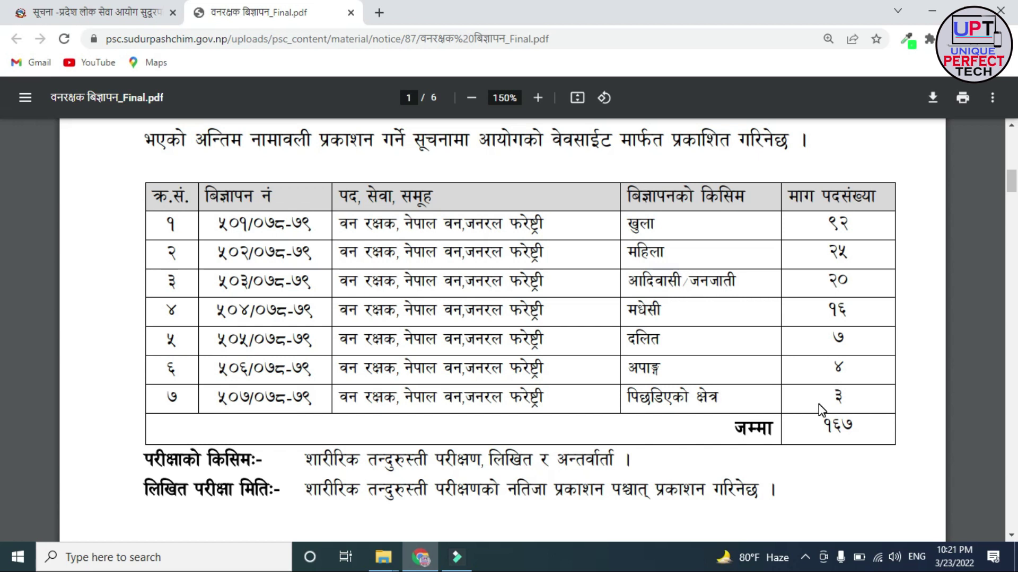
{"action": "scroll", "coordinate": [669, 378], "scroll_direction": "down", "scroll_amount": 2}
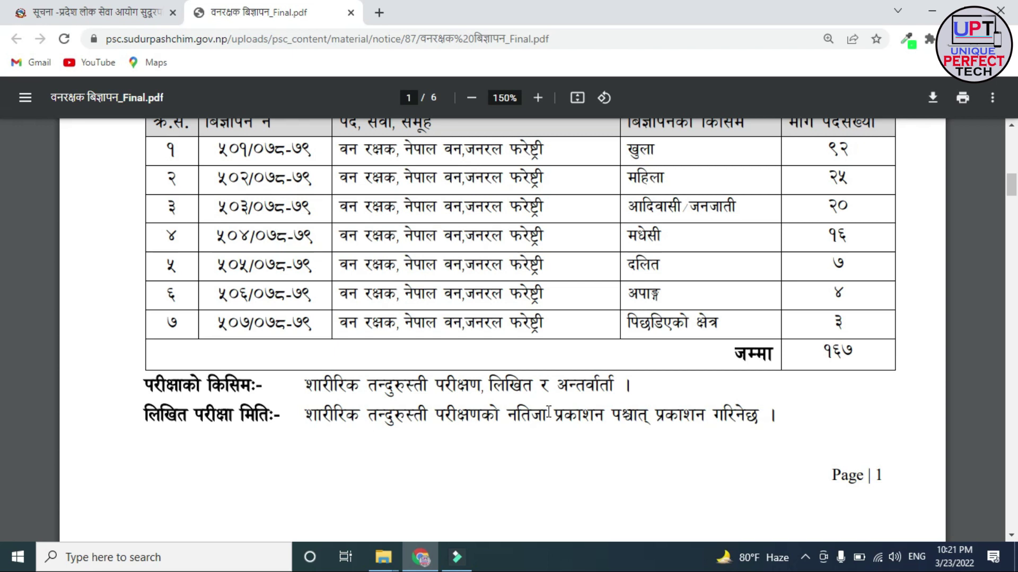
{"action": "scroll", "coordinate": [551, 411], "scroll_direction": "down", "scroll_amount": 4}
{"action": "scroll", "coordinate": [451, 322], "scroll_direction": "down", "scroll_amount": 3}
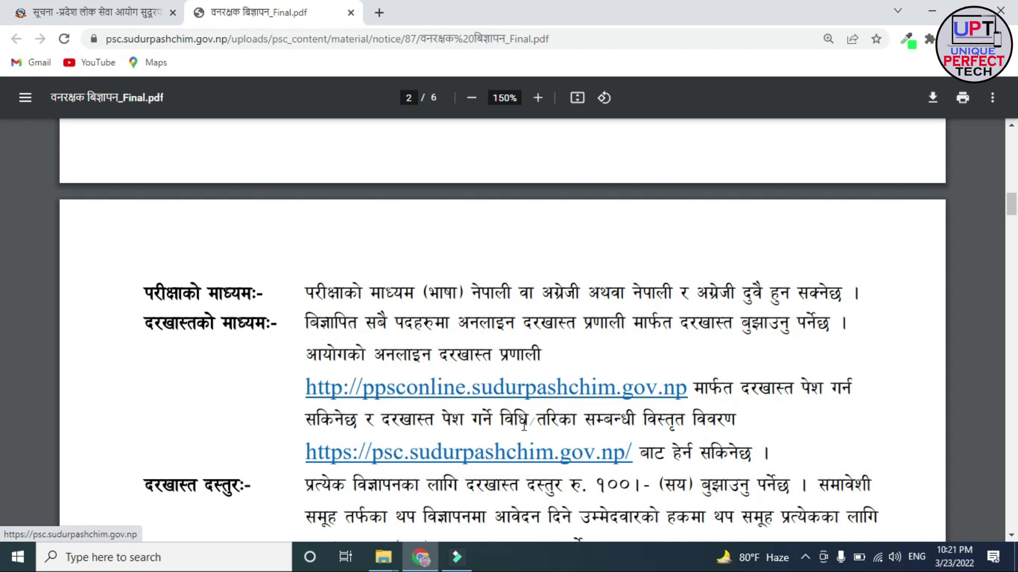
- Read page 2's Rs. 100 application fee and the Connect IPS and bank voucher payment steps
{"action": "scroll", "coordinate": [672, 431], "scroll_direction": "down", "scroll_amount": 3}
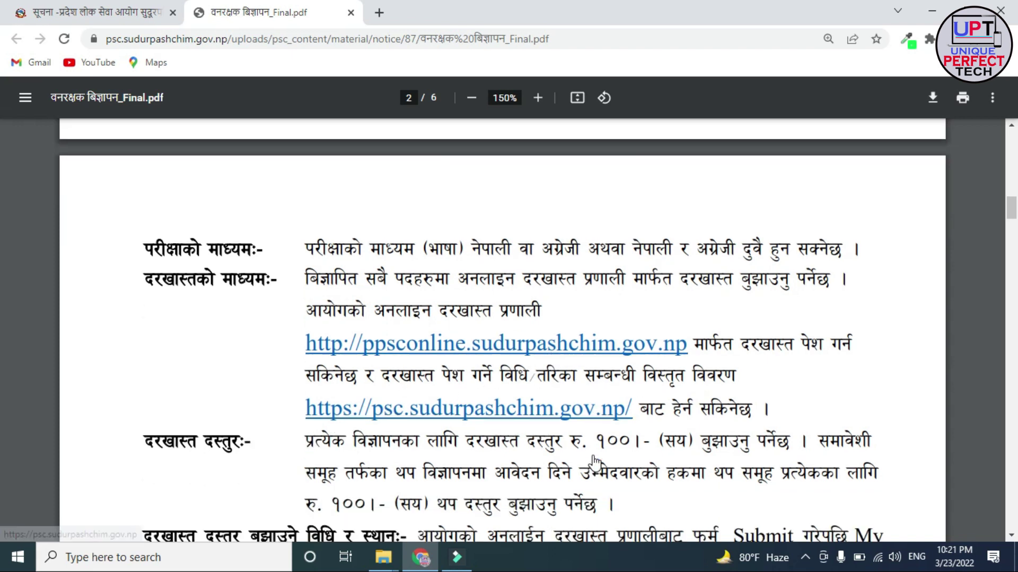
{"action": "scroll", "coordinate": [672, 431], "scroll_direction": "down", "scroll_amount": 2}
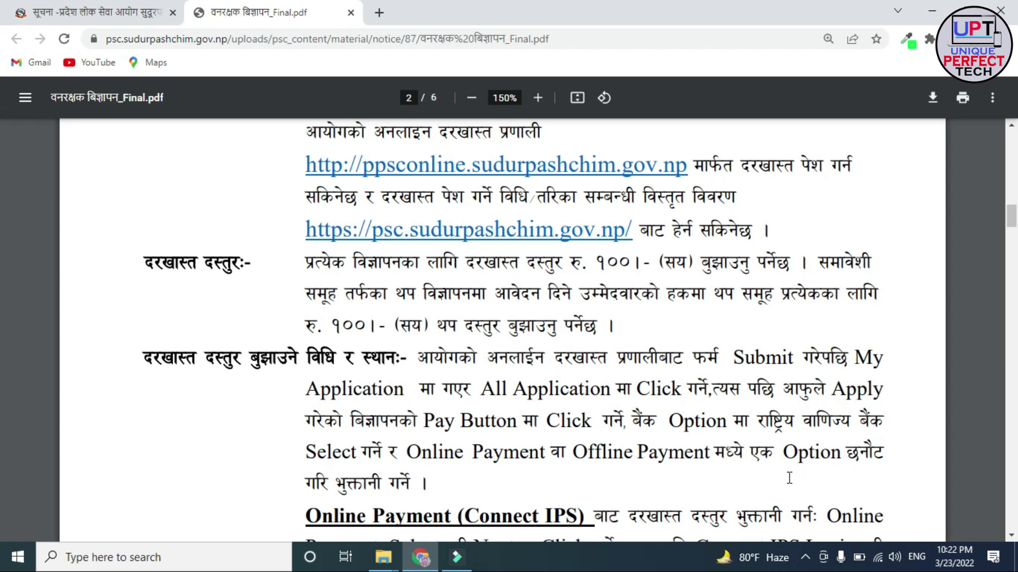
{"action": "scroll", "coordinate": [555, 470], "scroll_direction": "down", "scroll_amount": 3}
{"action": "scroll", "coordinate": [554, 461], "scroll_direction": "down", "scroll_amount": 1}
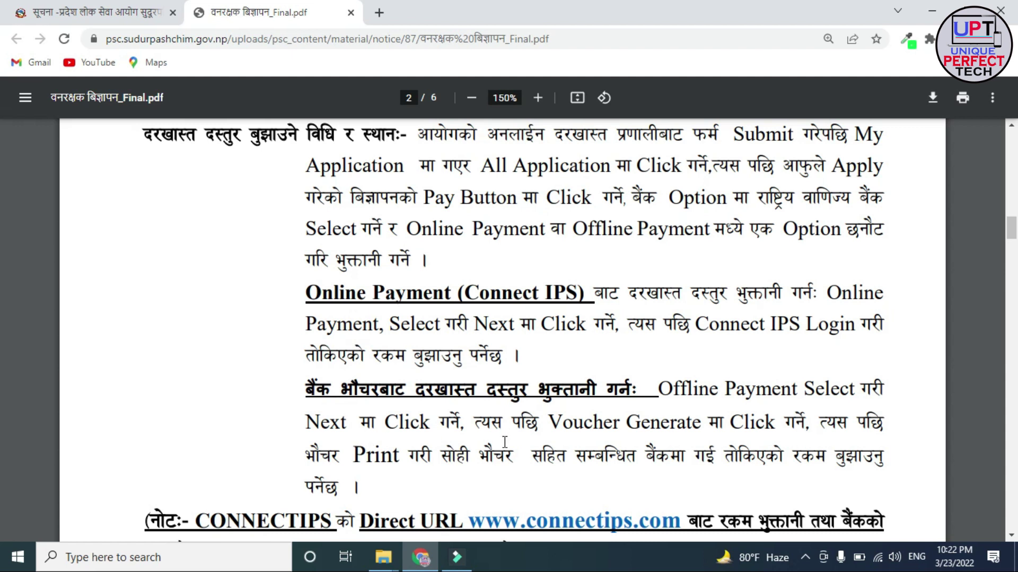
- Read page 2's fee-payment and document-upload rules, up to page 3's deadline २०७८।१२।२९
{"action": "scroll", "coordinate": [541, 444], "scroll_direction": "down", "scroll_amount": 3}
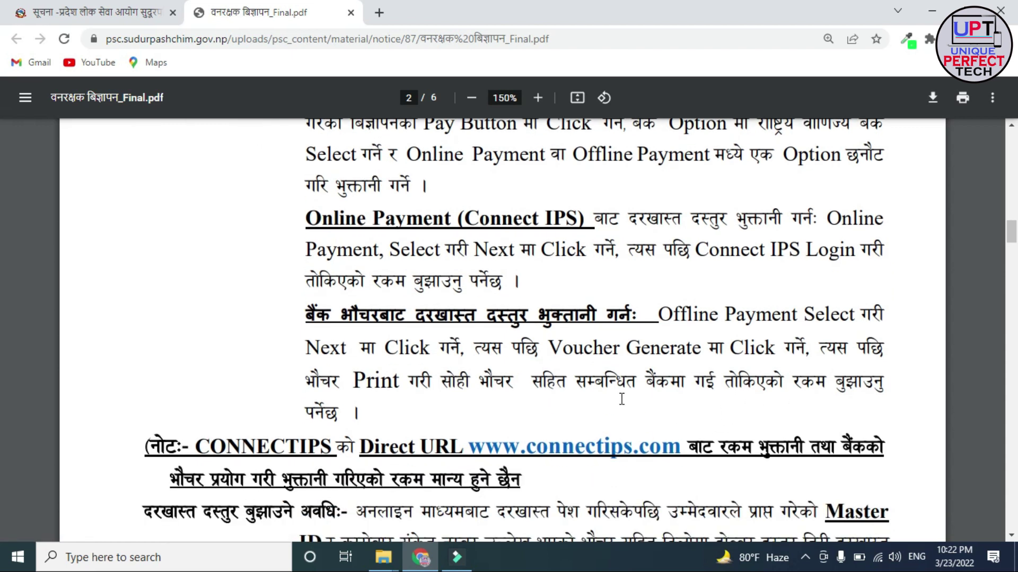
{"action": "scroll", "coordinate": [622, 399], "scroll_direction": "down", "scroll_amount": 3}
{"action": "scroll", "coordinate": [548, 406], "scroll_direction": "down", "scroll_amount": 3}
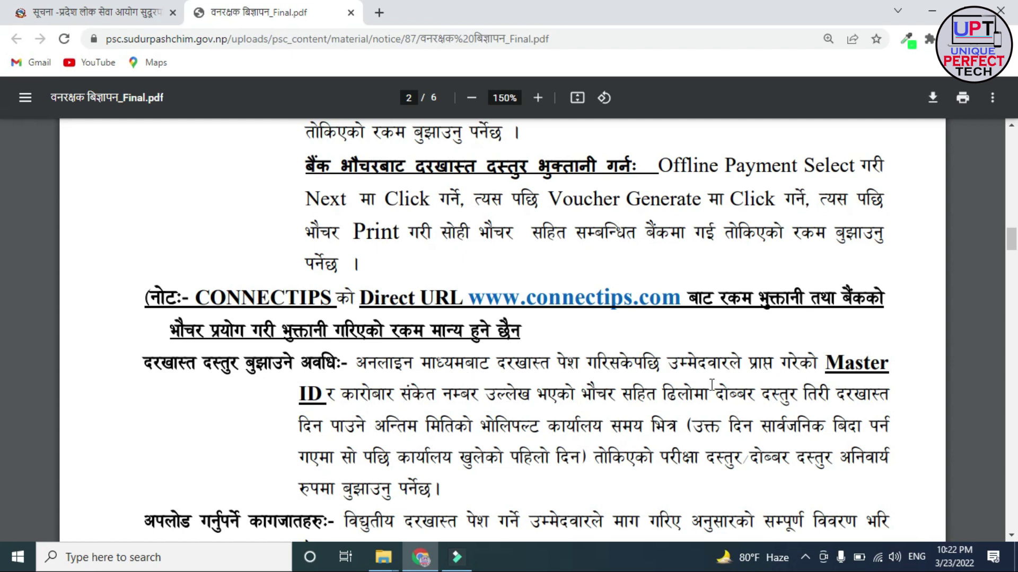
{"action": "scroll", "coordinate": [497, 413], "scroll_direction": "down", "scroll_amount": 1}
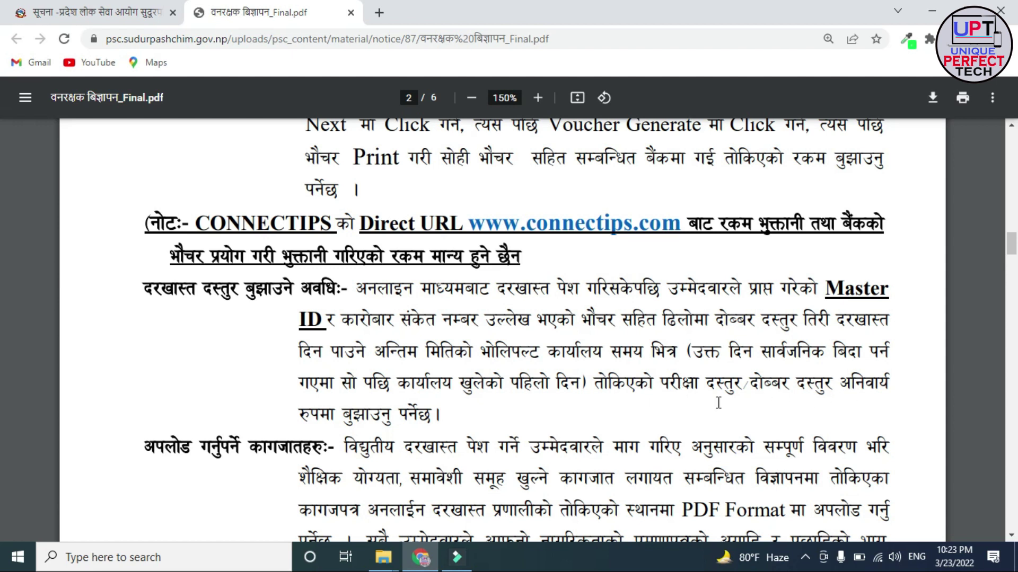
{"action": "scroll", "coordinate": [503, 422], "scroll_direction": "down", "scroll_amount": 1}
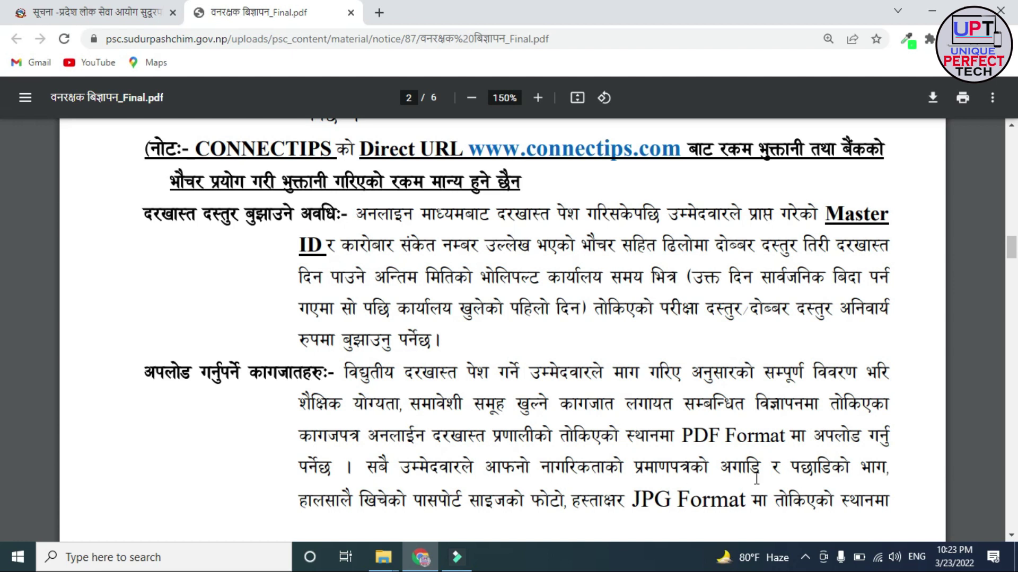
{"action": "scroll", "coordinate": [900, 472], "scroll_direction": "down", "scroll_amount": 1}
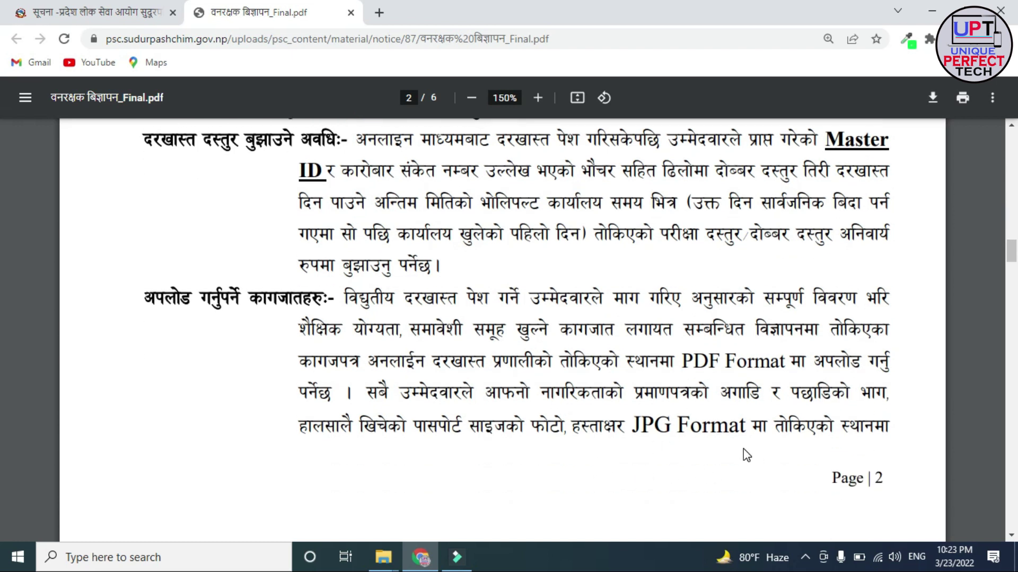
{"action": "scroll", "coordinate": [816, 438], "scroll_direction": "down", "scroll_amount": 2}
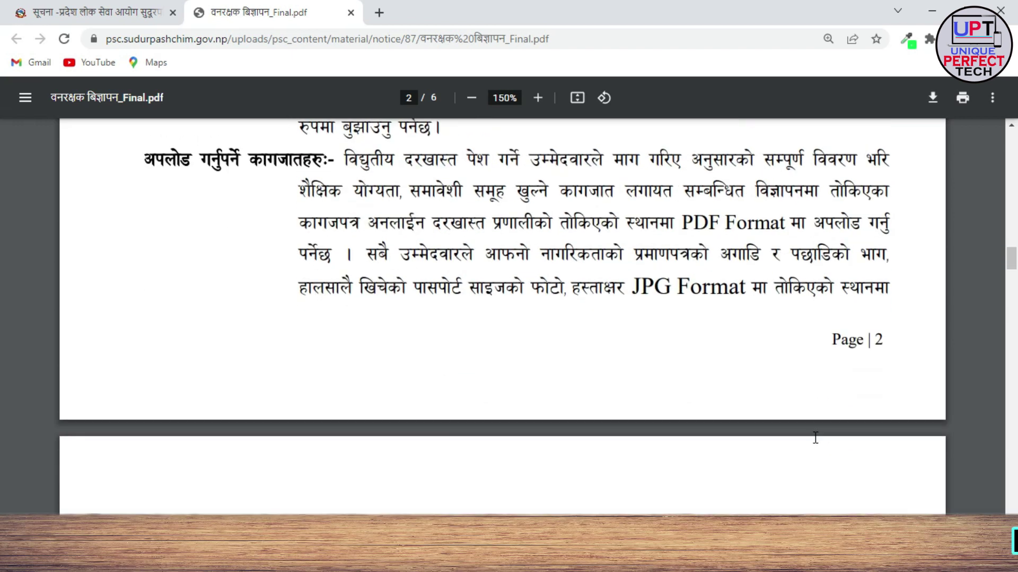
{"action": "scroll", "coordinate": [761, 446], "scroll_direction": "down", "scroll_amount": 1}
{"action": "scroll", "coordinate": [761, 446], "scroll_direction": "down", "scroll_amount": 1}
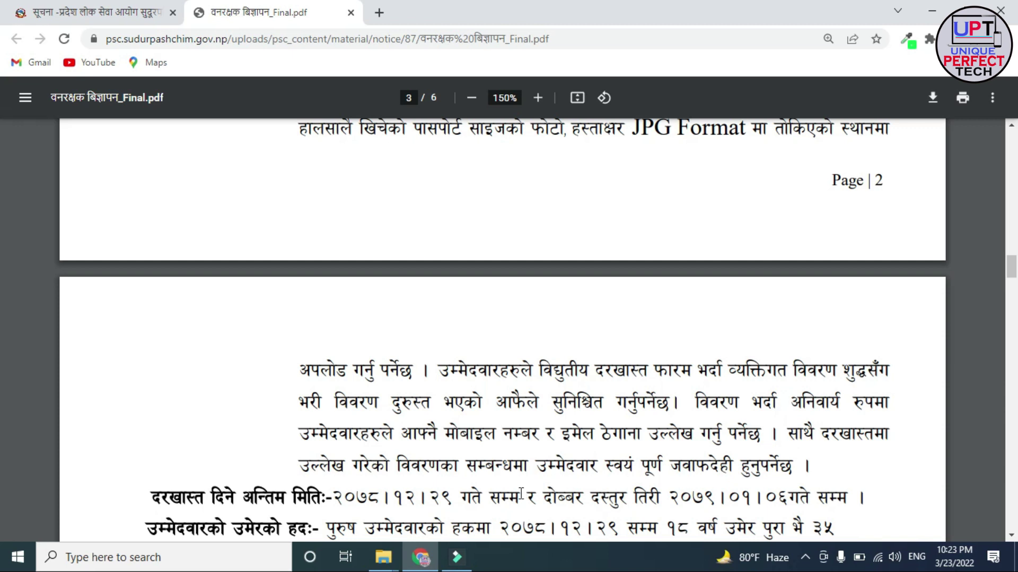
- Read page 3's age limit, qualifications and physical test table (height 5'2"/5', weight 50/42 kg)
{"action": "scroll", "coordinate": [530, 493], "scroll_direction": "down", "scroll_amount": 3}
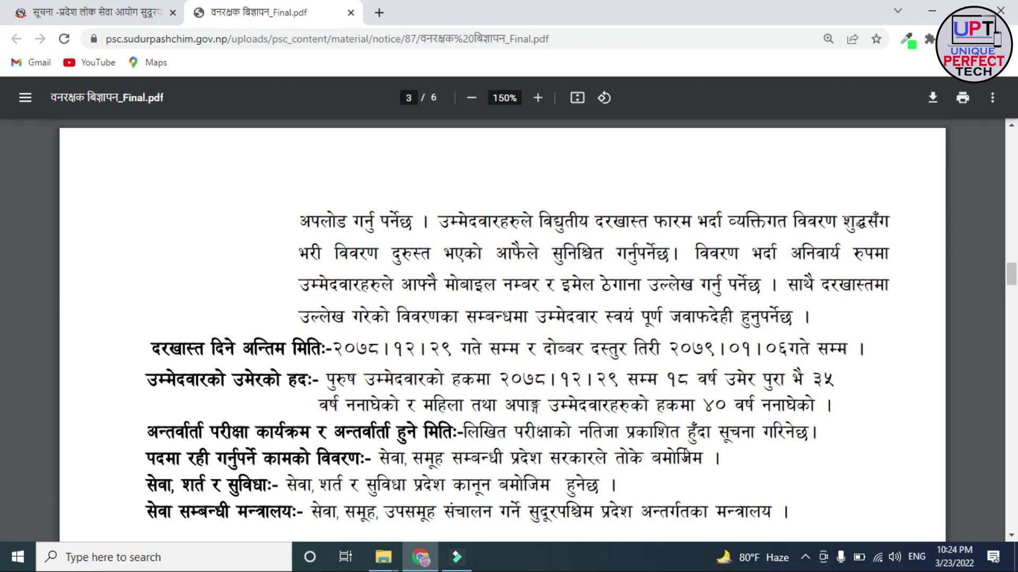
{"action": "scroll", "coordinate": [539, 482], "scroll_direction": "down", "scroll_amount": 1}
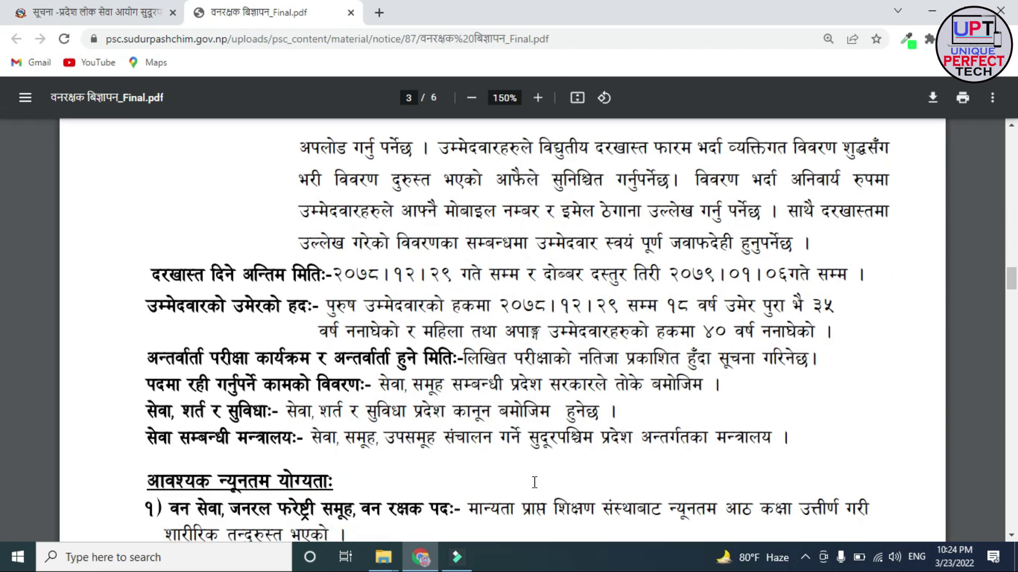
{"action": "scroll", "coordinate": [534, 483], "scroll_direction": "down", "scroll_amount": 1}
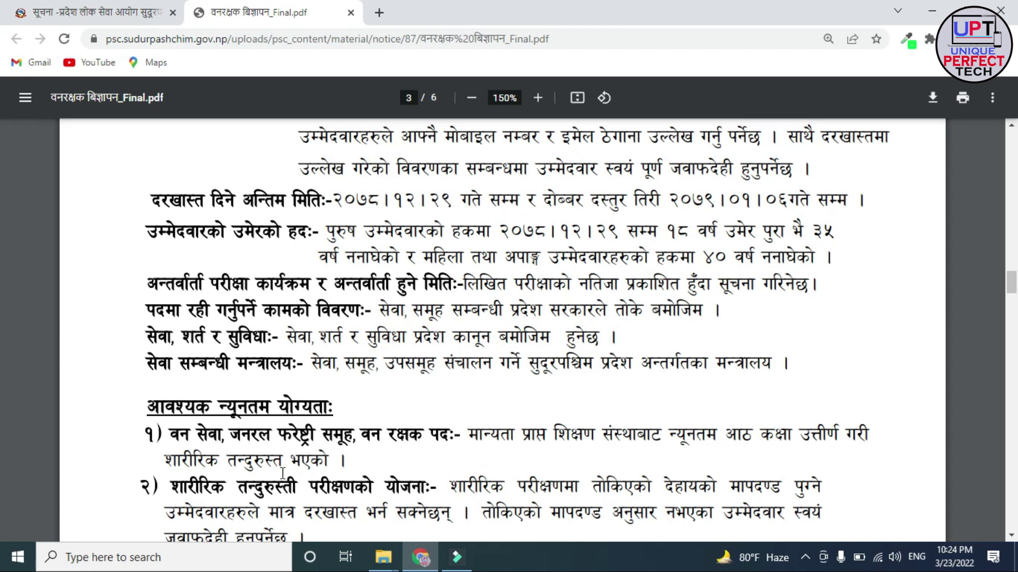
{"action": "scroll", "coordinate": [378, 452], "scroll_direction": "down", "scroll_amount": 1}
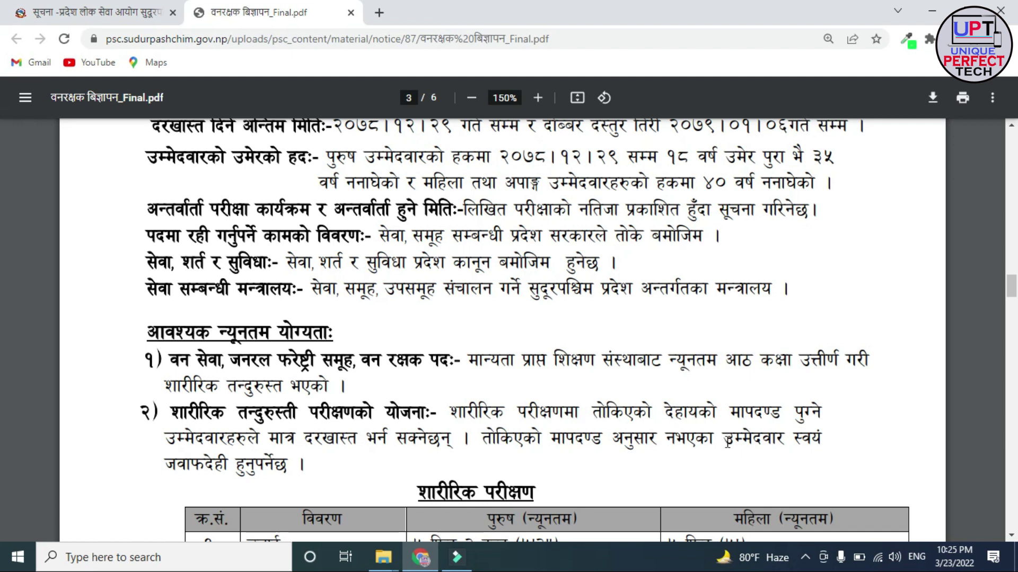
{"action": "scroll", "coordinate": [384, 454], "scroll_direction": "down", "scroll_amount": 2}
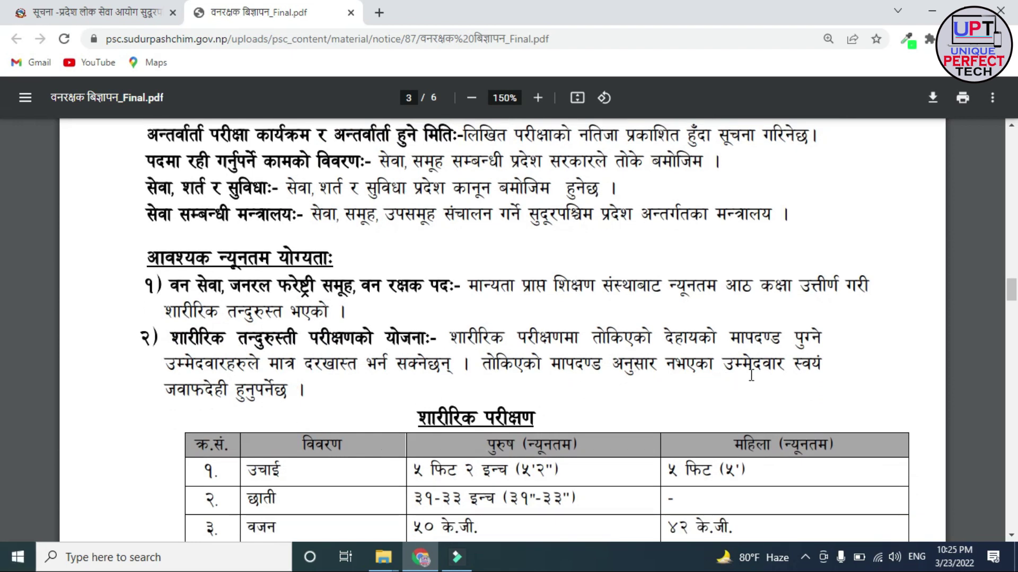
{"action": "scroll", "coordinate": [759, 374], "scroll_direction": "down", "scroll_amount": 1}
{"action": "scroll", "coordinate": [759, 374], "scroll_direction": "down", "scroll_amount": 2}
{"action": "scroll", "coordinate": [759, 375], "scroll_direction": "down", "scroll_amount": 3}
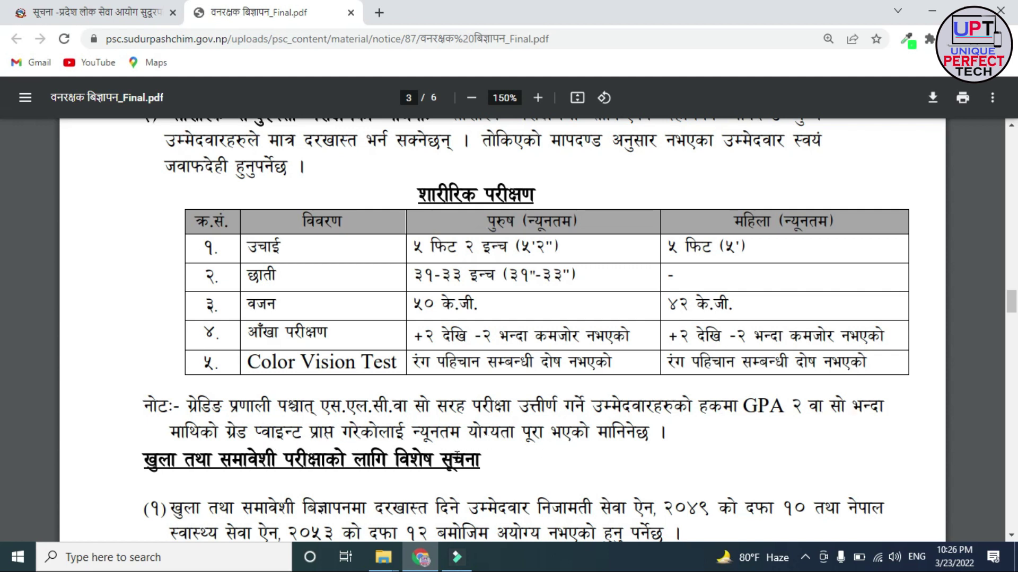
- Read page 3's open and inclusive exam notes, then page 4's Merit and Priority Order rules
{"action": "scroll", "coordinate": [466, 459], "scroll_direction": "down", "scroll_amount": 4}
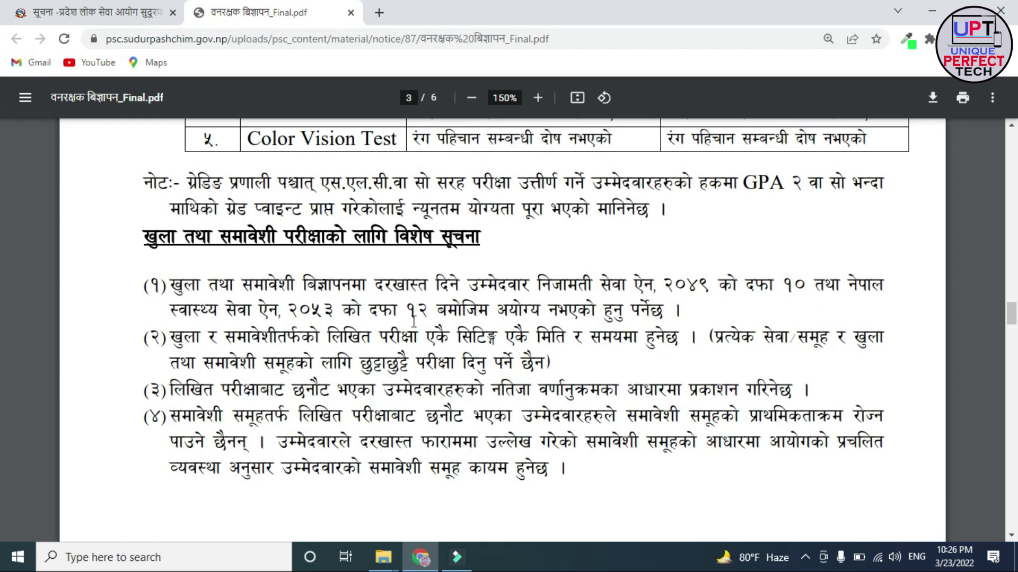
{"action": "scroll", "coordinate": [440, 337], "scroll_direction": "down", "scroll_amount": 2}
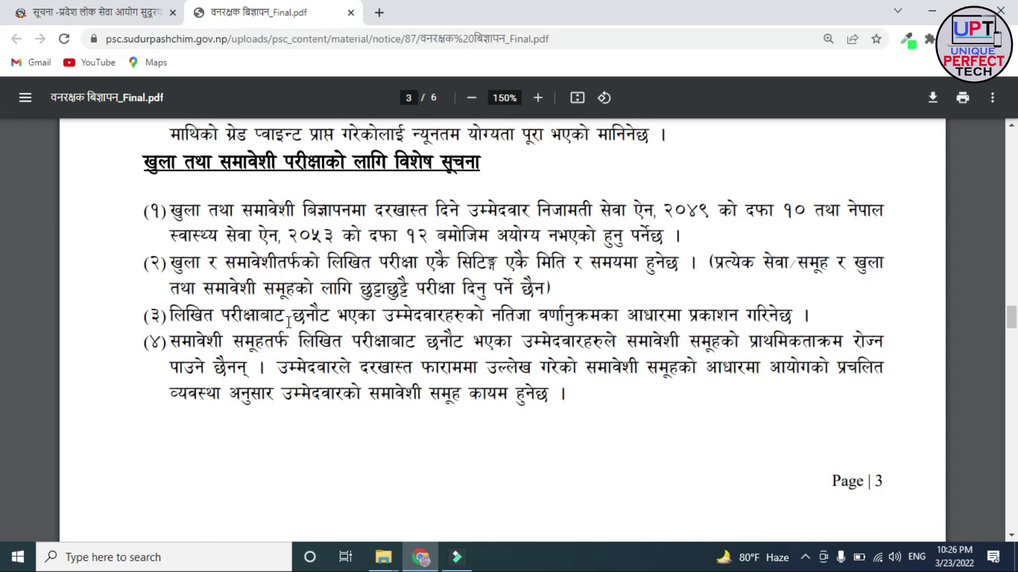
{"action": "scroll", "coordinate": [324, 361], "scroll_direction": "down", "scroll_amount": 3}
{"action": "scroll", "coordinate": [325, 361], "scroll_direction": "down", "scroll_amount": 5}
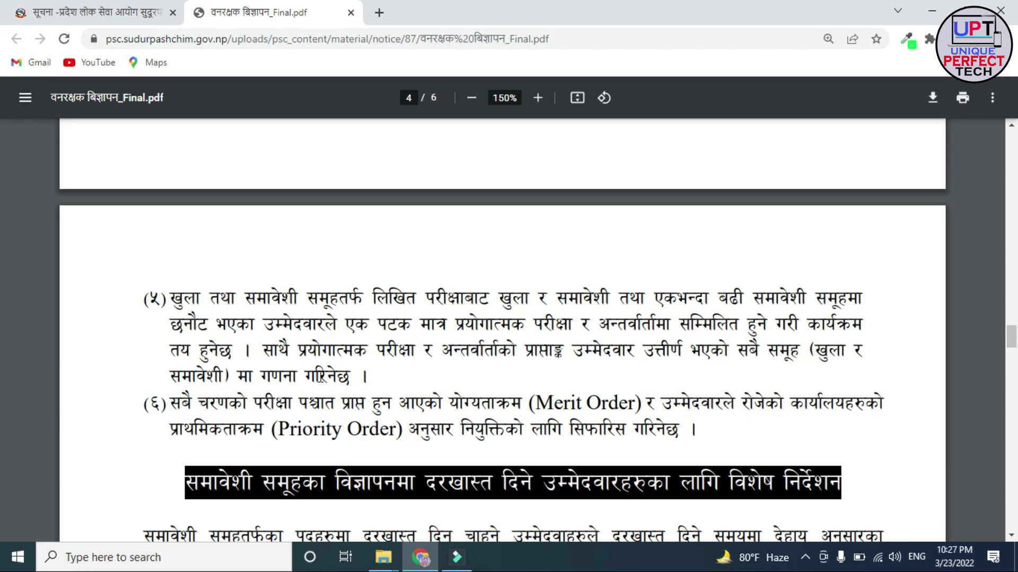
- Read the certificate requirements for Adivasi/Janajati, Madhesi, Dalit and disabled applicants on page 4
{"action": "scroll", "coordinate": [349, 379], "scroll_direction": "down", "scroll_amount": 3}
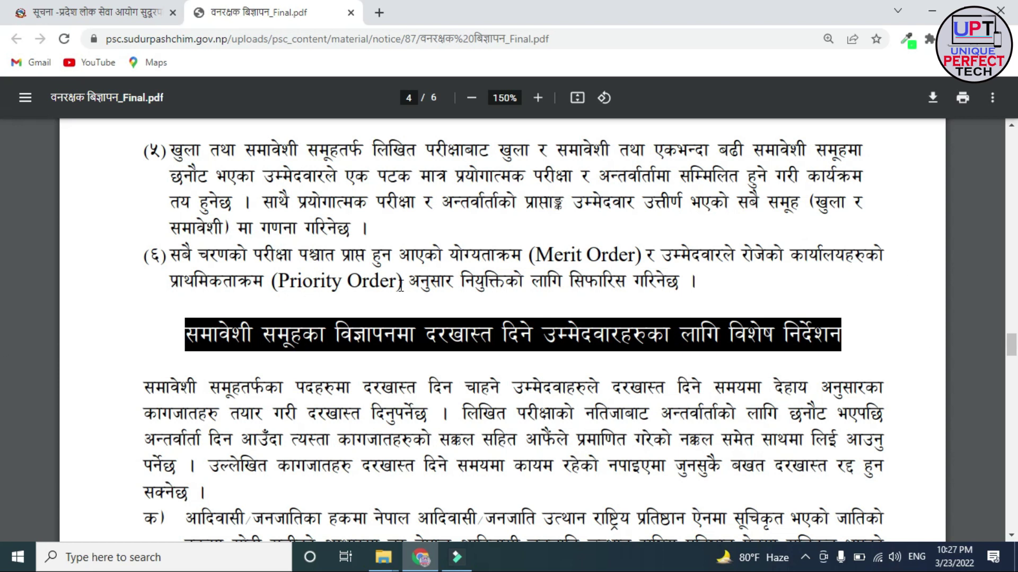
{"action": "scroll", "coordinate": [609, 312], "scroll_direction": "down", "scroll_amount": 1}
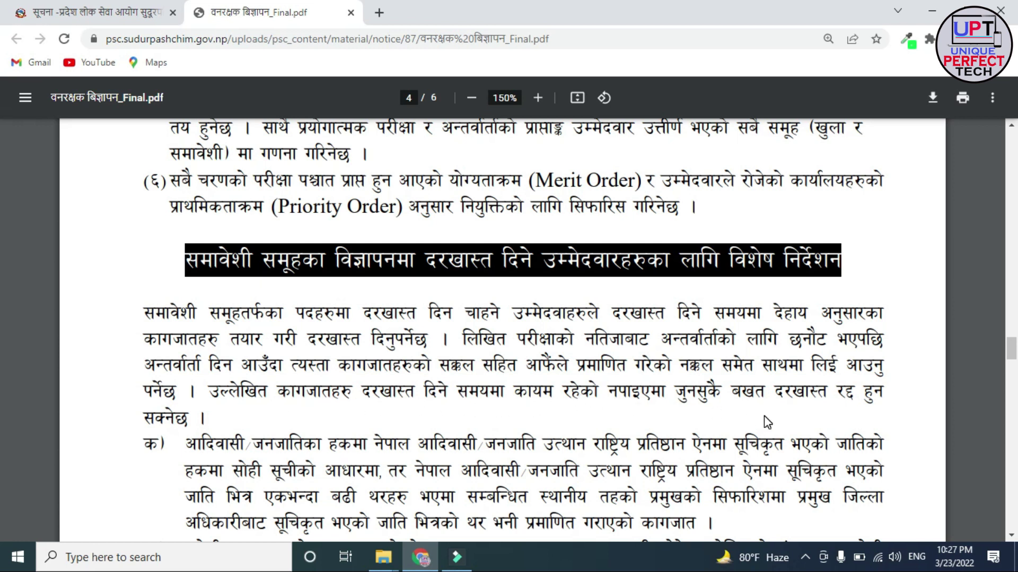
{"action": "scroll", "coordinate": [443, 407], "scroll_direction": "down", "scroll_amount": 1}
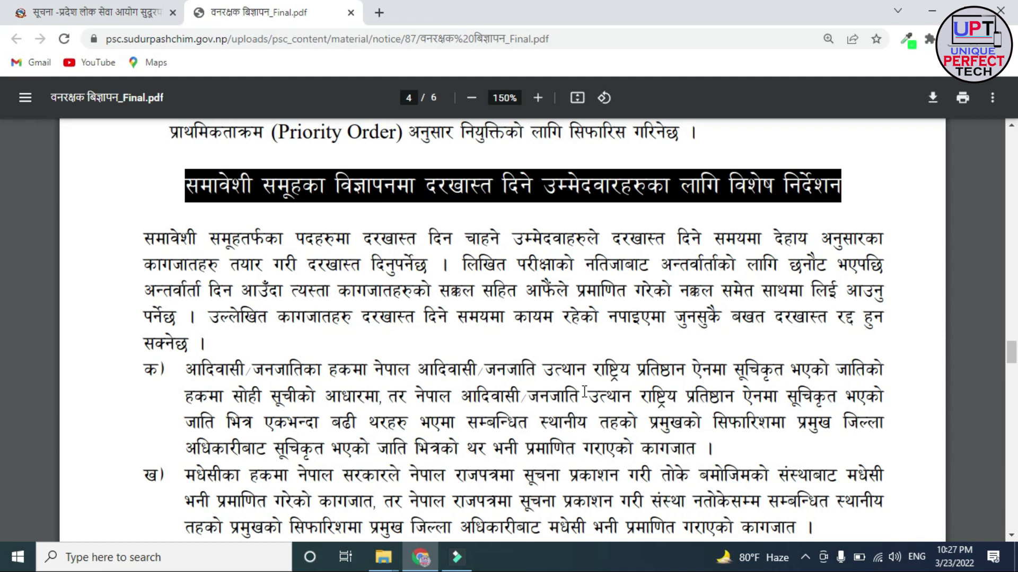
{"action": "scroll", "coordinate": [355, 426], "scroll_direction": "down", "scroll_amount": 1}
{"action": "scroll", "coordinate": [289, 336], "scroll_direction": "down", "scroll_amount": 2}
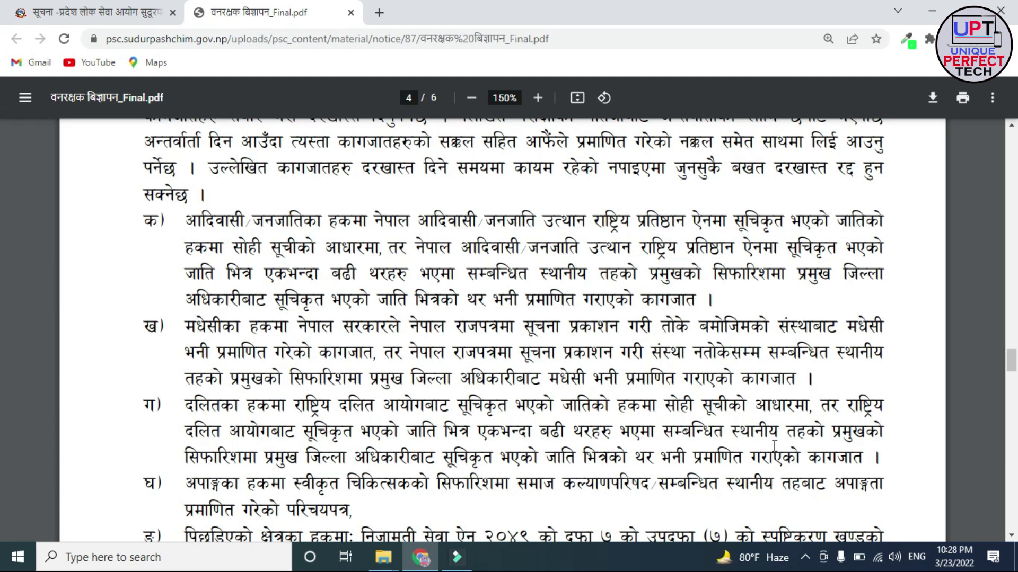
- Read item ङ's citizenship and permanent-residence documents for backward-region applicants
{"action": "scroll", "coordinate": [336, 451], "scroll_direction": "down", "scroll_amount": 2}
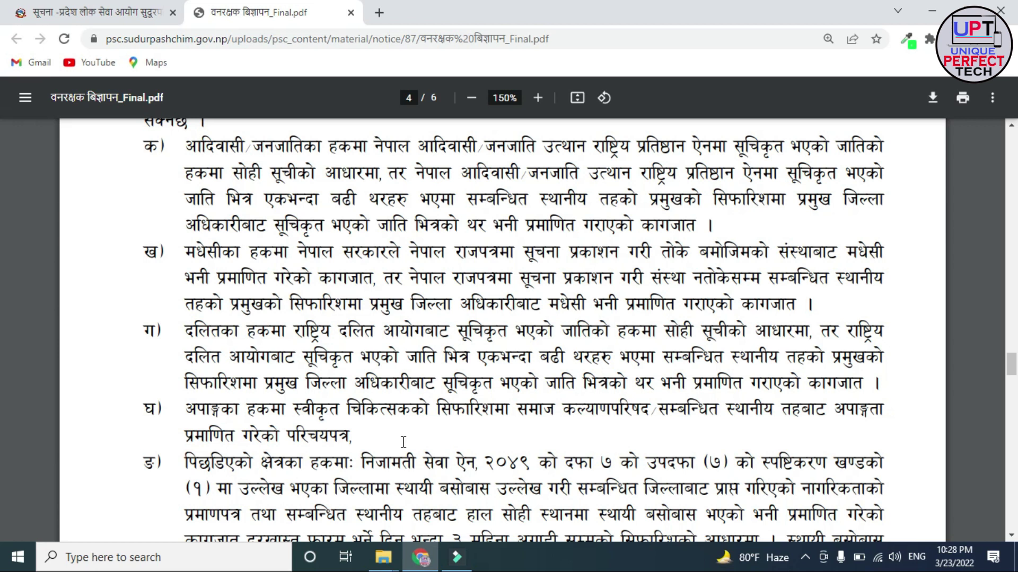
{"action": "scroll", "coordinate": [404, 442], "scroll_direction": "down", "scroll_amount": 2}
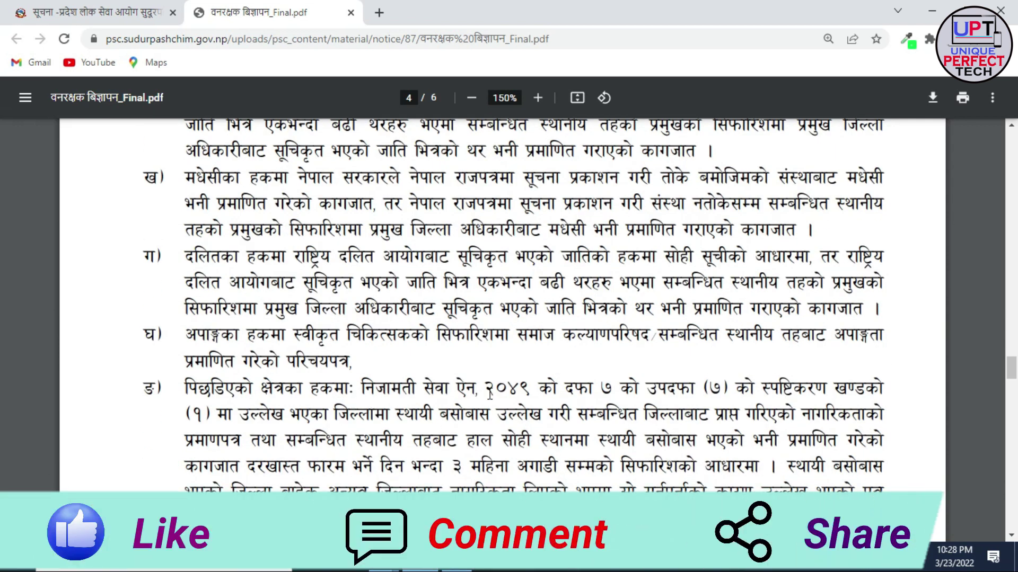
{"action": "scroll", "coordinate": [592, 395], "scroll_direction": "down", "scroll_amount": 2}
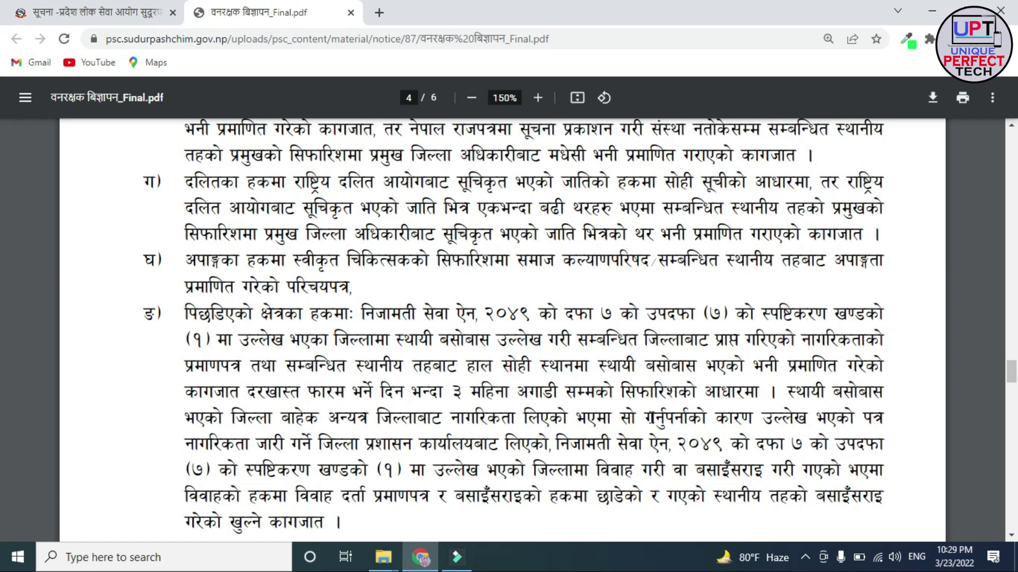
- Skim down through the remaining pages of the notice to page 5
{"action": "scroll", "coordinate": [371, 394], "scroll_direction": "down", "scroll_amount": 5}
{"action": "scroll", "coordinate": [345, 387], "scroll_direction": "down", "scroll_amount": 3}
{"action": "scroll", "coordinate": [371, 318], "scroll_direction": "down", "scroll_amount": 2}
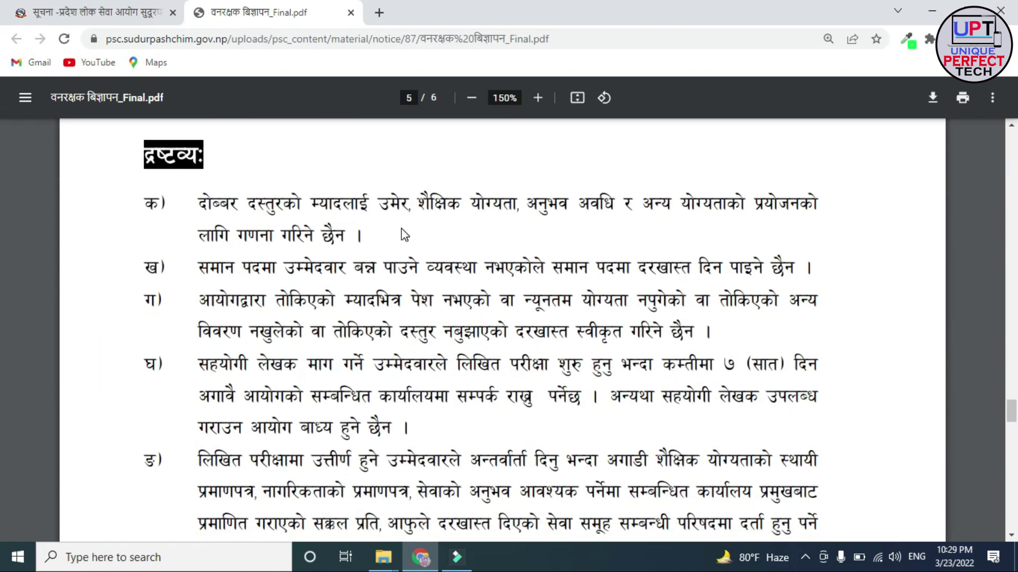
{"action": "scroll", "coordinate": [405, 234], "scroll_direction": "down", "scroll_amount": 6}
{"action": "scroll", "coordinate": [413, 244], "scroll_direction": "down", "scroll_amount": 4}
{"action": "scroll", "coordinate": [424, 255], "scroll_direction": "down", "scroll_amount": 5}
{"action": "scroll", "coordinate": [437, 271], "scroll_direction": "down", "scroll_amount": 4}
{"action": "scroll", "coordinate": [437, 272], "scroll_direction": "down", "scroll_amount": 7}
- Return to page 1's vacancy table for advertisements ५०१–५०७/०७८-७९ totalling १६७ posts
{"action": "scroll", "coordinate": [437, 271], "scroll_direction": "up", "scroll_amount": 10}
{"action": "scroll", "coordinate": [437, 273], "scroll_direction": "up", "scroll_amount": 6}
{"action": "scroll", "coordinate": [437, 275], "scroll_direction": "up", "scroll_amount": 8}
{"action": "scroll", "coordinate": [437, 274], "scroll_direction": "up", "scroll_amount": 8}
{"action": "scroll", "coordinate": [437, 274], "scroll_direction": "up", "scroll_amount": 7}
{"action": "scroll", "coordinate": [437, 275], "scroll_direction": "up", "scroll_amount": 5}
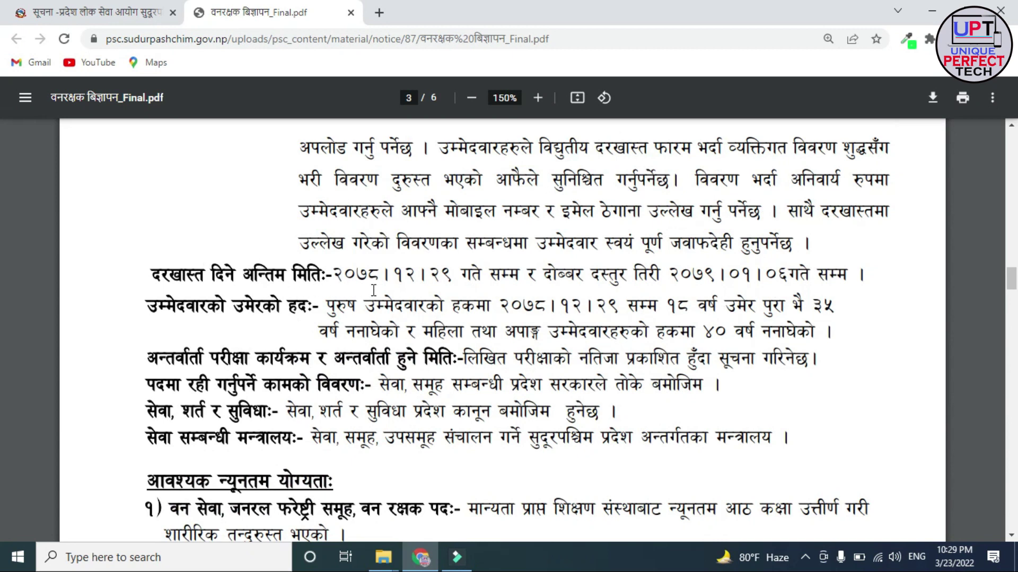
{"action": "scroll", "coordinate": [375, 299], "scroll_direction": "down", "scroll_amount": 2}
{"action": "scroll", "coordinate": [382, 303], "scroll_direction": "down", "scroll_amount": 3}
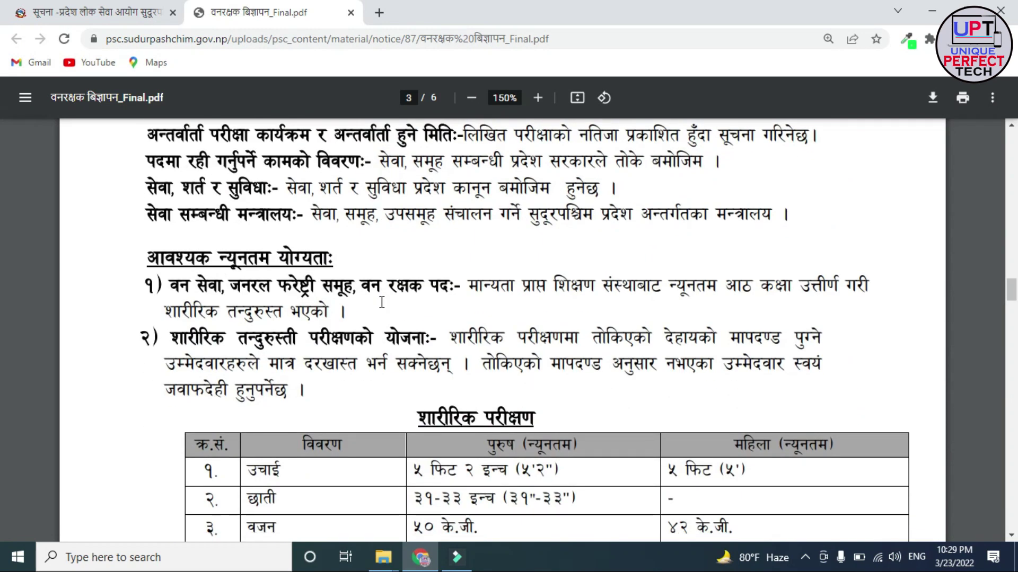
{"action": "scroll", "coordinate": [381, 302], "scroll_direction": "down", "scroll_amount": 2}
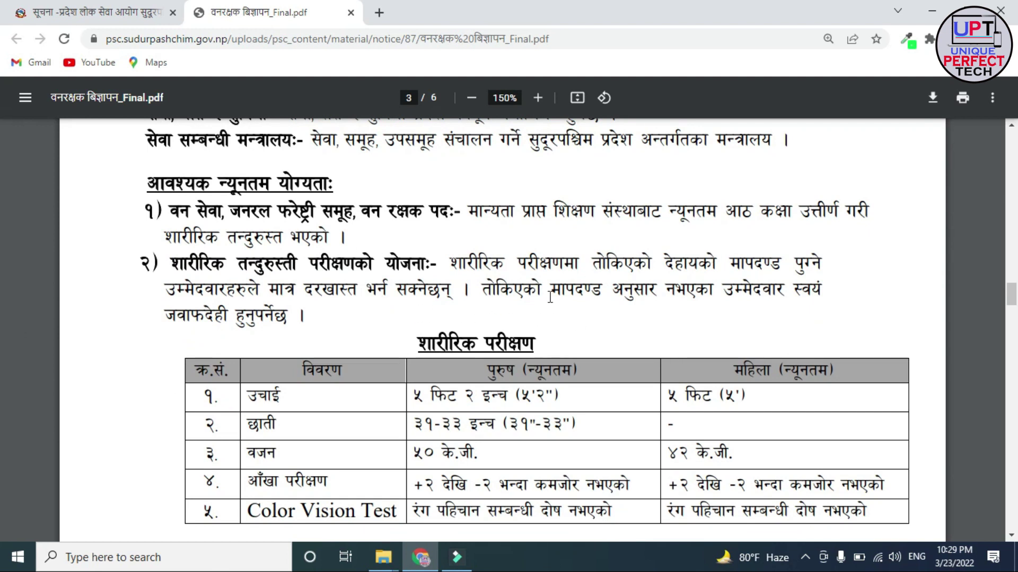
{"action": "scroll", "coordinate": [550, 297], "scroll_direction": "up", "scroll_amount": 4}
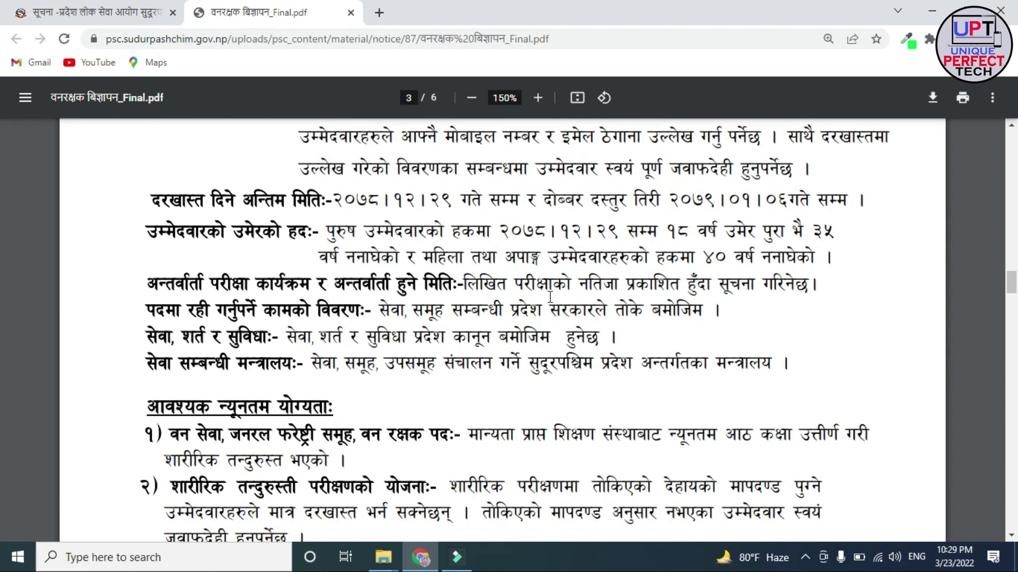
{"action": "scroll", "coordinate": [675, 353], "scroll_direction": "up", "scroll_amount": 15}
{"action": "scroll", "coordinate": [530, 318], "scroll_direction": "up", "scroll_amount": 15}
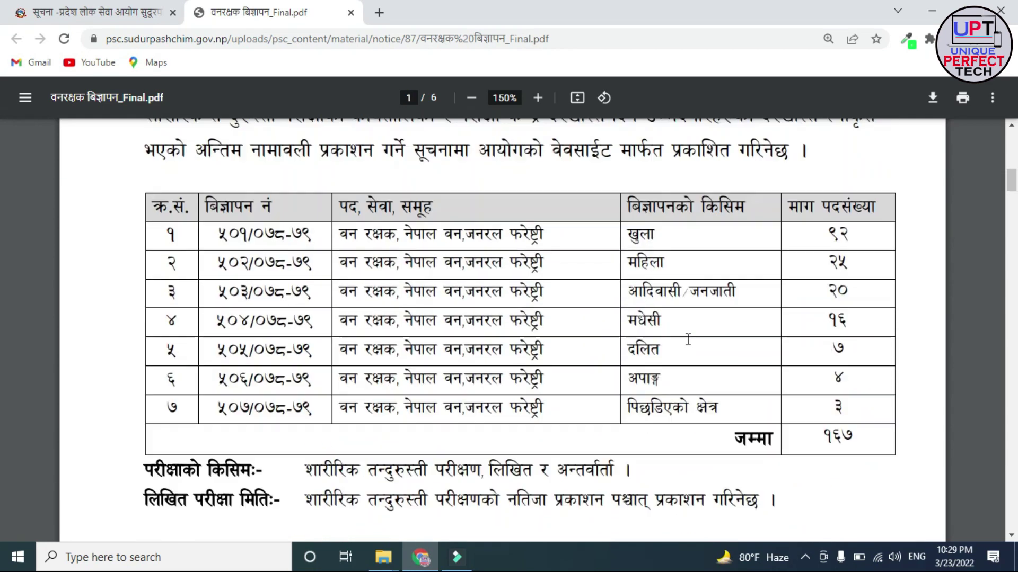
{"action": "scroll", "coordinate": [330, 291], "scroll_direction": "up", "scroll_amount": 15}
- Close the vacancy notice PDF and open the Online Application login page with its notice dismissed
{"action": "left_click", "coordinate": [350, 12]}
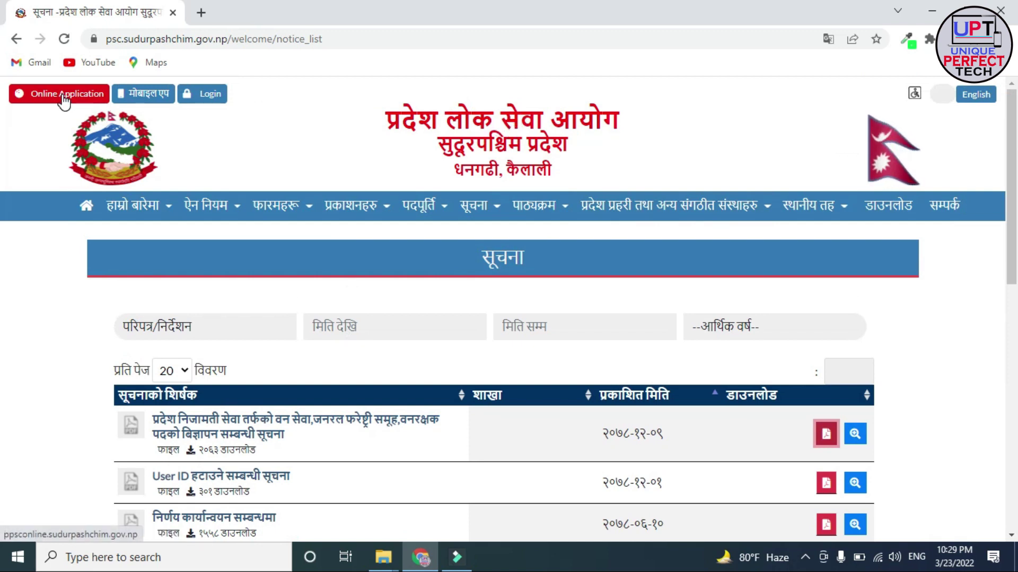
{"action": "left_click", "coordinate": [64, 98]}
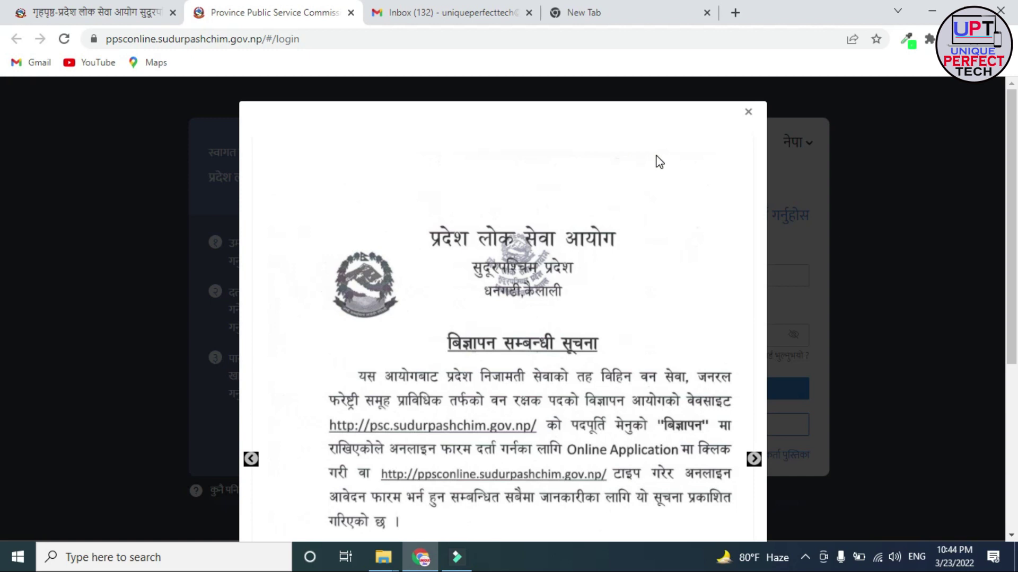
{"action": "left_click", "coordinate": [748, 114]}
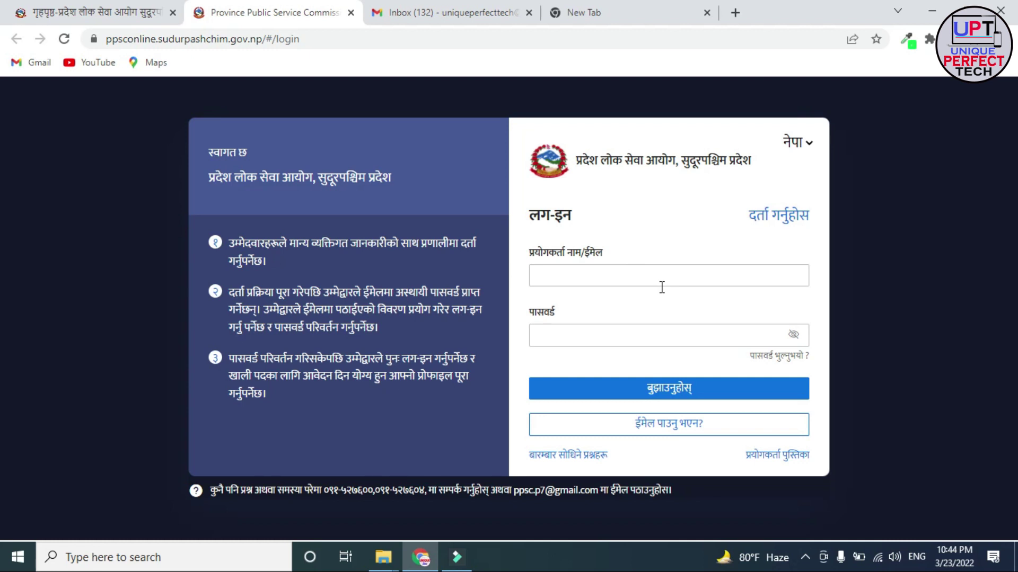
- Open the new candidate registration form, zoom in, and enter first name, surname and username
{"action": "left_click", "coordinate": [784, 225]}
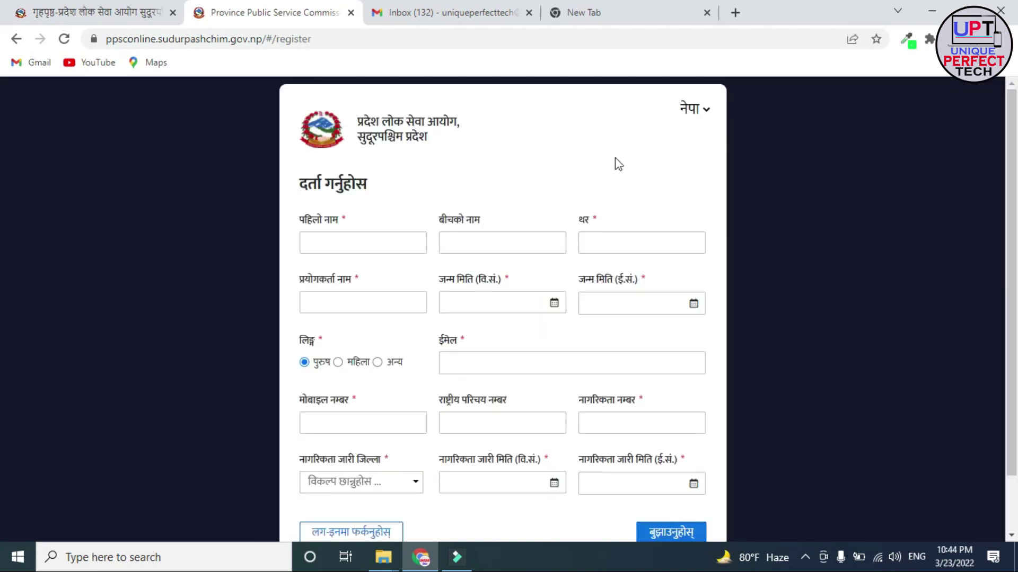
{"action": "left_click", "coordinate": [1000, 39]}
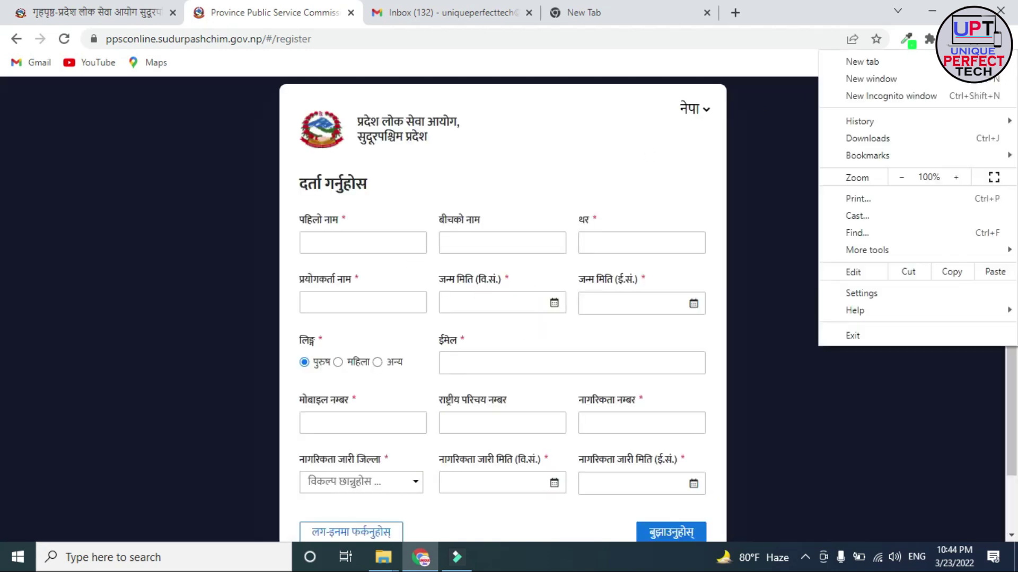
{"action": "left_click", "coordinate": [952, 178]}
{"action": "left_click", "coordinate": [952, 178]}
{"action": "left_click", "coordinate": [360, 299]}
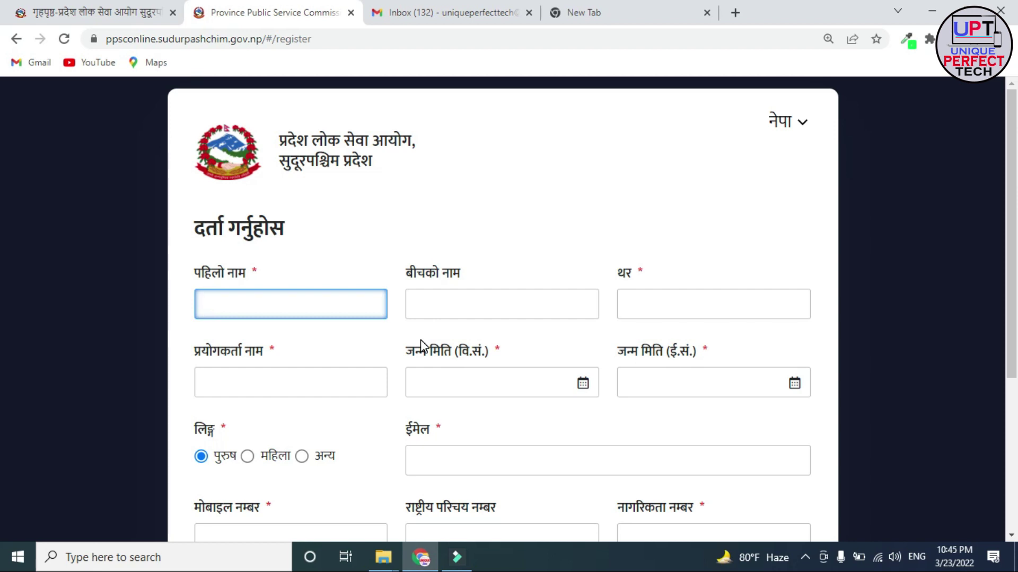
{"action": "key", "text": "Tab"}
{"action": "key", "text": "Tab"}
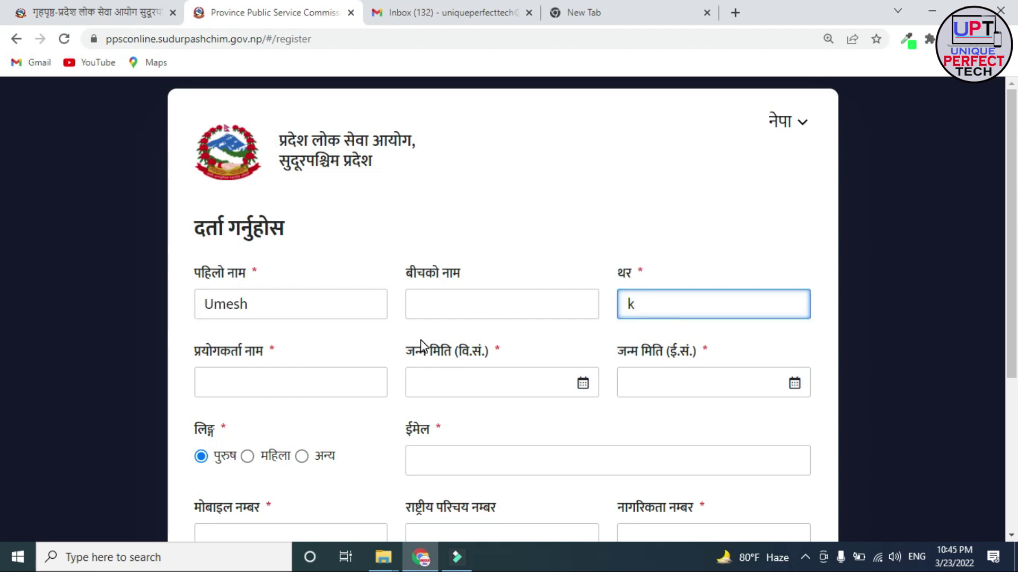
{"action": "left_click", "coordinate": [264, 391]}
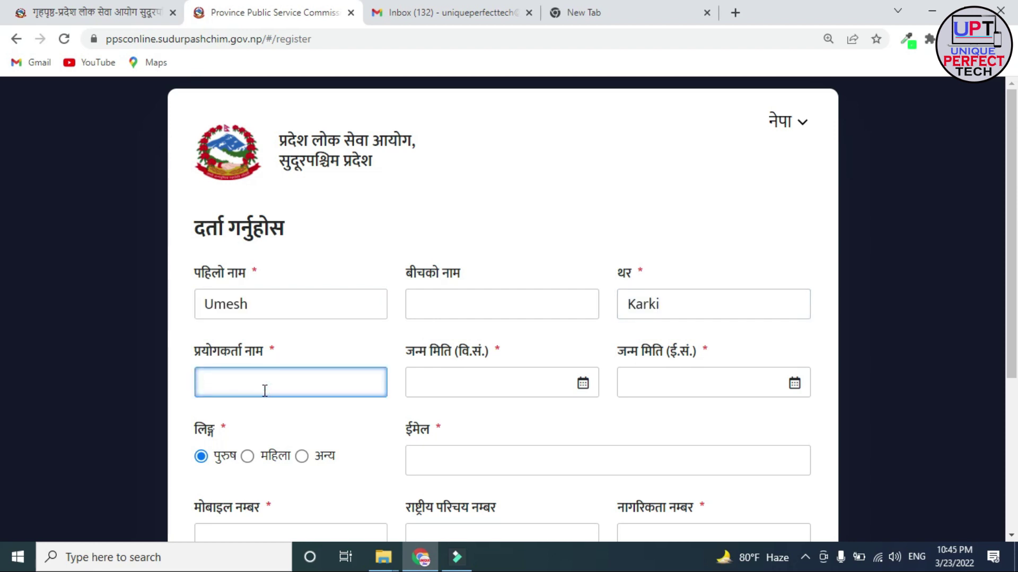
{"action": "left_click", "coordinate": [583, 383]}
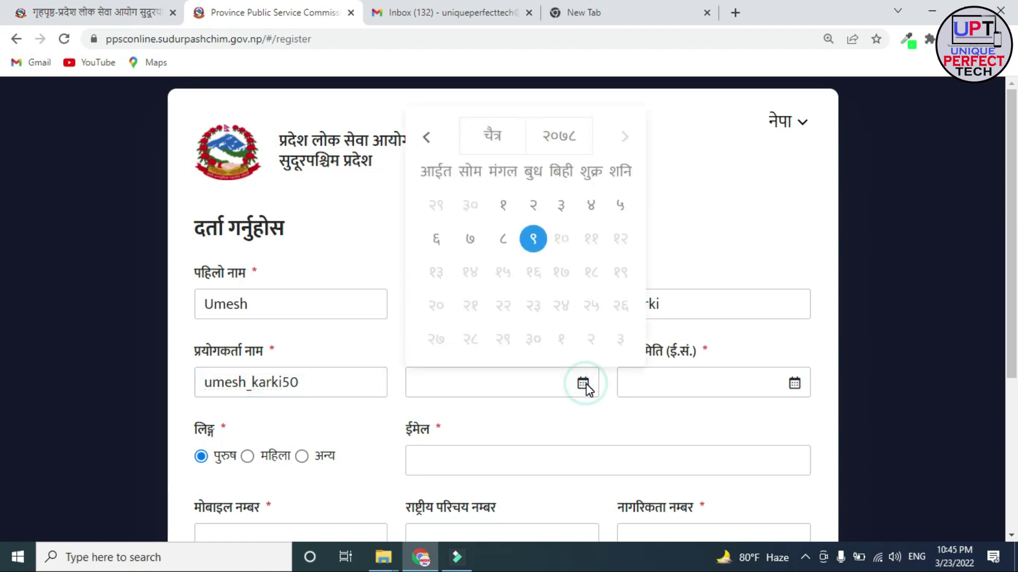
{"action": "left_click", "coordinate": [562, 146]}
{"action": "left_click", "coordinate": [561, 268]}
{"action": "left_click", "coordinate": [487, 139]}
{"action": "scroll", "coordinate": [503, 196], "scroll_direction": "down", "scroll_amount": 2}
{"action": "left_click", "coordinate": [487, 228]}
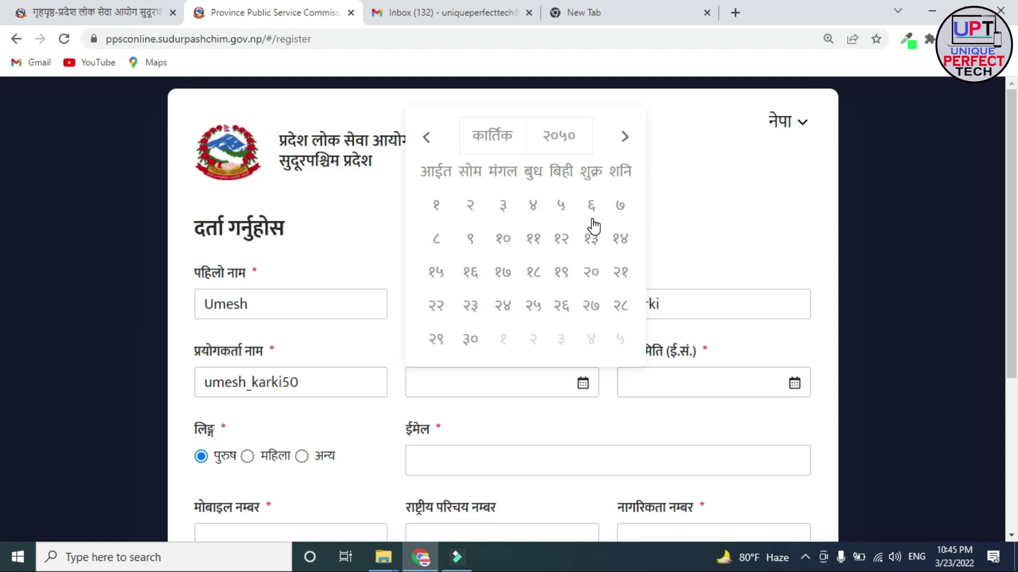
{"action": "left_click", "coordinate": [470, 272]}
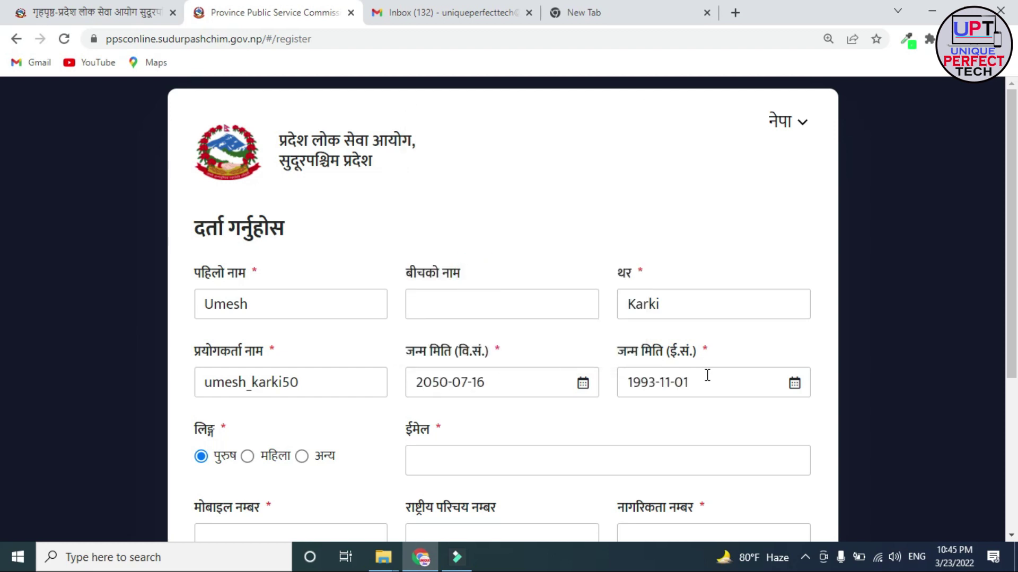
{"action": "scroll", "coordinate": [689, 379], "scroll_direction": "down", "scroll_amount": 3}
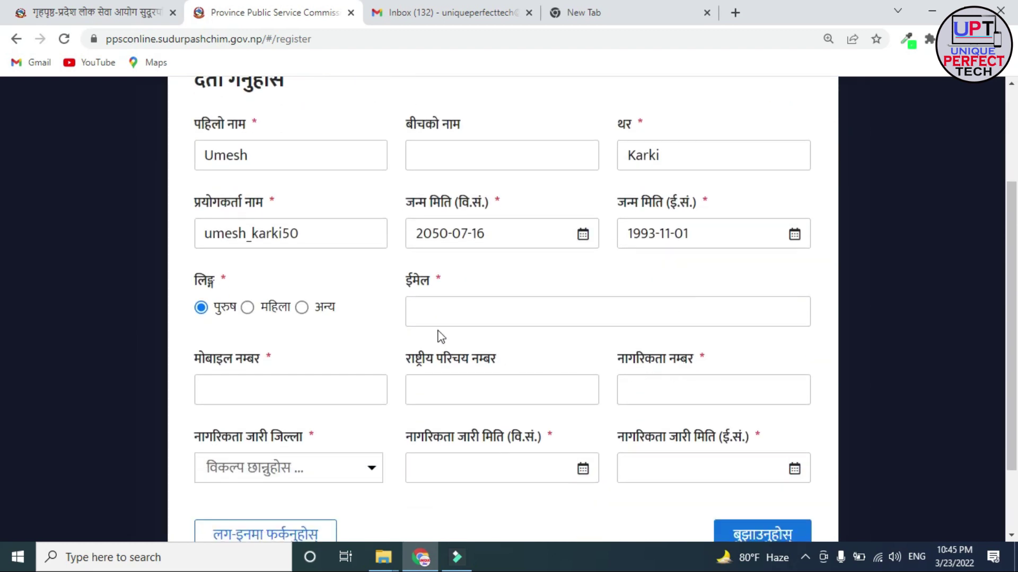
- Fill in the e-mail address, mobile number and citizenship number
{"action": "left_click", "coordinate": [450, 310]}
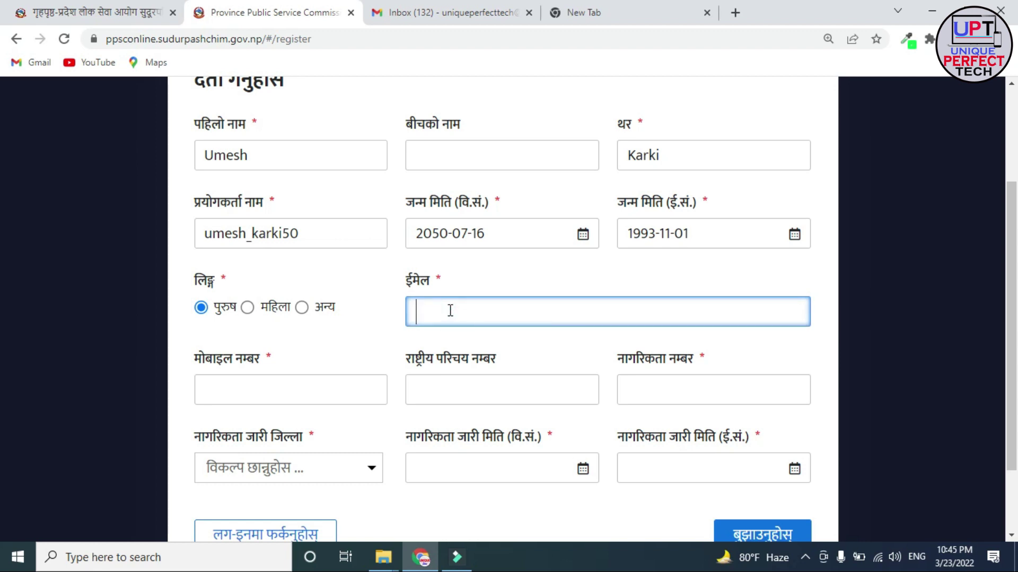
{"action": "left_click", "coordinate": [325, 381]}
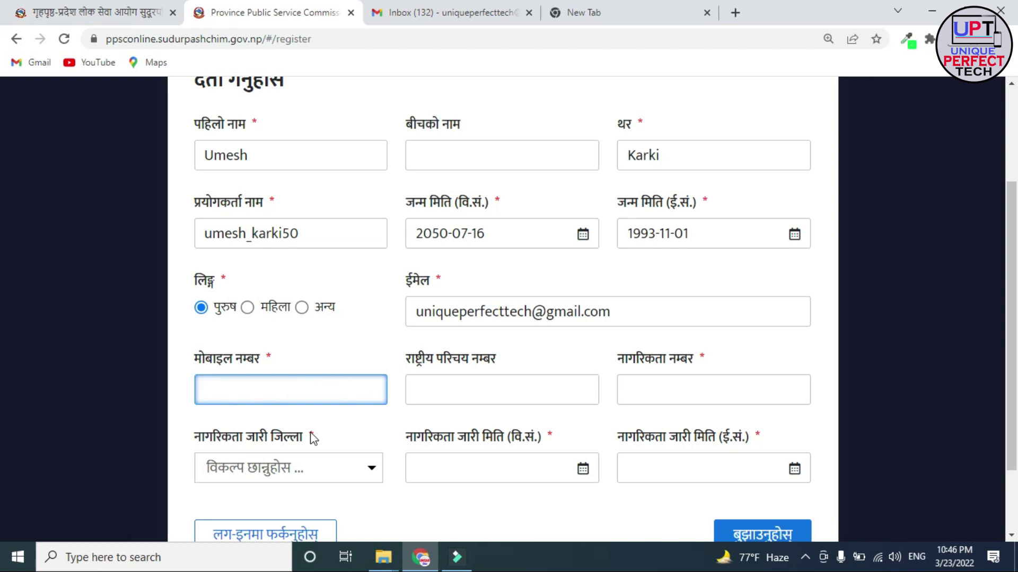
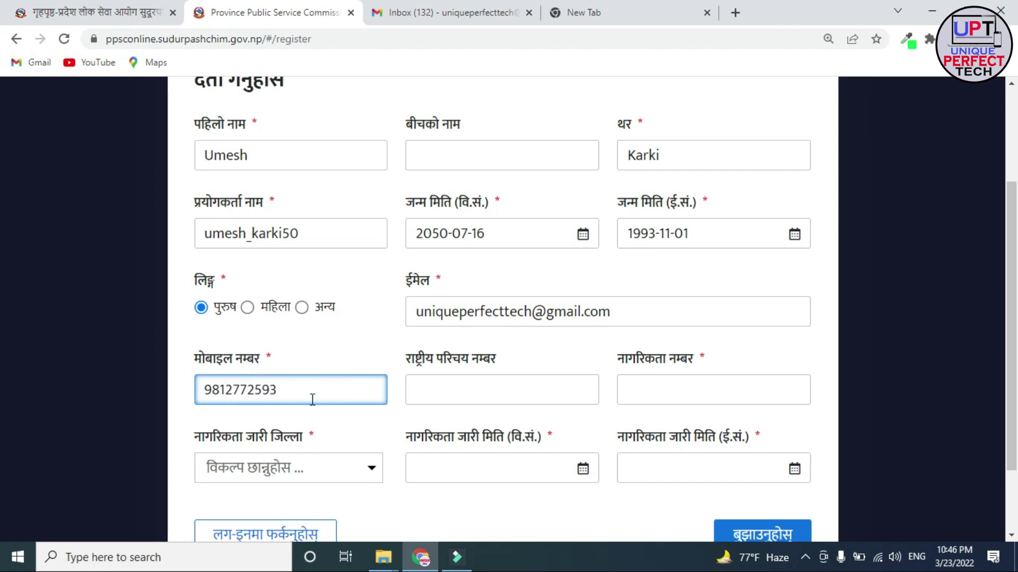
{"action": "left_click", "coordinate": [672, 395]}
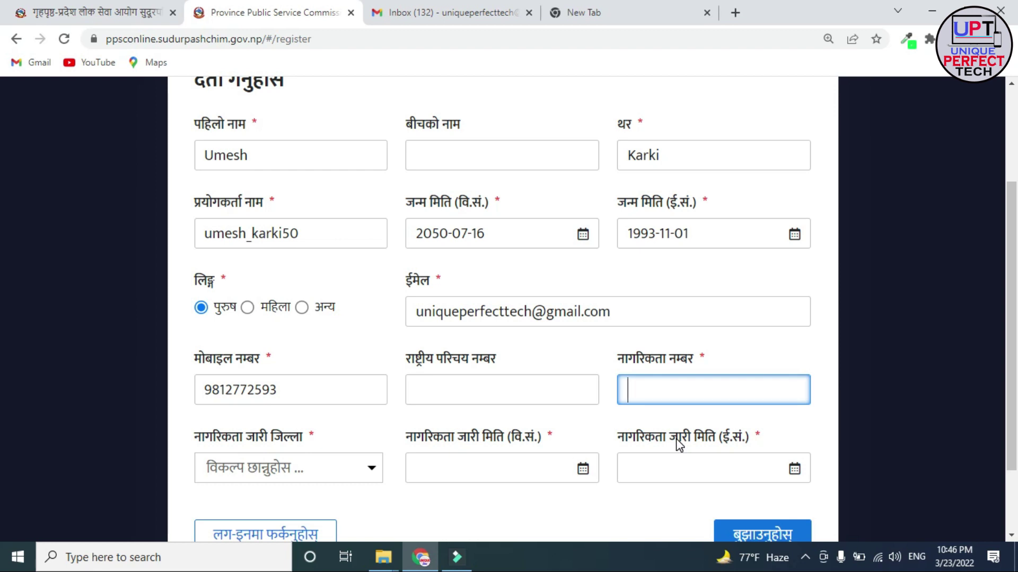
- Choose KANCHANPUR as the issuing district and set the issue date to 2069 आषाढ 12
{"action": "scroll", "coordinate": [377, 452], "scroll_direction": "down", "scroll_amount": 2}
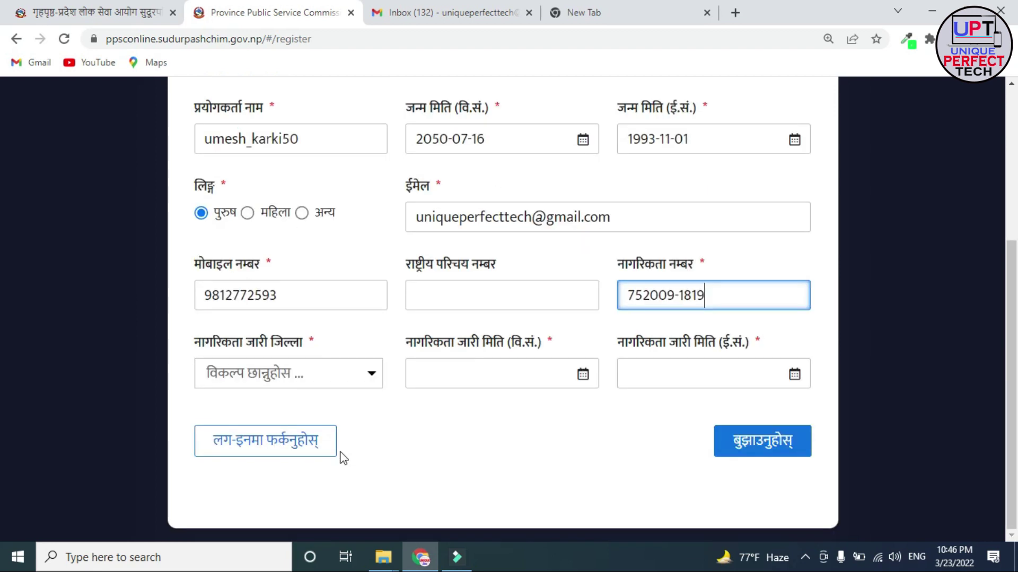
{"action": "left_click", "coordinate": [364, 375]}
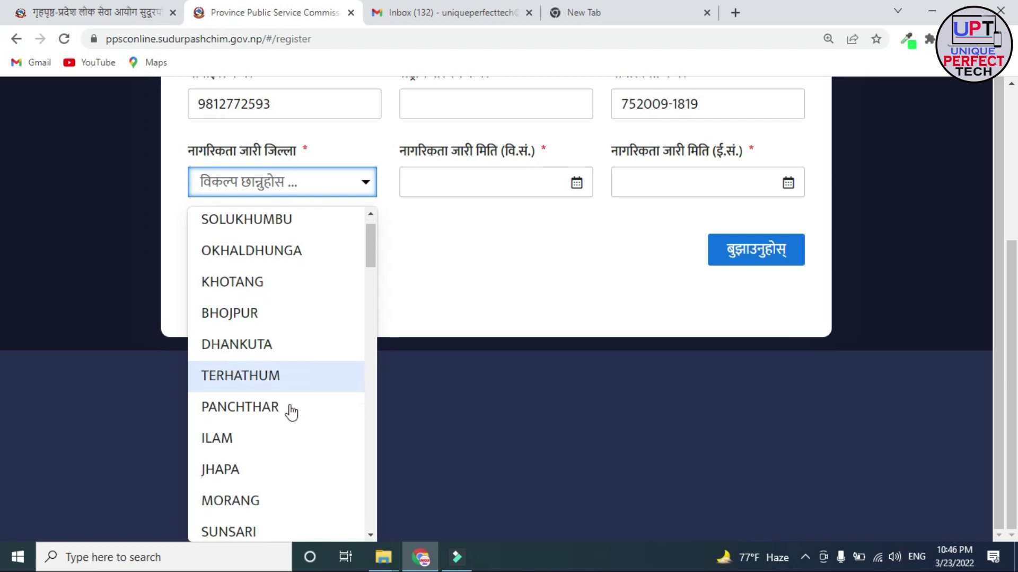
{"action": "type", "text": "ka"}
{"action": "left_click", "coordinate": [269, 520]}
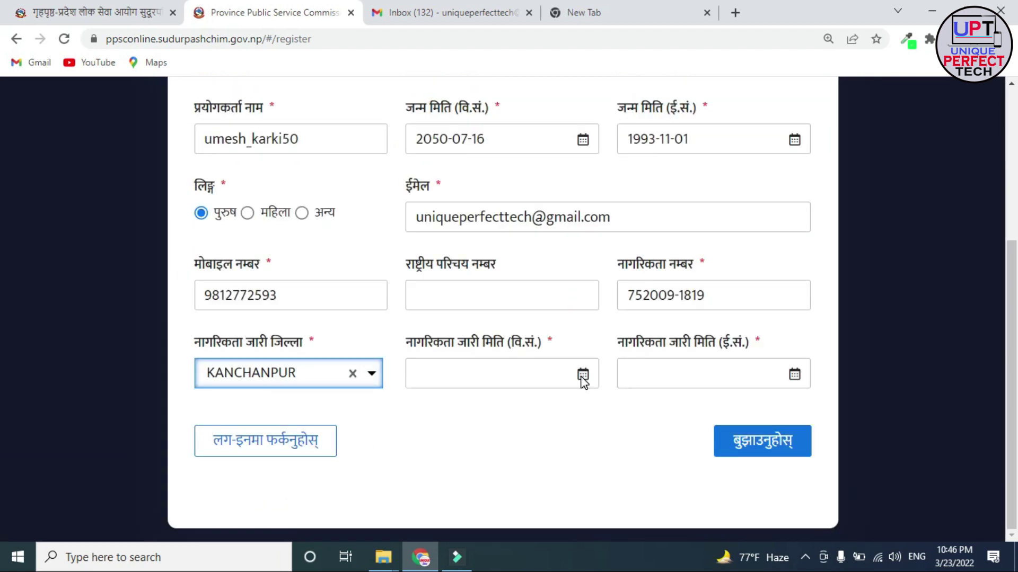
{"action": "left_click", "coordinate": [582, 375]}
{"action": "left_click", "coordinate": [557, 128]}
{"action": "mouse_move", "coordinate": [585, 143]}
{"action": "left_mouse_down"}
{"action": "mouse_move", "coordinate": [583, 274]}
{"action": "mouse_move", "coordinate": [582, 265]}
{"action": "left_mouse_up"}
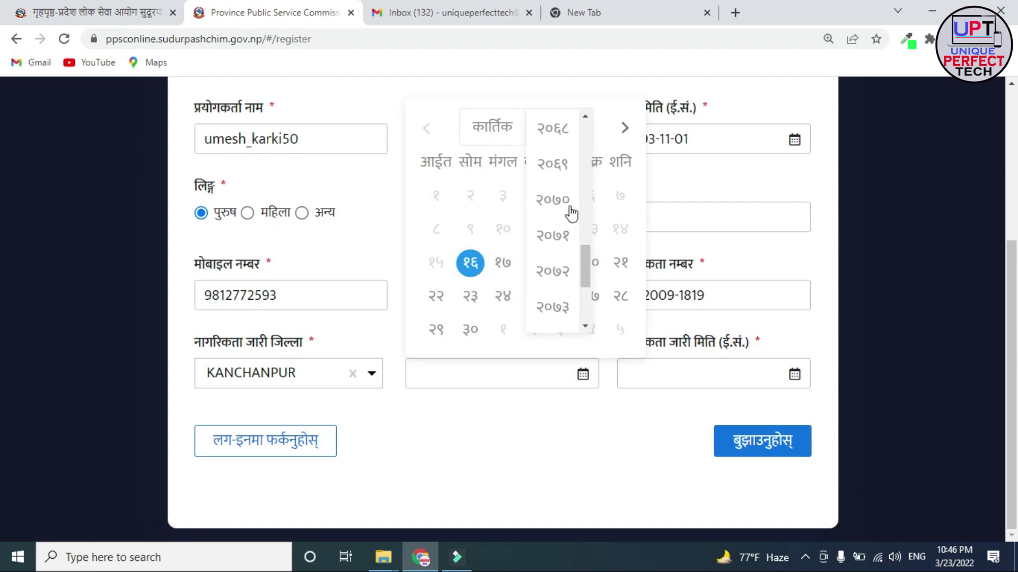
{"action": "left_click", "coordinate": [553, 166]}
{"action": "left_click", "coordinate": [492, 127]}
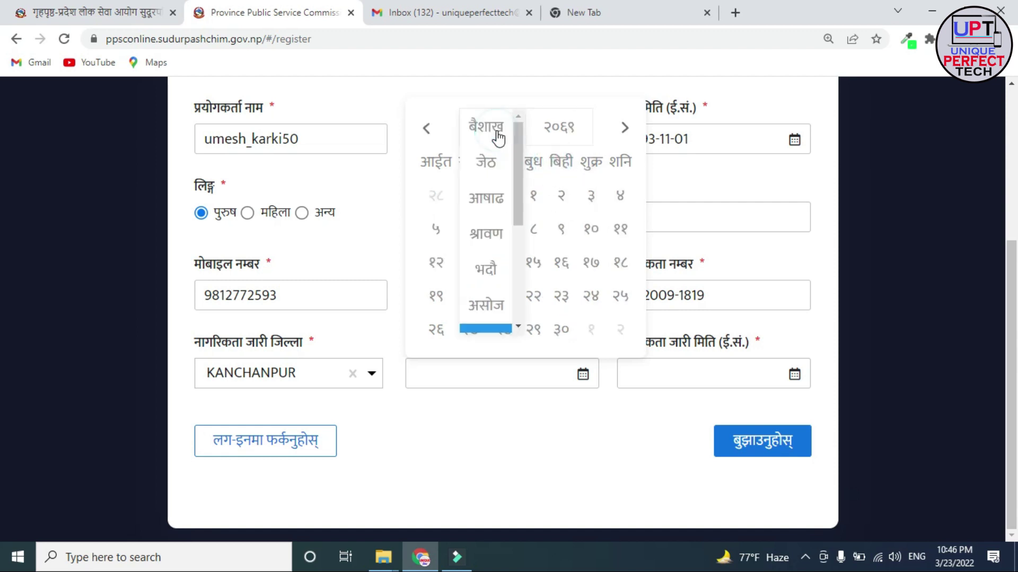
{"action": "left_click", "coordinate": [487, 199]}
{"action": "left_click", "coordinate": [497, 236]}
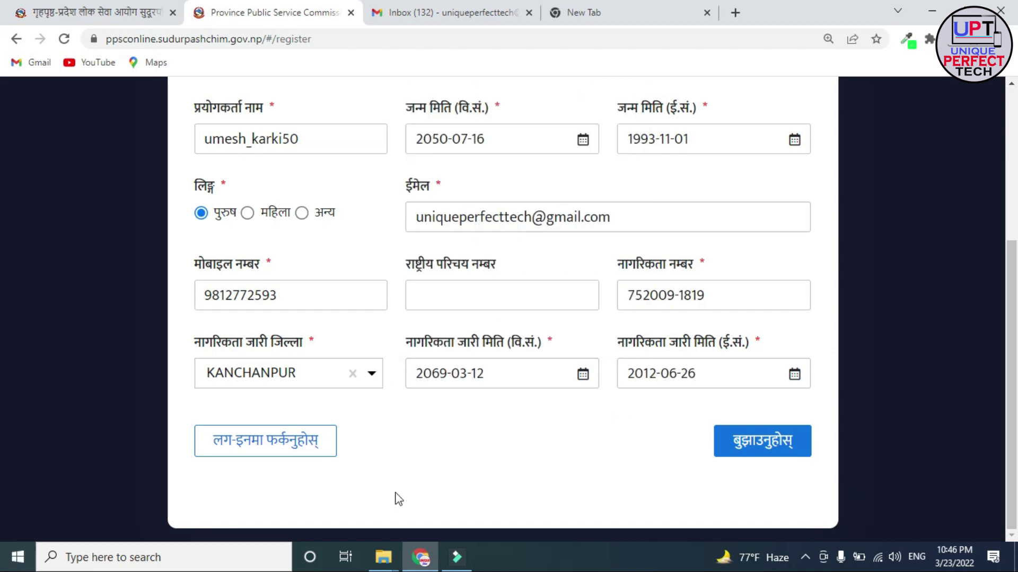
- Submit the registration, close the notice popup, and fill the login username from the suggestion
{"action": "left_click", "coordinate": [758, 445]}
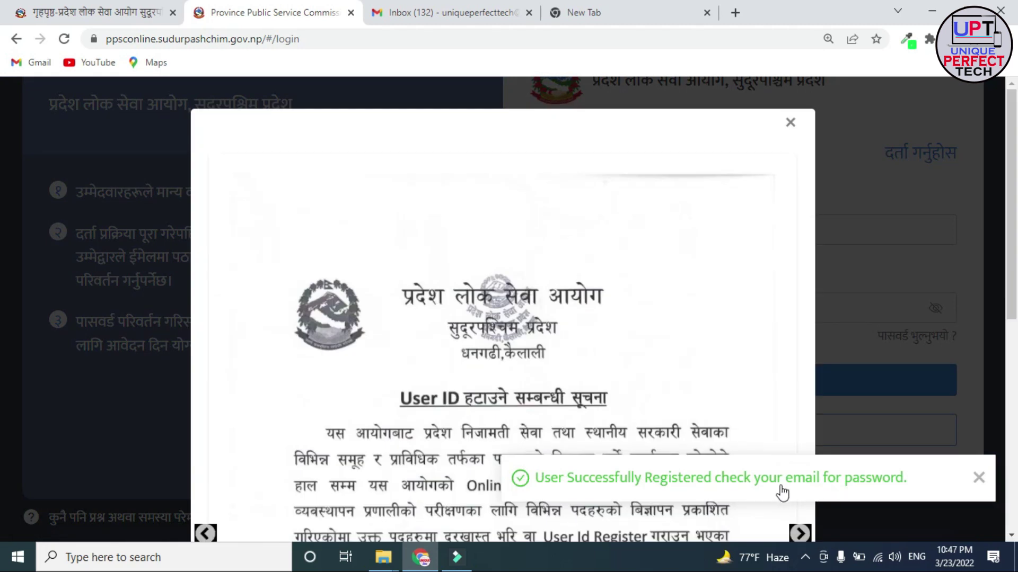
{"action": "left_click", "coordinate": [789, 114]}
{"action": "left_click", "coordinate": [650, 233]}
{"action": "left_click", "coordinate": [600, 271]}
{"action": "left_click", "coordinate": [620, 303]}
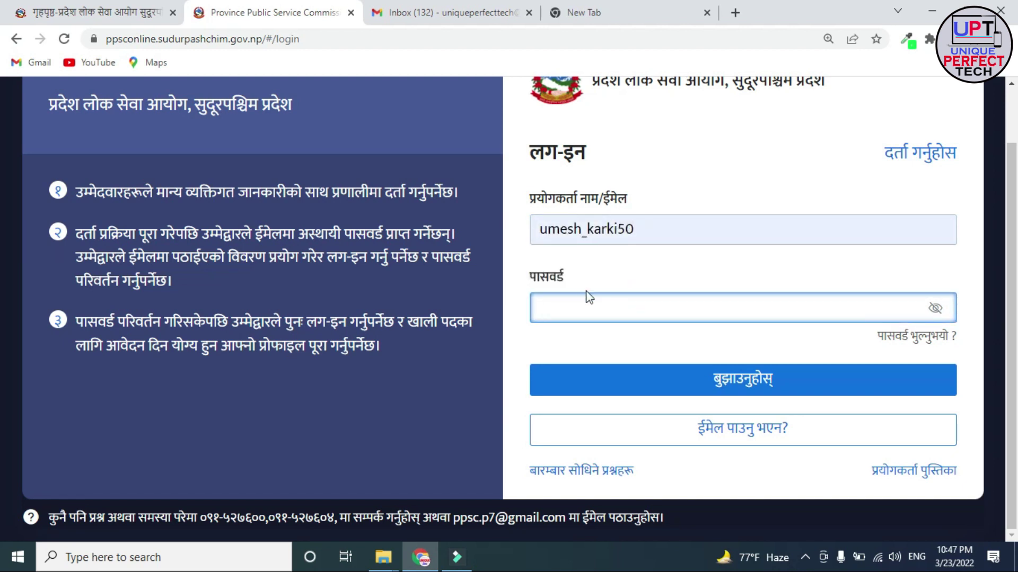
- Check the Gmail inbox and Spam folder for the password e-mail, then return to the portal
{"action": "left_click", "coordinate": [468, 14]}
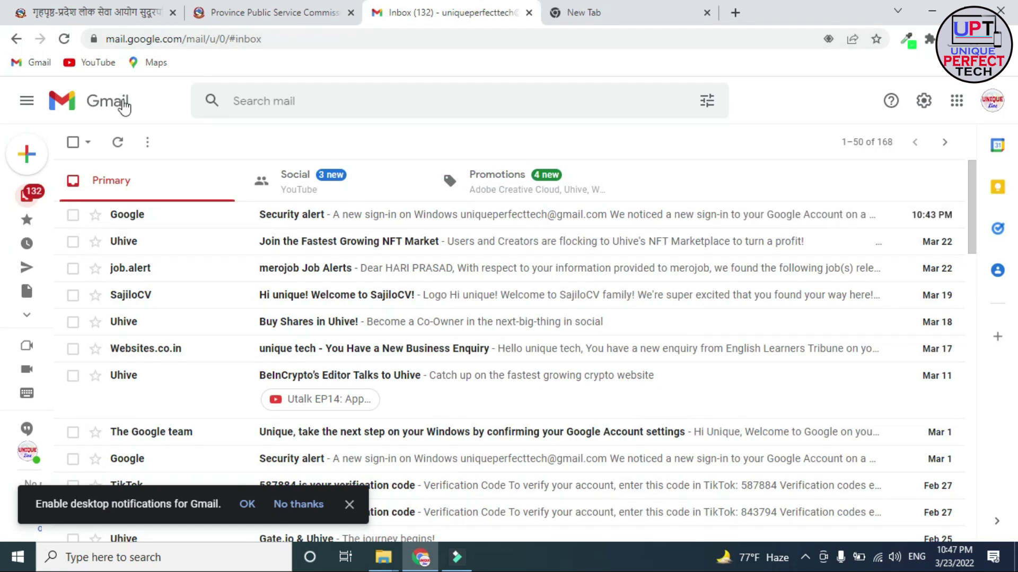
{"action": "left_click", "coordinate": [63, 39]}
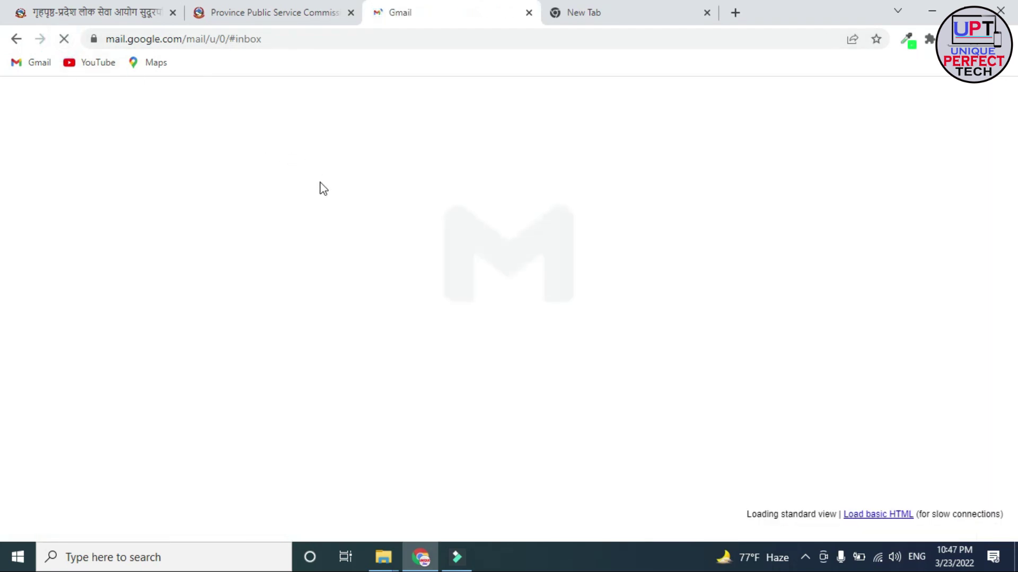
{"action": "mouse_move", "coordinate": [477, 241]}
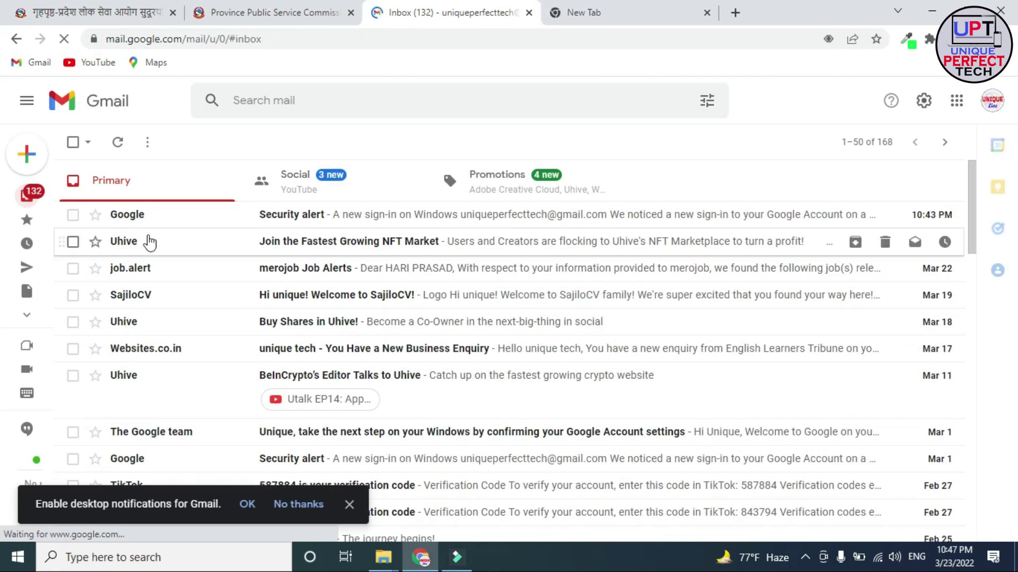
{"action": "left_click", "coordinate": [23, 320]}
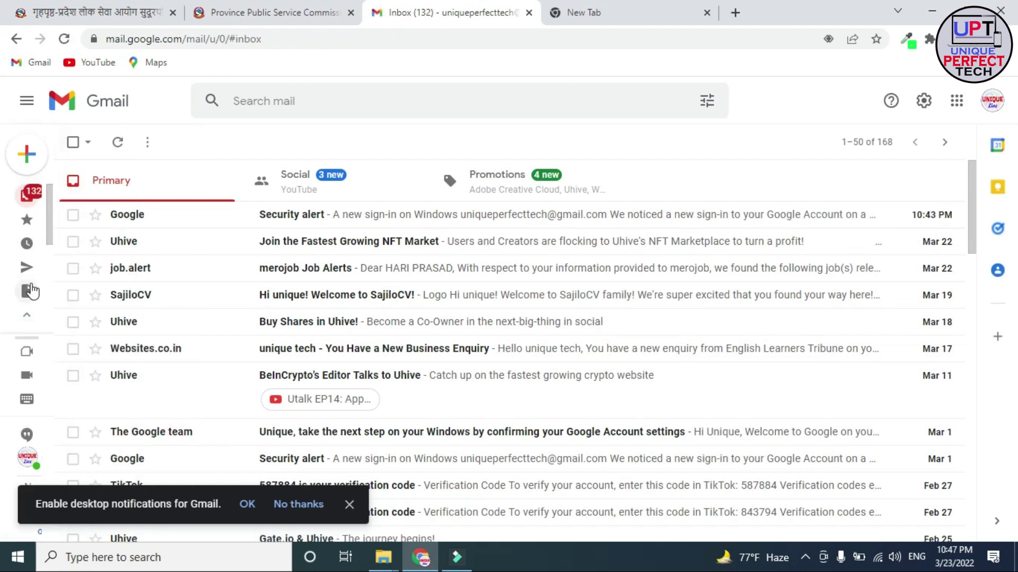
{"action": "scroll", "coordinate": [53, 254], "scroll_direction": "down", "scroll_amount": 3}
{"action": "left_click", "coordinate": [60, 214]}
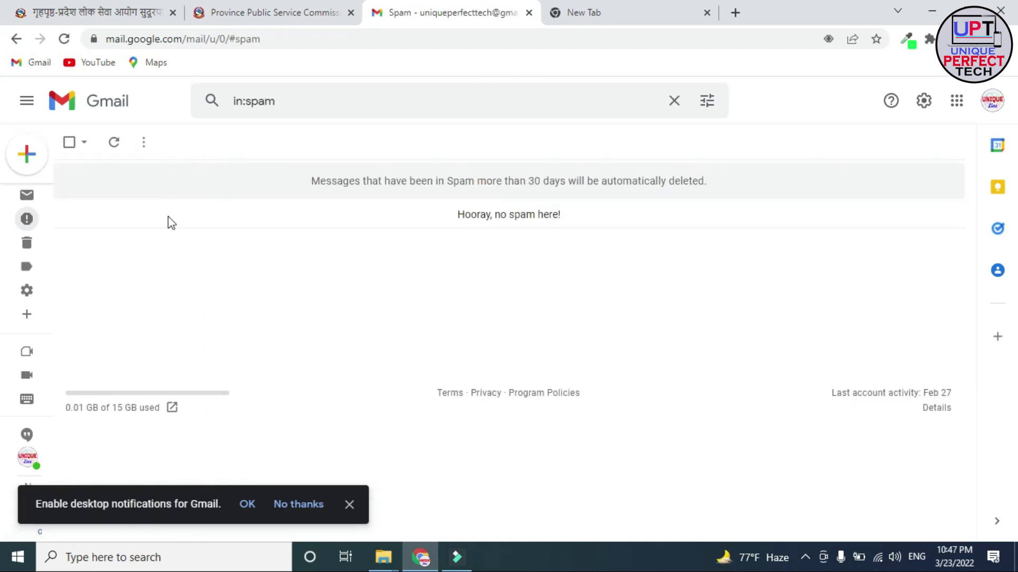
{"action": "left_click", "coordinate": [81, 204]}
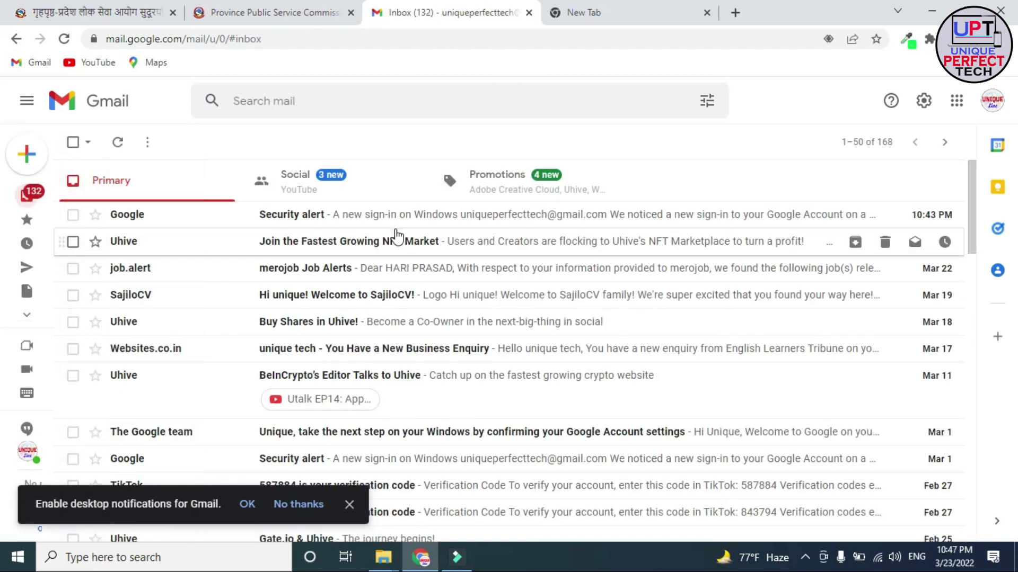
{"action": "left_click", "coordinate": [64, 39]}
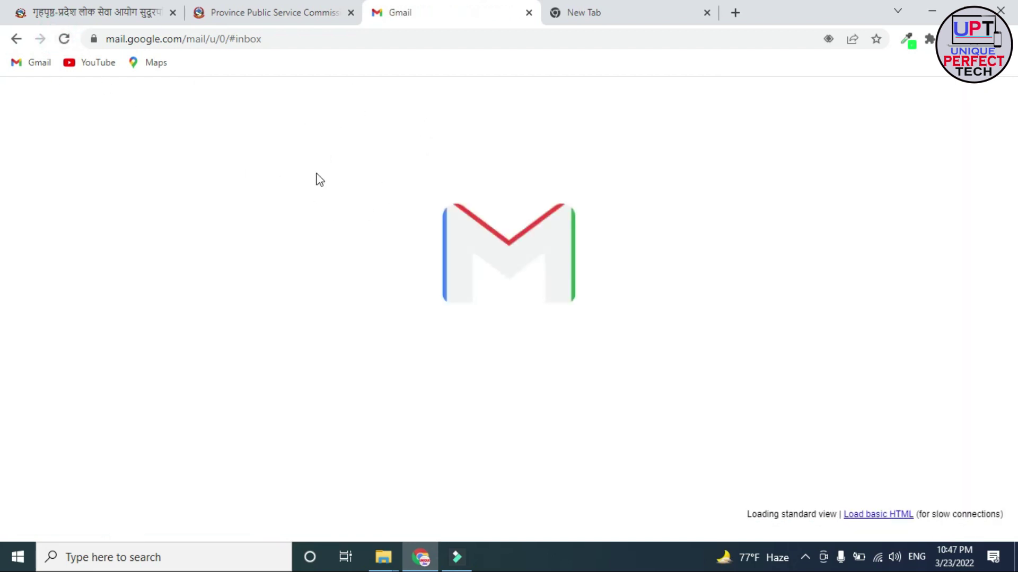
{"action": "left_click", "coordinate": [284, 12]}
- Open the password help form and submit the username, e-mail and mobile number
{"action": "scroll", "coordinate": [711, 332], "scroll_direction": "down", "scroll_amount": 1}
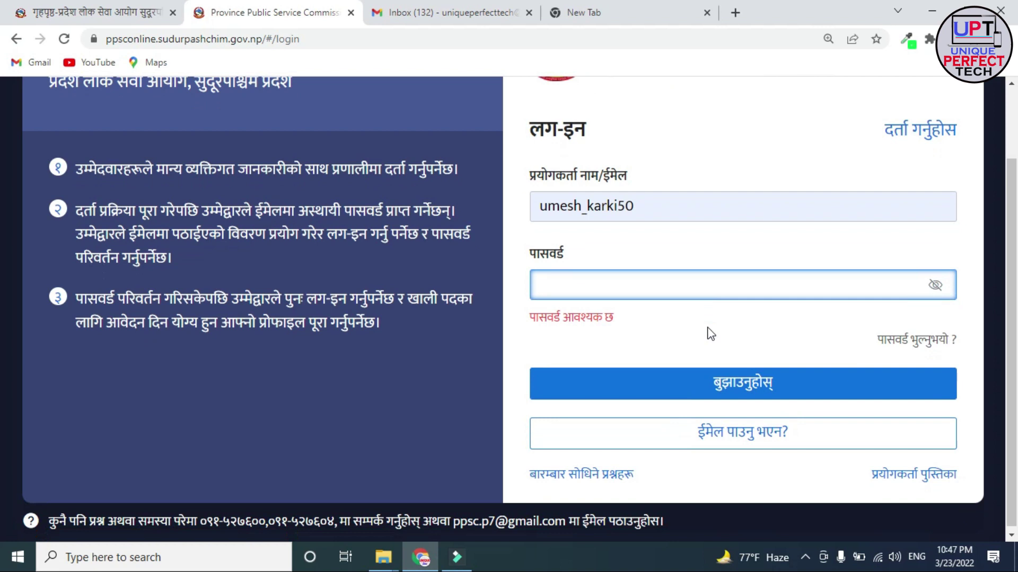
{"action": "left_click", "coordinate": [731, 431]}
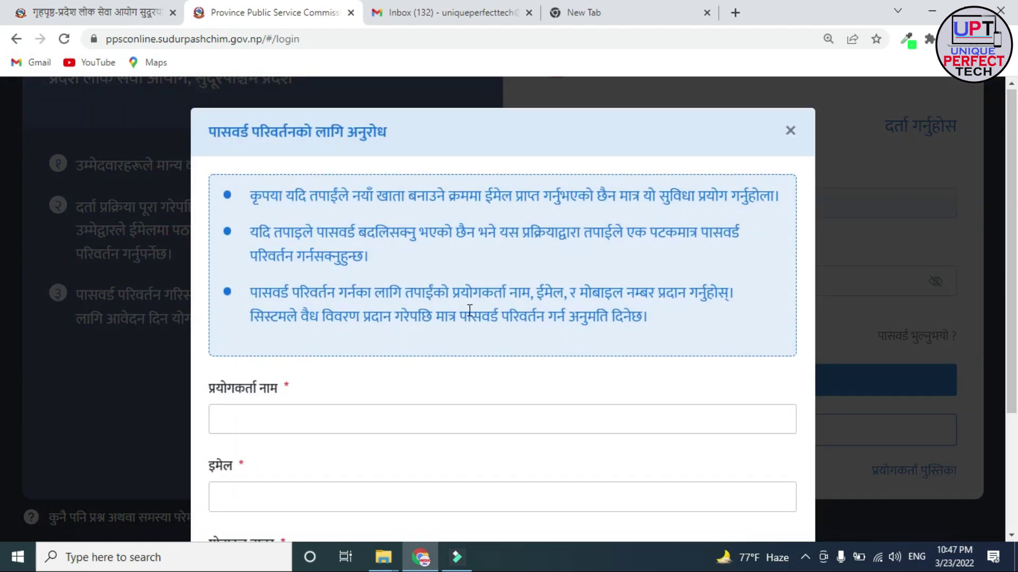
{"action": "scroll", "coordinate": [473, 316], "scroll_direction": "down", "scroll_amount": 3}
{"action": "left_click", "coordinate": [354, 276]}
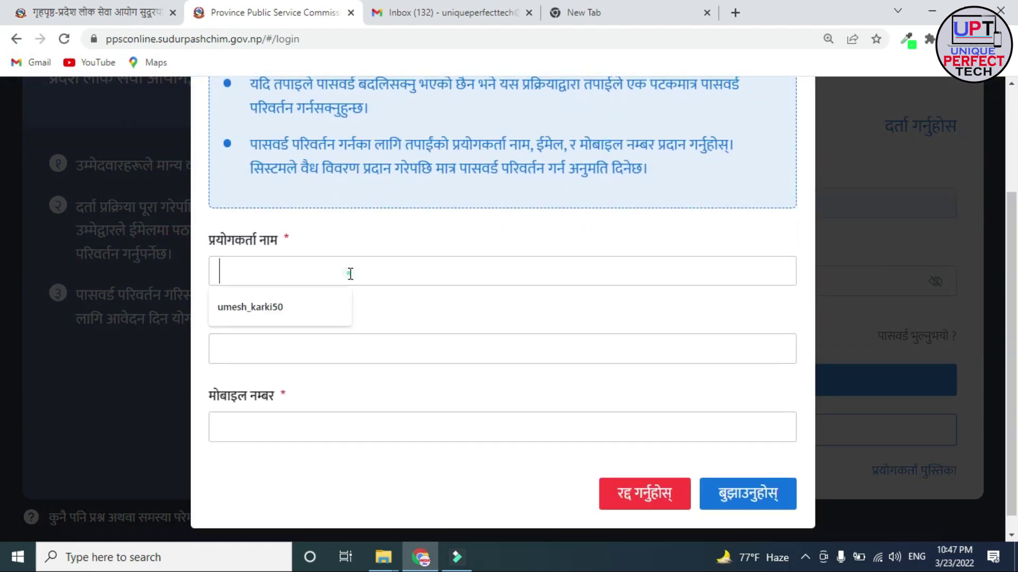
{"action": "left_click", "coordinate": [306, 310]}
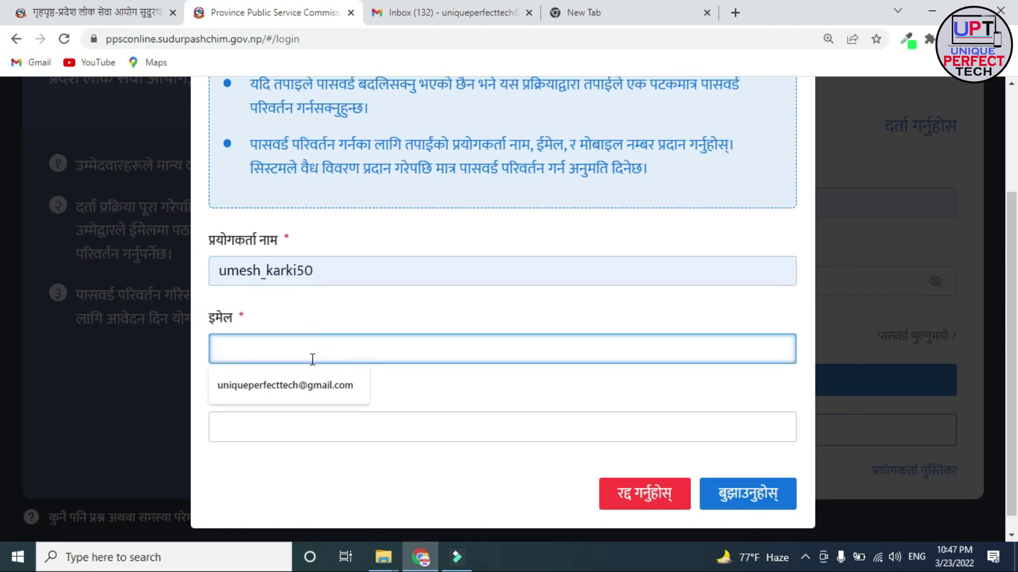
{"action": "left_click", "coordinate": [312, 391]}
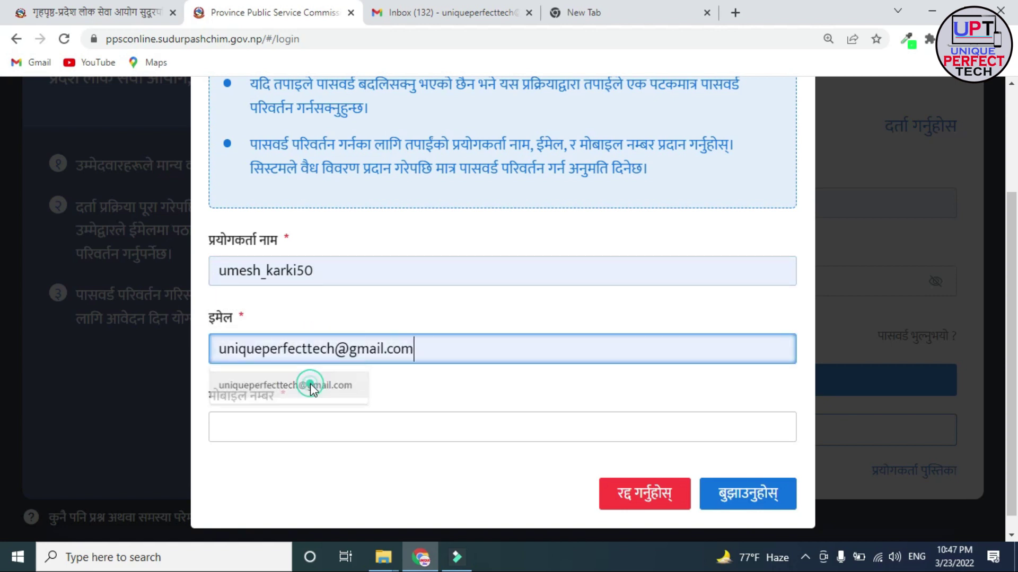
{"action": "left_click", "coordinate": [310, 417]}
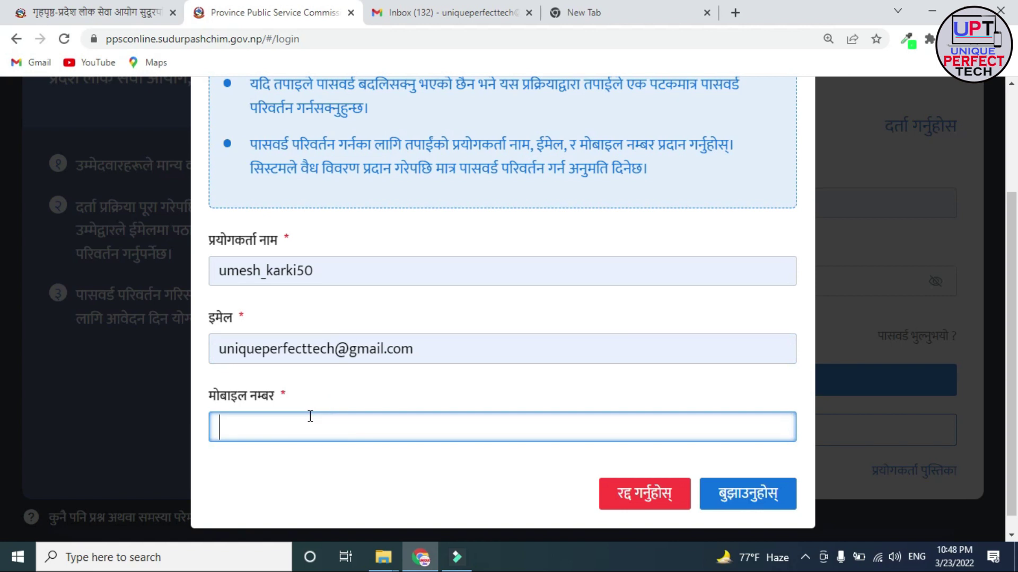
{"action": "left_click", "coordinate": [730, 495]}
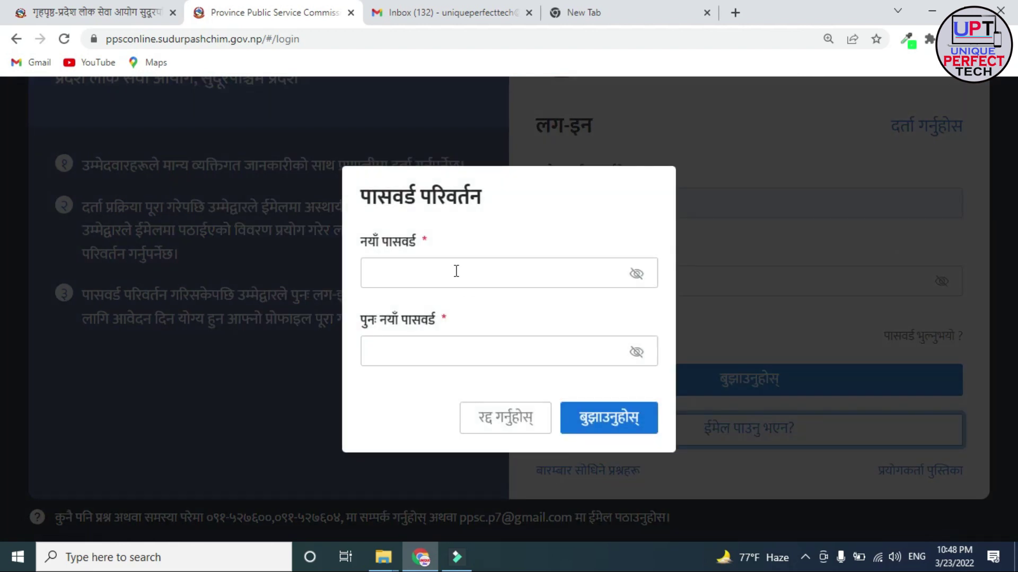
- Paste the new password into both password-change fields and submit it
{"action": "left_click", "coordinate": [456, 271]}
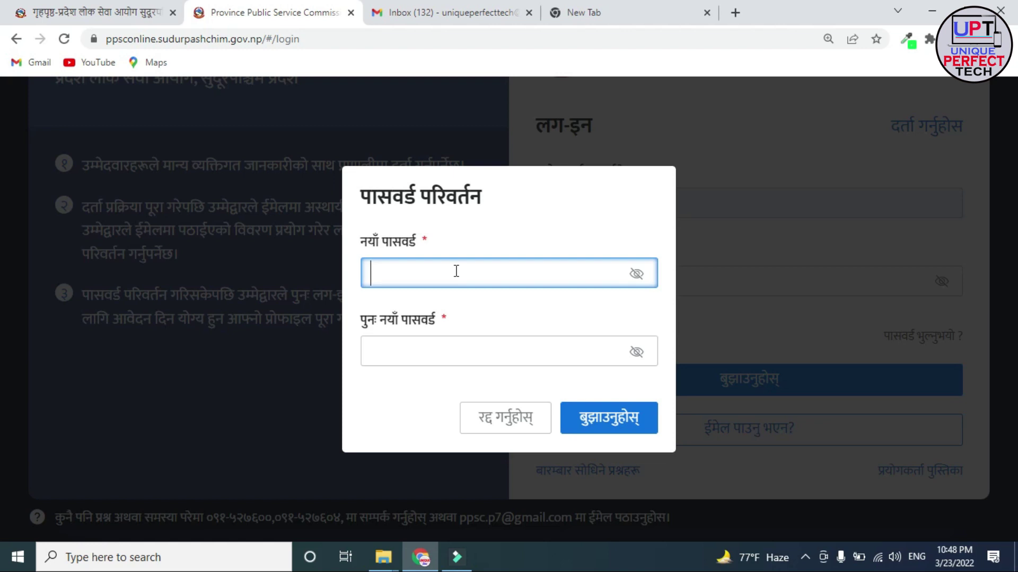
{"action": "key", "text": "ctrl+v"}
{"action": "left_click", "coordinate": [419, 351]}
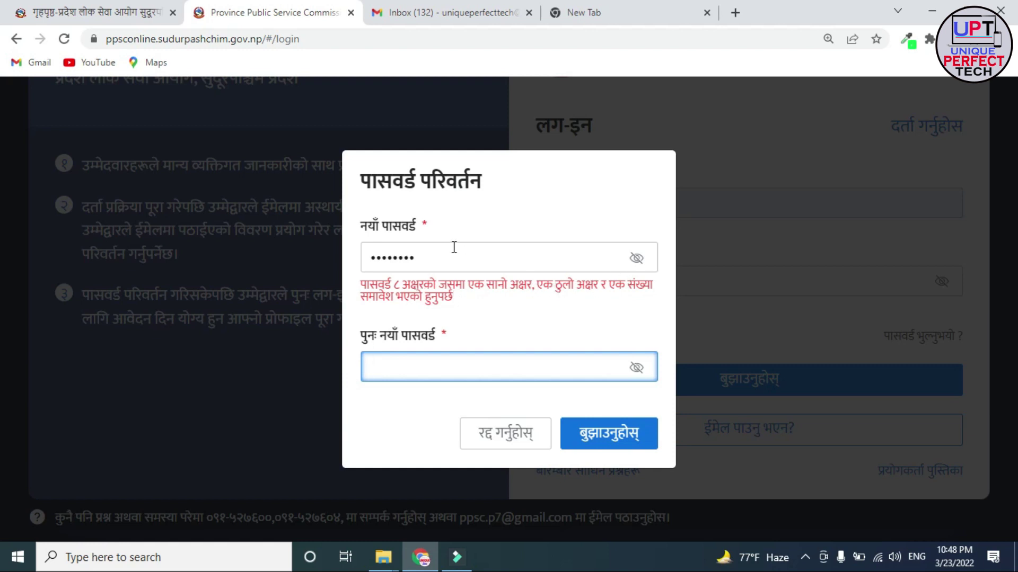
{"action": "left_click", "coordinate": [429, 255]}
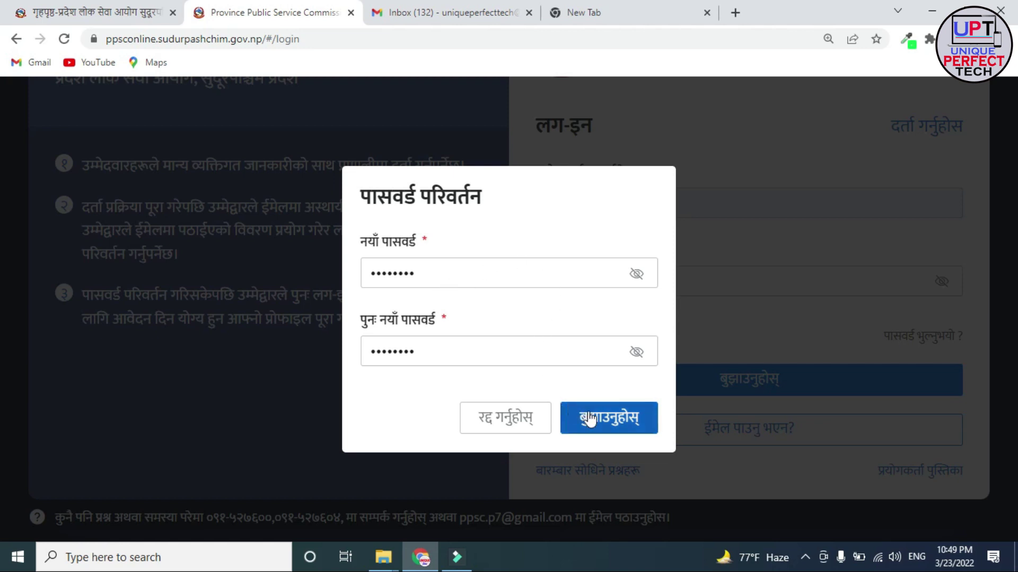
{"action": "left_click", "coordinate": [598, 427]}
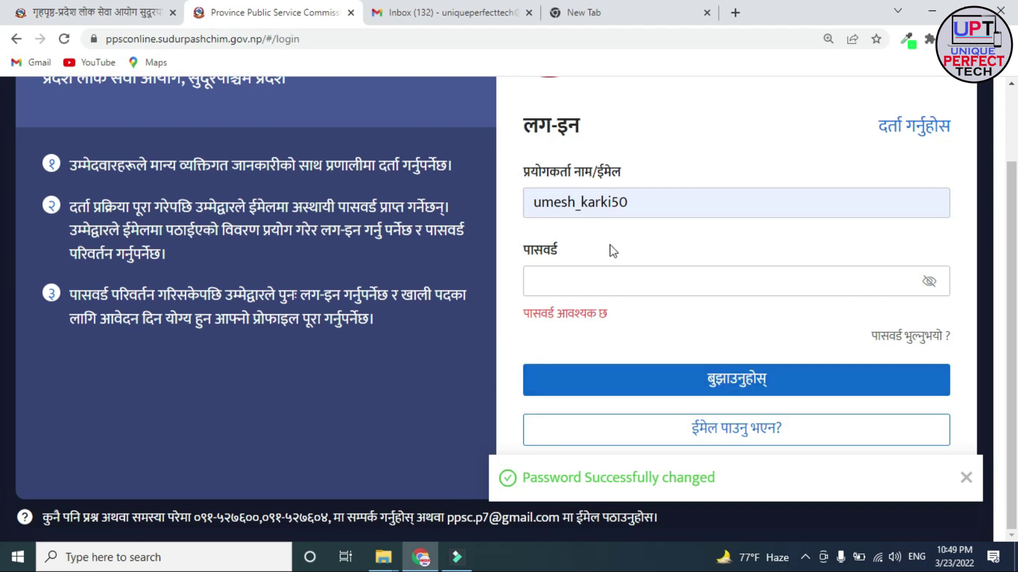
- Log in with the new password and open the dashboard's sidebar menu
{"action": "left_click", "coordinate": [588, 280]}
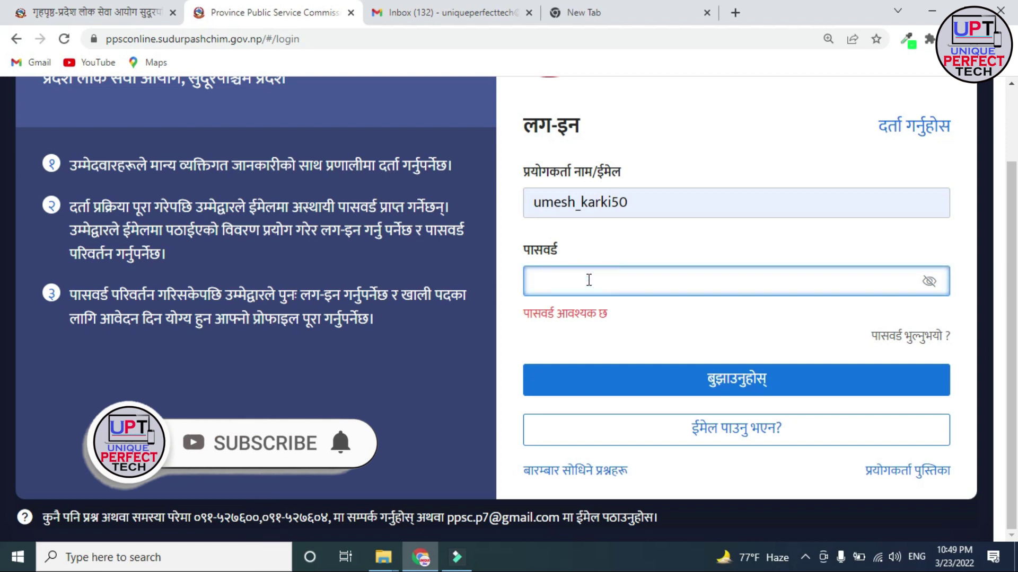
{"action": "key", "text": "ctrl+v"}
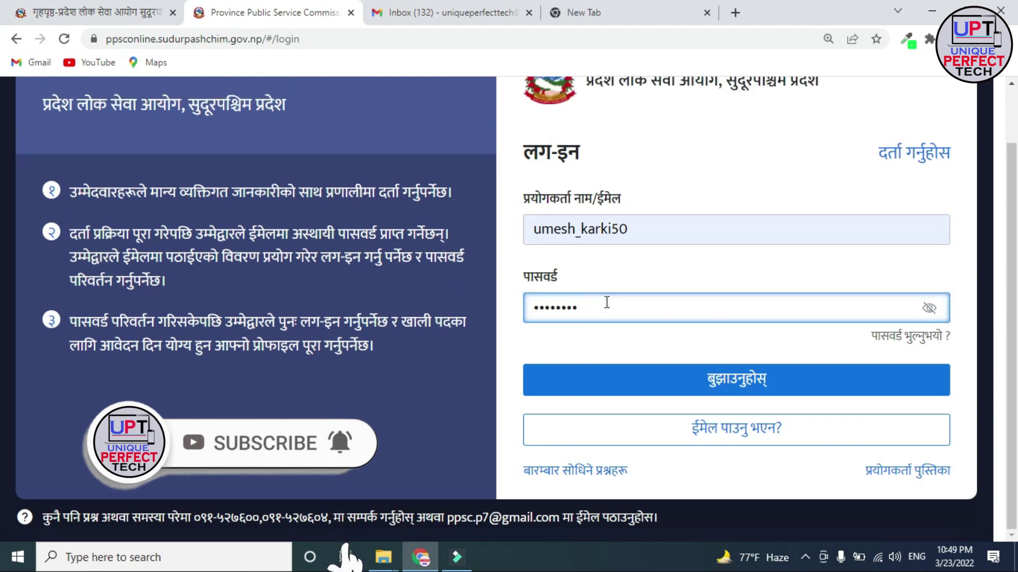
{"action": "left_click", "coordinate": [730, 380]}
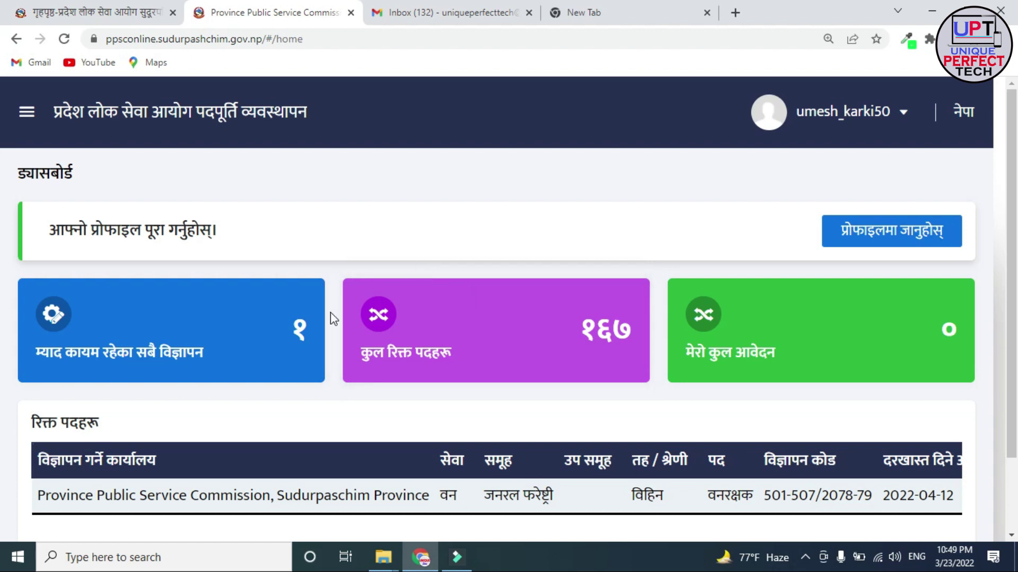
{"action": "scroll", "coordinate": [416, 334], "scroll_direction": "down", "scroll_amount": 2}
{"action": "scroll", "coordinate": [403, 265], "scroll_direction": "up", "scroll_amount": 2}
{"action": "left_click", "coordinate": [27, 114]}
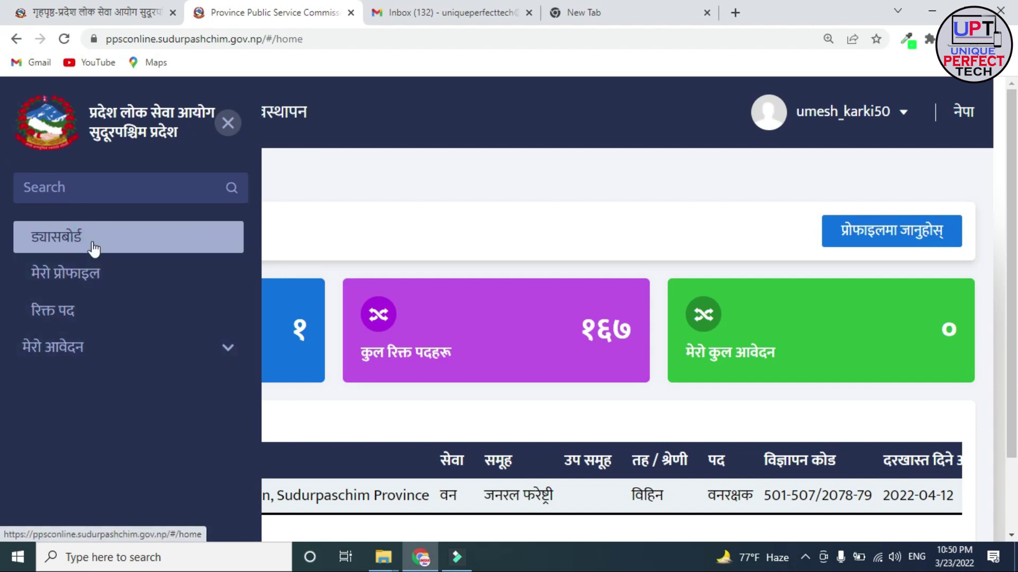
- Open मेरो प्रोफाइल and enter the father's first, middle and surname in Nepali
{"action": "left_click", "coordinate": [93, 275]}
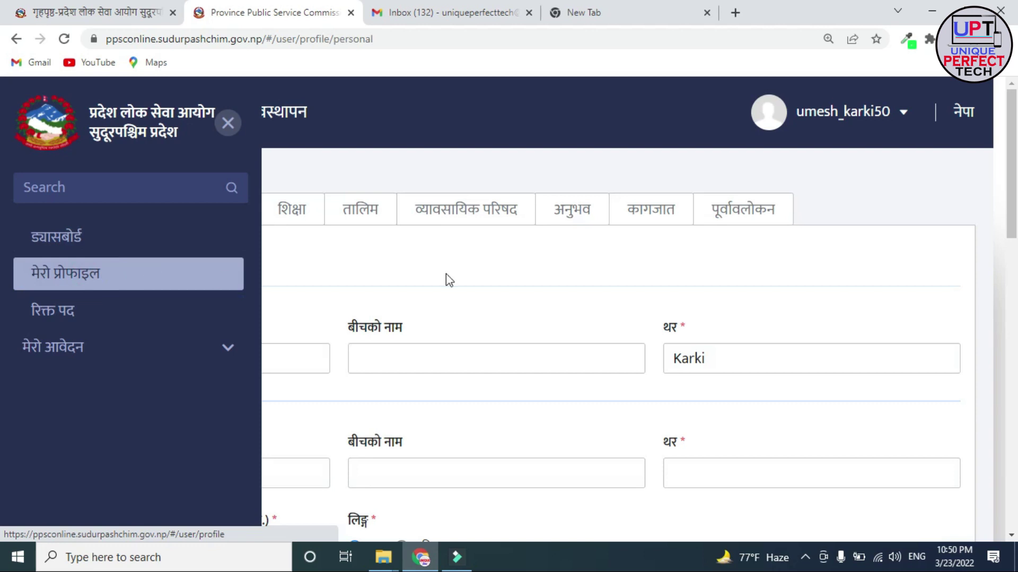
{"action": "left_click", "coordinate": [474, 282]}
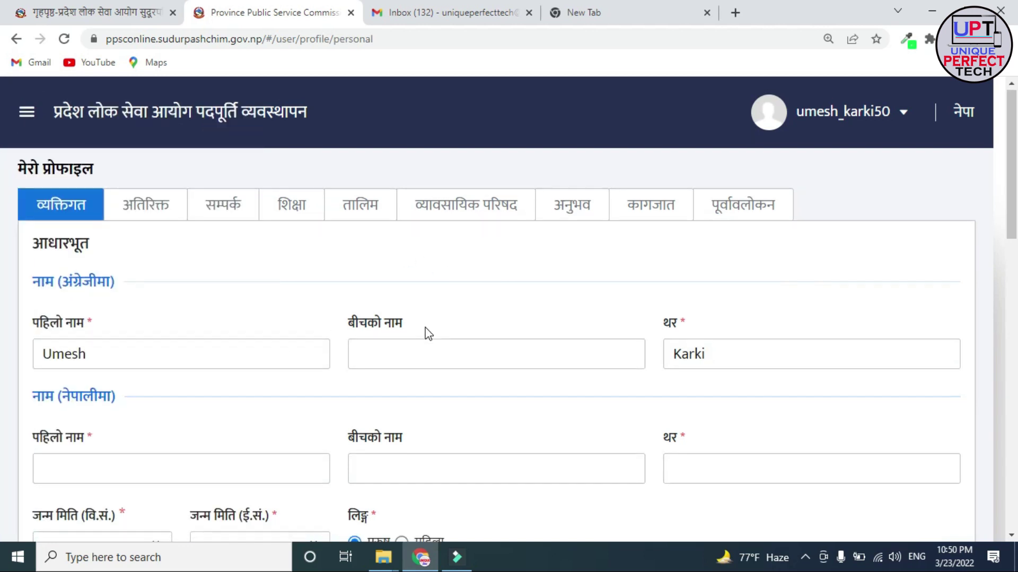
{"action": "scroll", "coordinate": [427, 333], "scroll_direction": "down", "scroll_amount": 5}
{"action": "scroll", "coordinate": [129, 363], "scroll_direction": "down", "scroll_amount": 3}
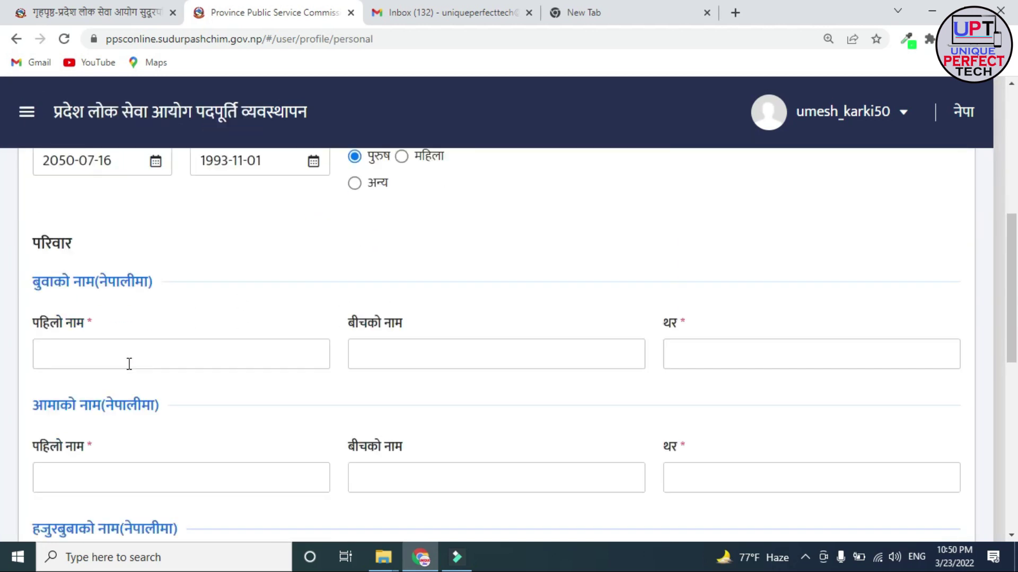
{"action": "left_click", "coordinate": [175, 304]}
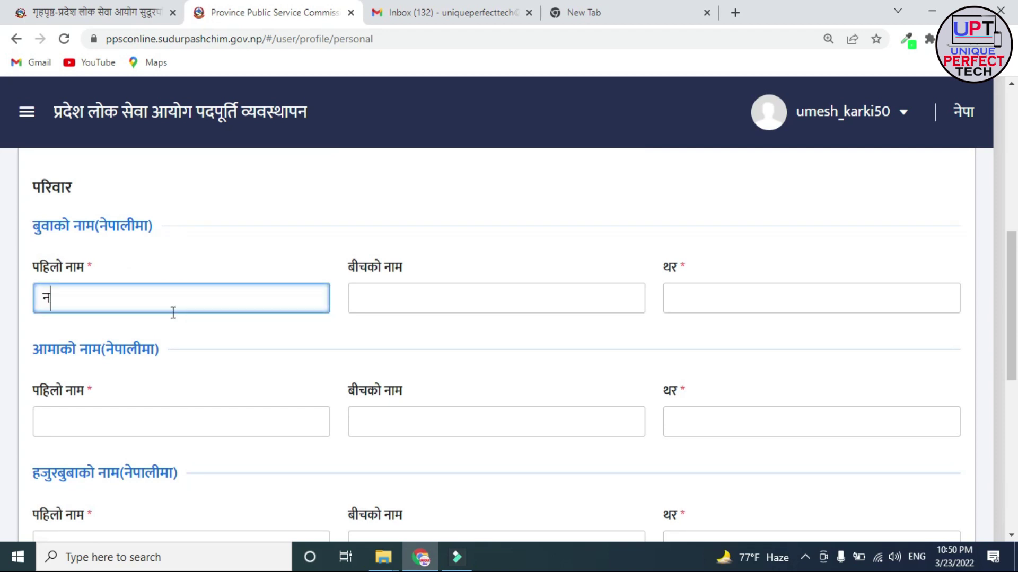
{"action": "key", "text": "Tab"}
{"action": "key", "text": "Tab"}
{"action": "left_click", "coordinate": [738, 295]}
{"action": "double_click", "coordinate": [682, 307]}
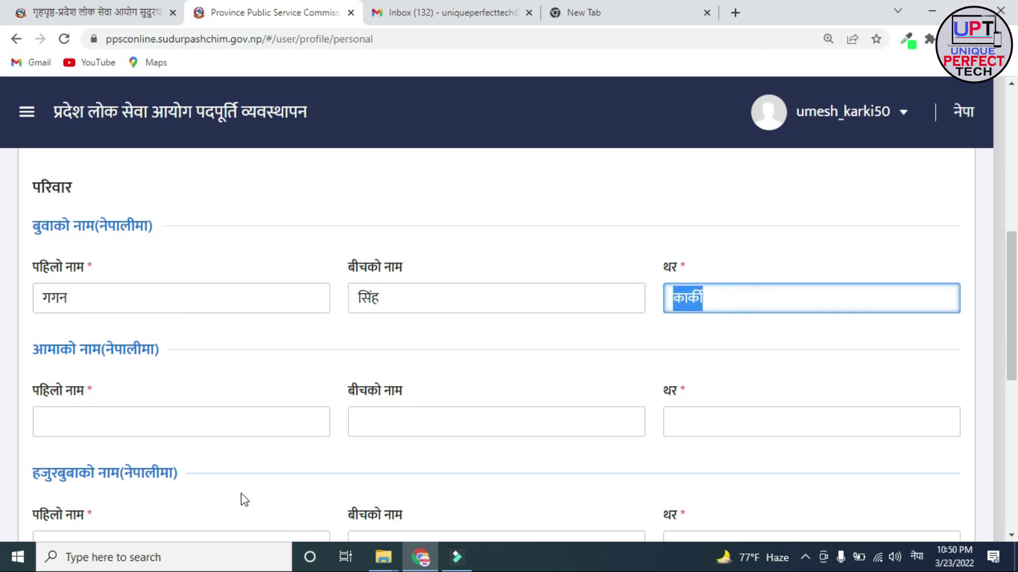
- Enter the mother's first, middle and surname in Nepali
{"action": "left_click", "coordinate": [197, 430]}
{"action": "key", "text": "Tab"}
{"action": "left_click", "coordinate": [722, 405]}
{"action": "scroll", "coordinate": [177, 405], "scroll_direction": "down", "scroll_amount": 3}
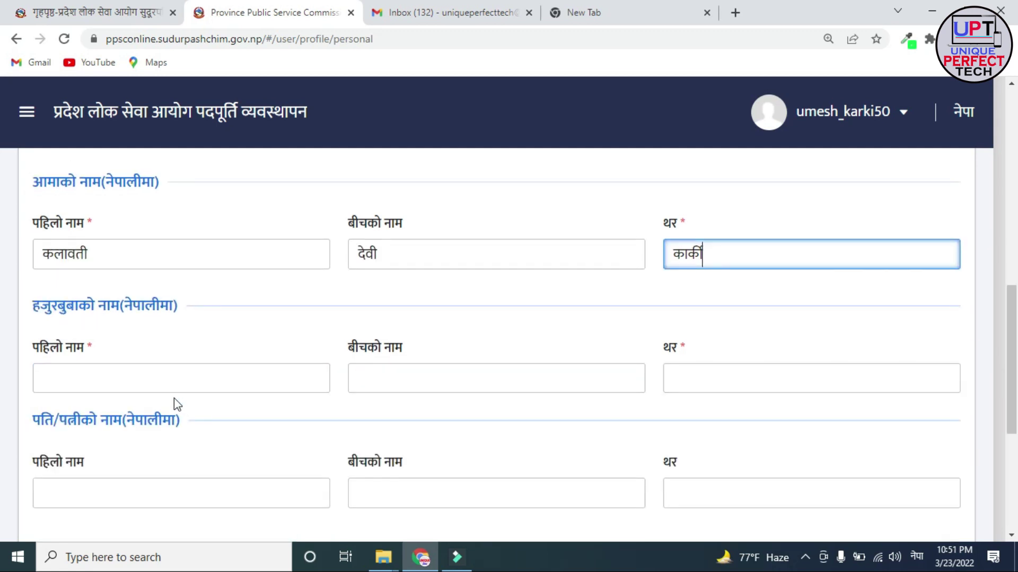
- Enter the grandfather's full name in Nepali
{"action": "left_click", "coordinate": [167, 382]}
{"action": "key", "text": "Tab"}
{"action": "key", "text": "Tab"}
{"action": "scroll", "coordinate": [168, 391], "scroll_direction": "down", "scroll_amount": 3}
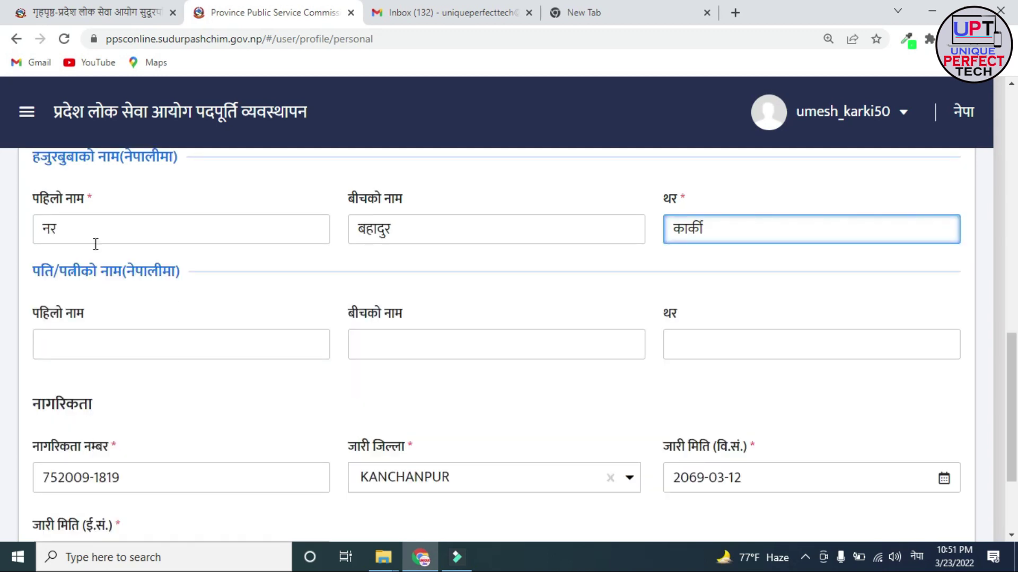
{"action": "scroll", "coordinate": [308, 352], "scroll_direction": "down", "scroll_amount": 3}
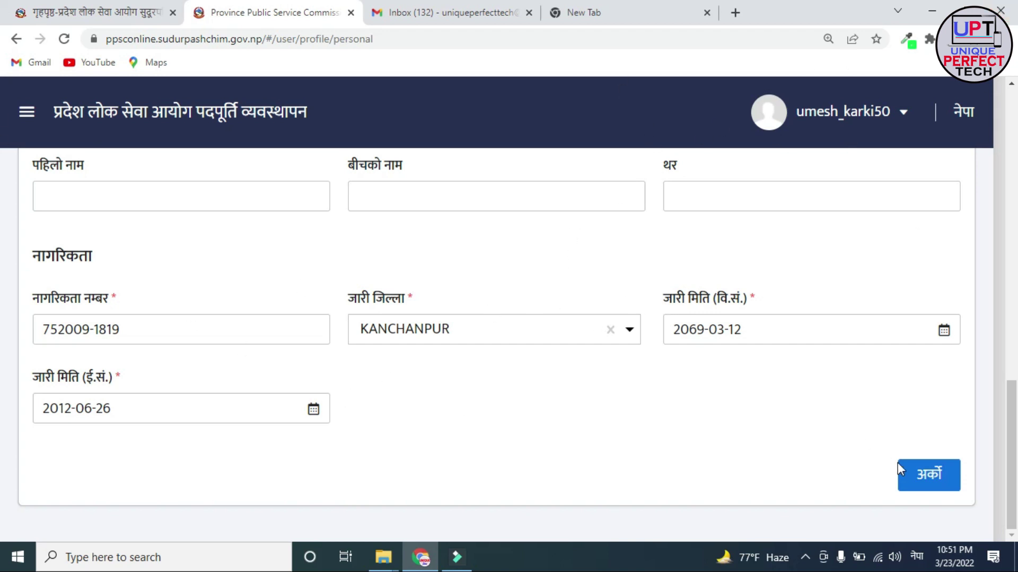
{"action": "left_click", "coordinate": [921, 475]}
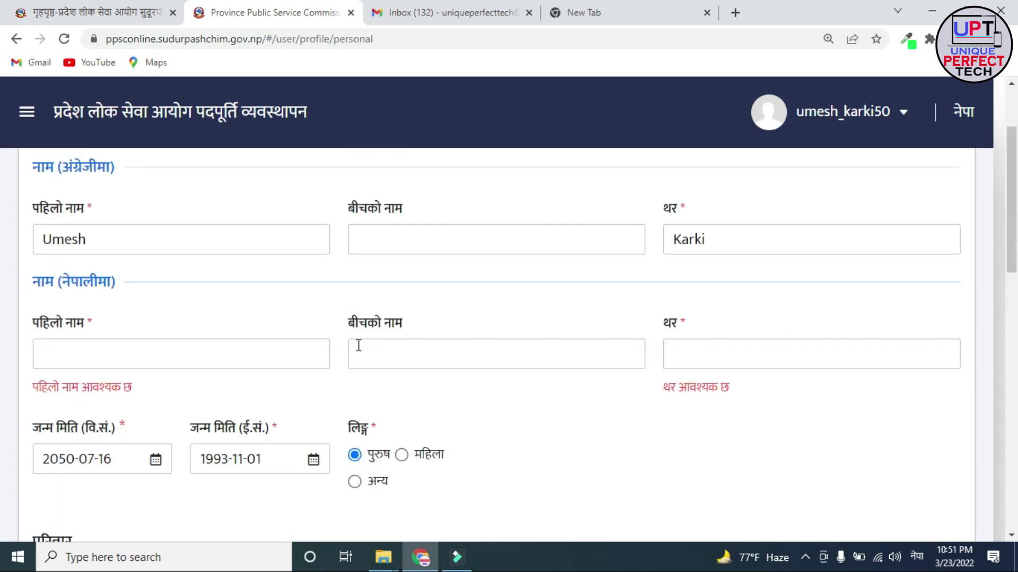
{"action": "scroll", "coordinate": [320, 351], "scroll_direction": "up", "scroll_amount": 2}
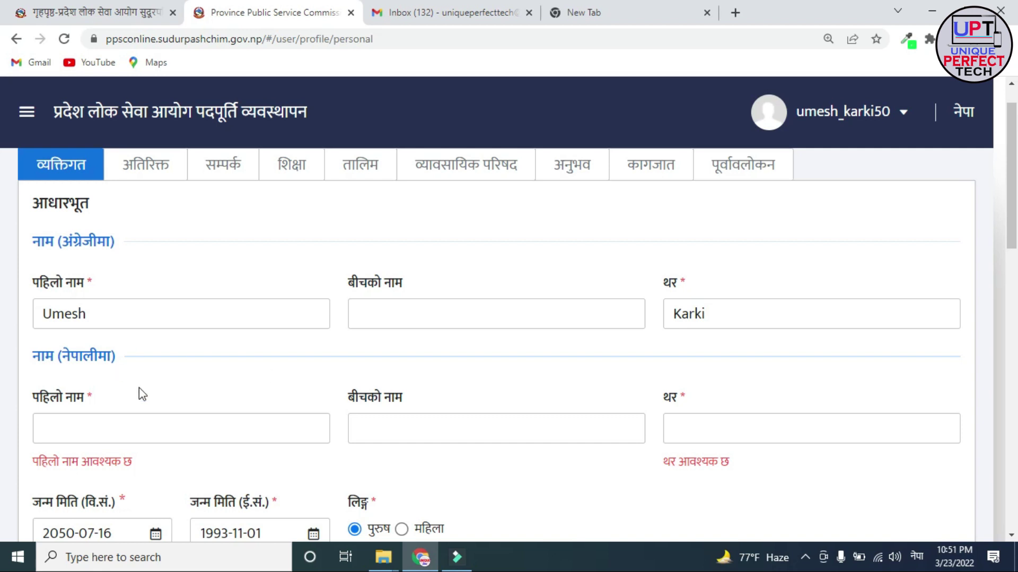
- Enter the applicant's own Nepali first name and surname and continue with अर्को
{"action": "left_click", "coordinate": [129, 427]}
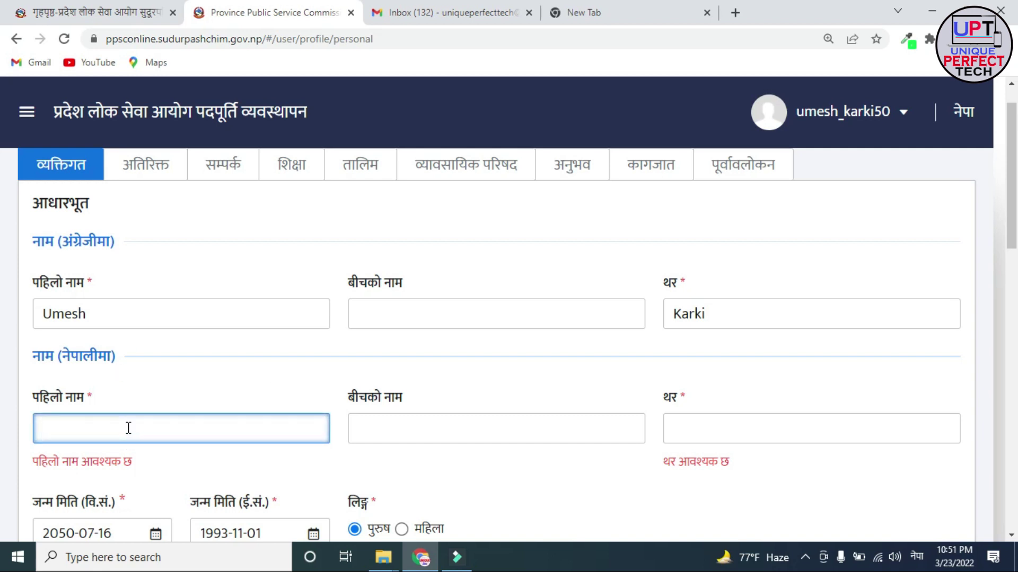
{"action": "key", "text": "Tab"}
{"action": "scroll", "coordinate": [457, 417], "scroll_direction": "down", "scroll_amount": 3}
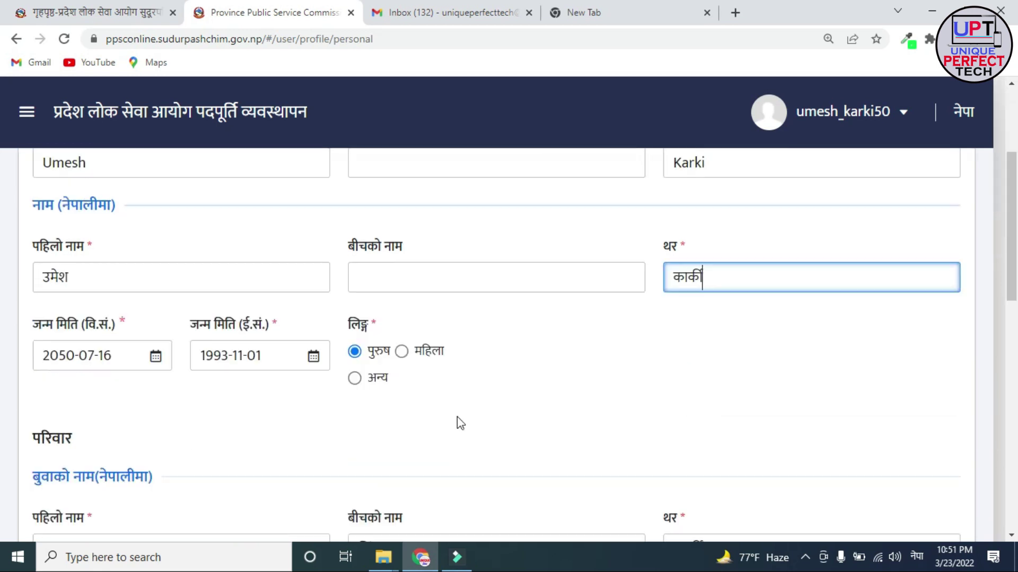
{"action": "scroll", "coordinate": [460, 422], "scroll_direction": "down", "scroll_amount": 10}
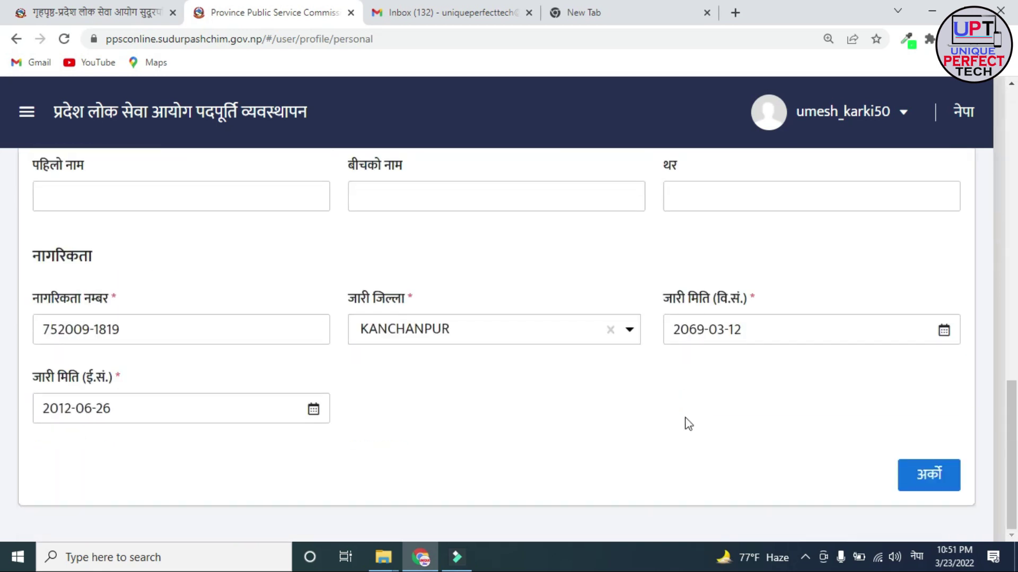
{"action": "left_click", "coordinate": [913, 480]}
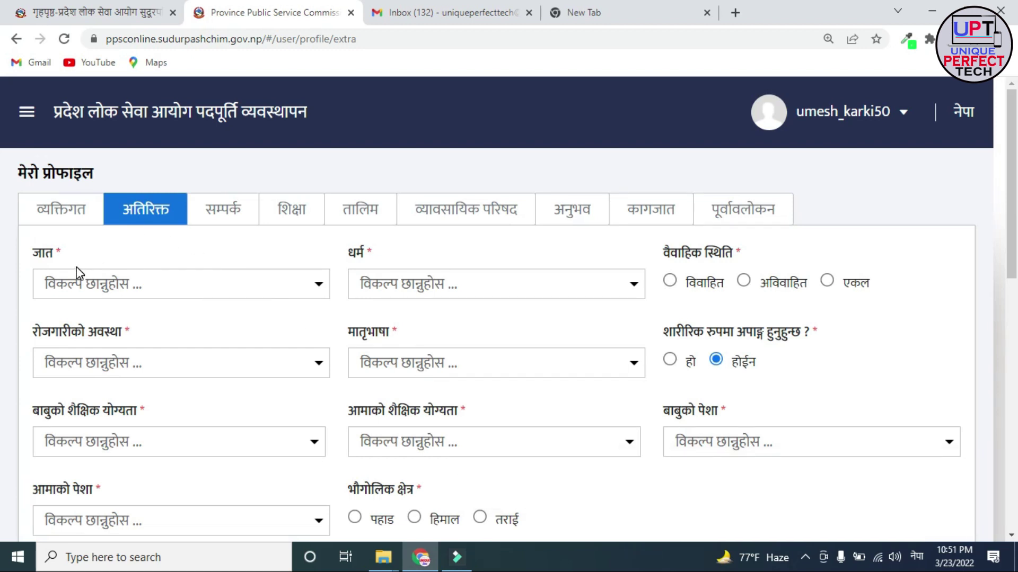
- Set caste छेत्री, religion हिन्दु, marital status अविवाहित, employment बेरोजगार and mother tongue नेपाली
{"action": "left_click", "coordinate": [319, 286]}
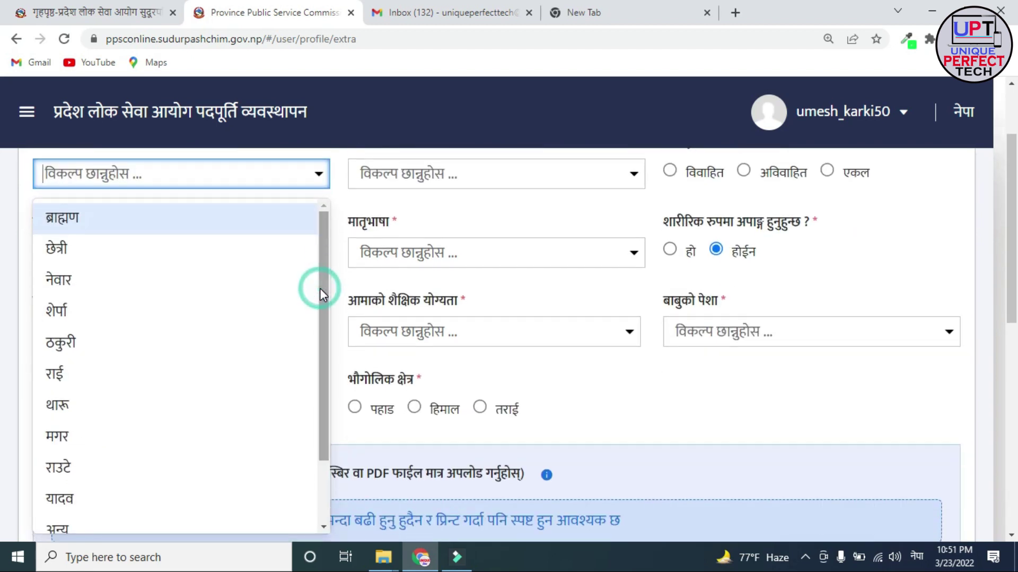
{"action": "left_click", "coordinate": [63, 256]}
{"action": "scroll", "coordinate": [261, 295], "scroll_direction": "up", "scroll_amount": 2}
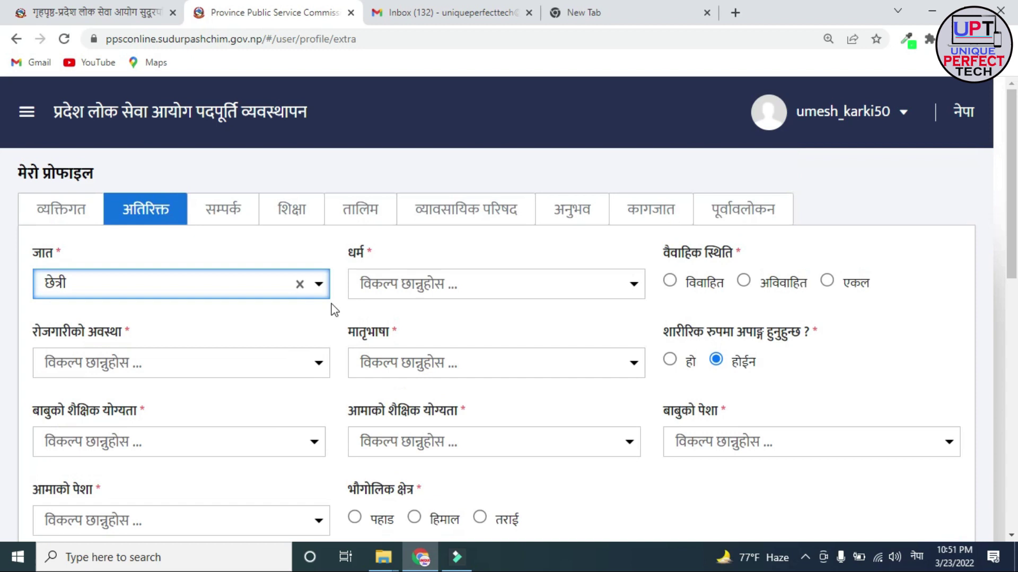
{"action": "left_click", "coordinate": [547, 290]}
{"action": "left_click", "coordinate": [393, 343]}
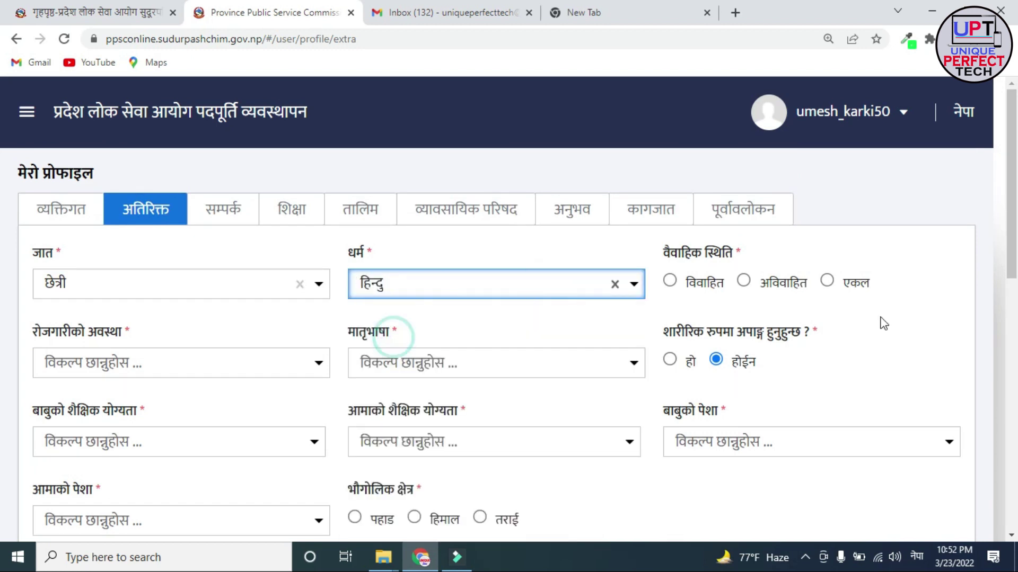
{"action": "left_click", "coordinate": [743, 281]}
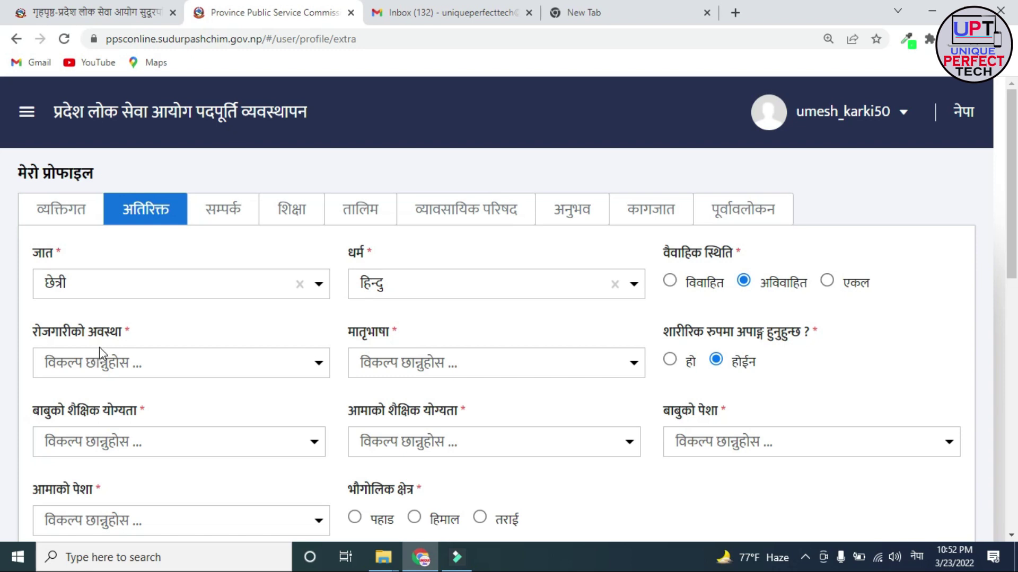
{"action": "left_click", "coordinate": [316, 362]}
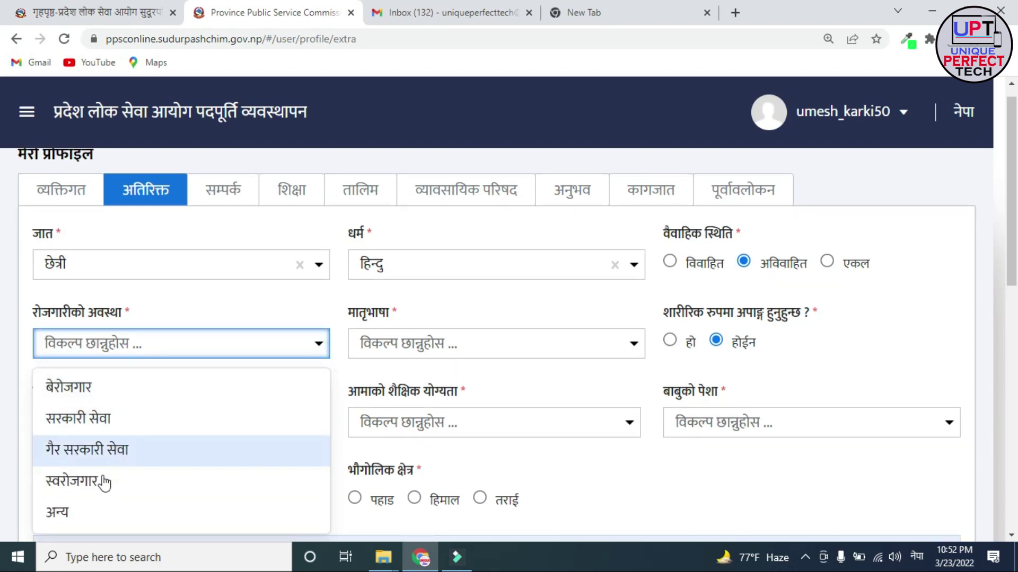
{"action": "left_click", "coordinate": [94, 393]}
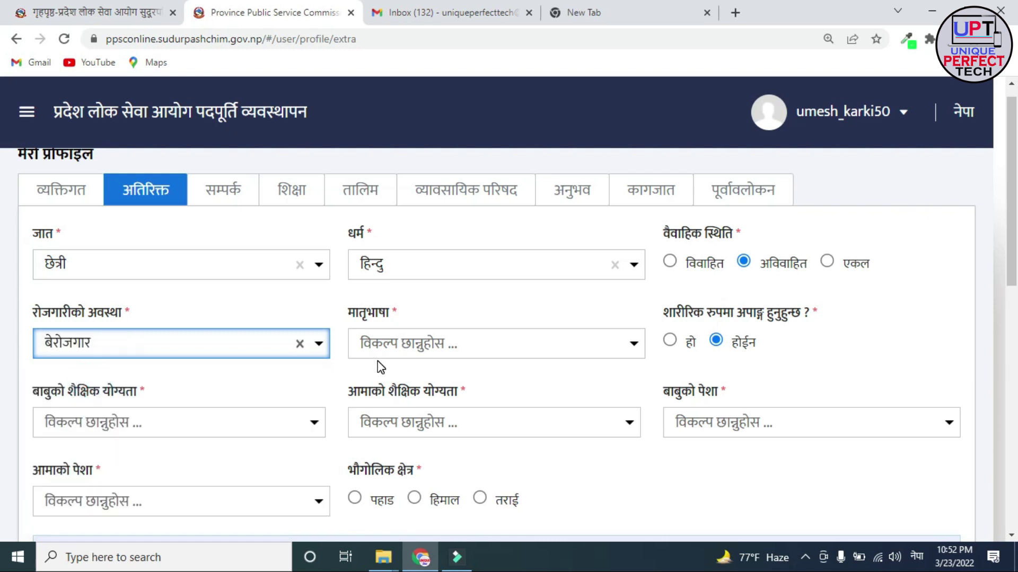
{"action": "left_click", "coordinate": [474, 344]}
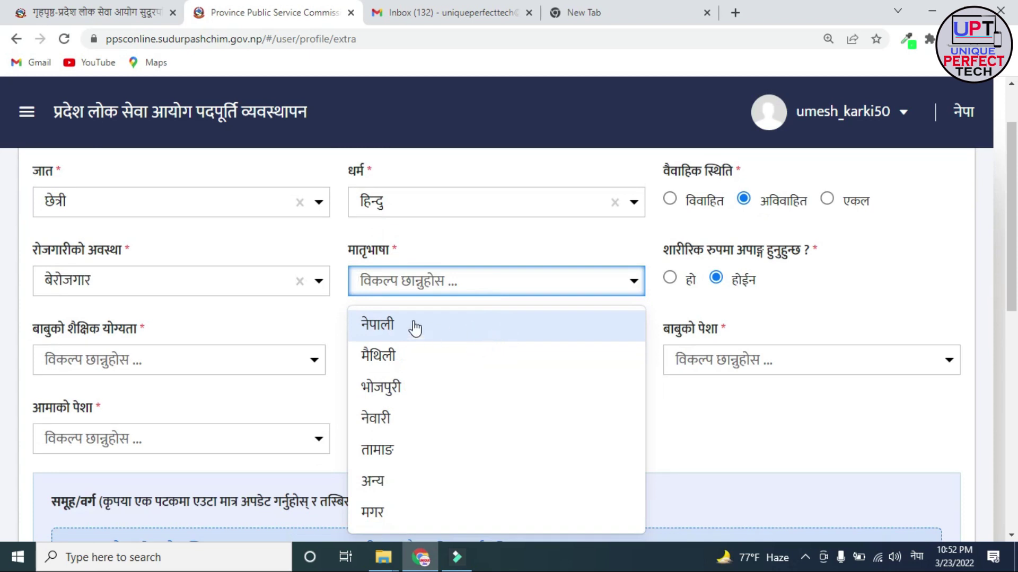
{"action": "left_click", "coordinate": [401, 334]}
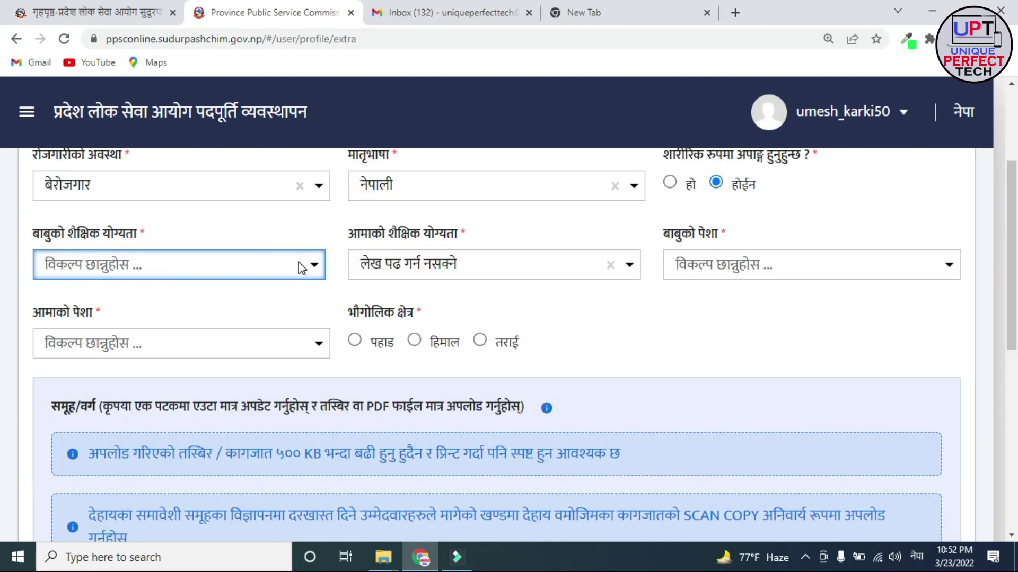
- Mark both parents literate, father माध्यमिक शिक्षा and mother प्राथमिक शिक्षा
{"action": "left_click", "coordinate": [310, 265]}
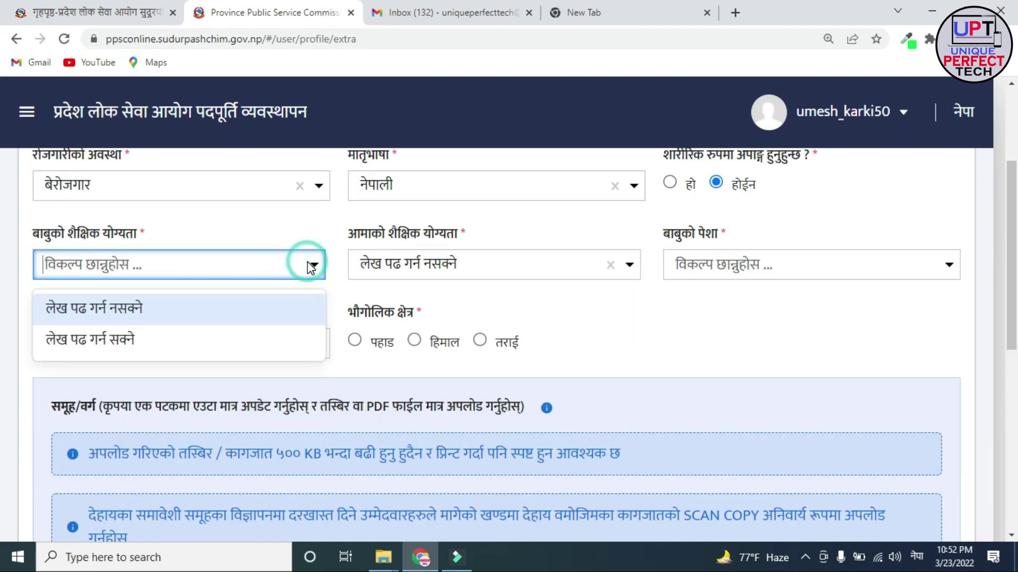
{"action": "left_click", "coordinate": [155, 344]}
{"action": "left_click", "coordinate": [586, 266]}
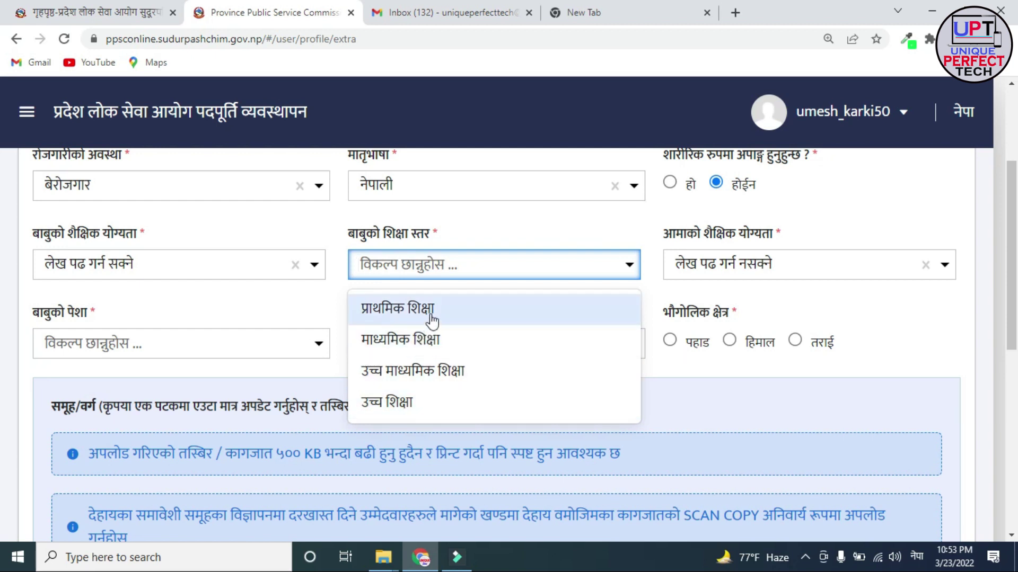
{"action": "left_click", "coordinate": [420, 346]}
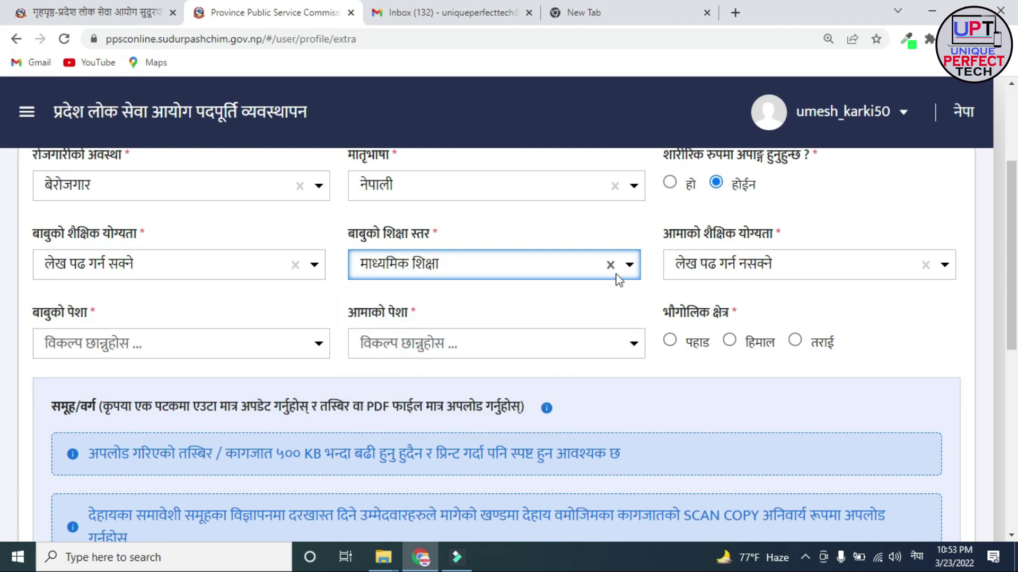
{"action": "left_click", "coordinate": [944, 265]}
{"action": "left_click", "coordinate": [750, 302]}
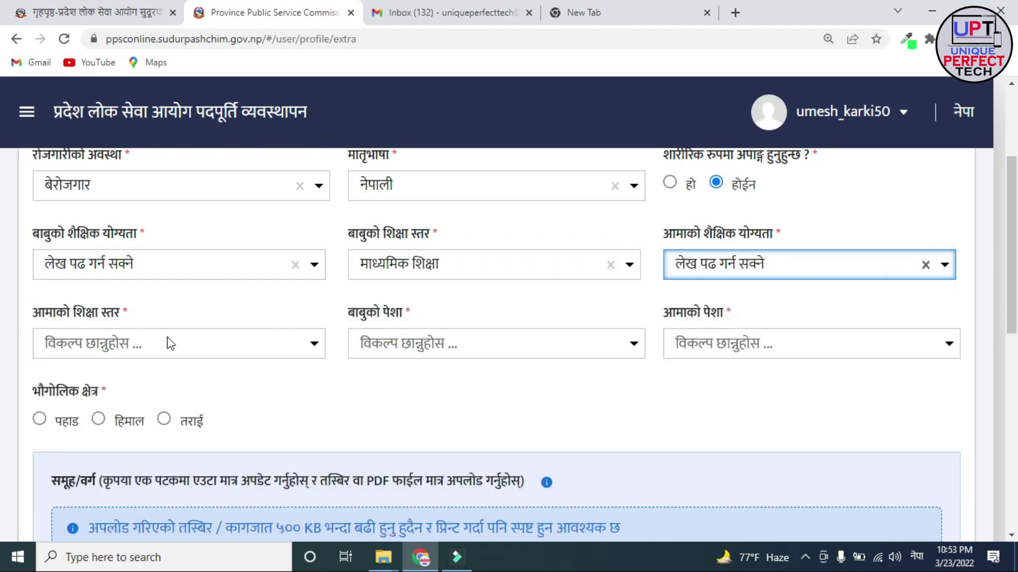
{"action": "left_click", "coordinate": [307, 350]}
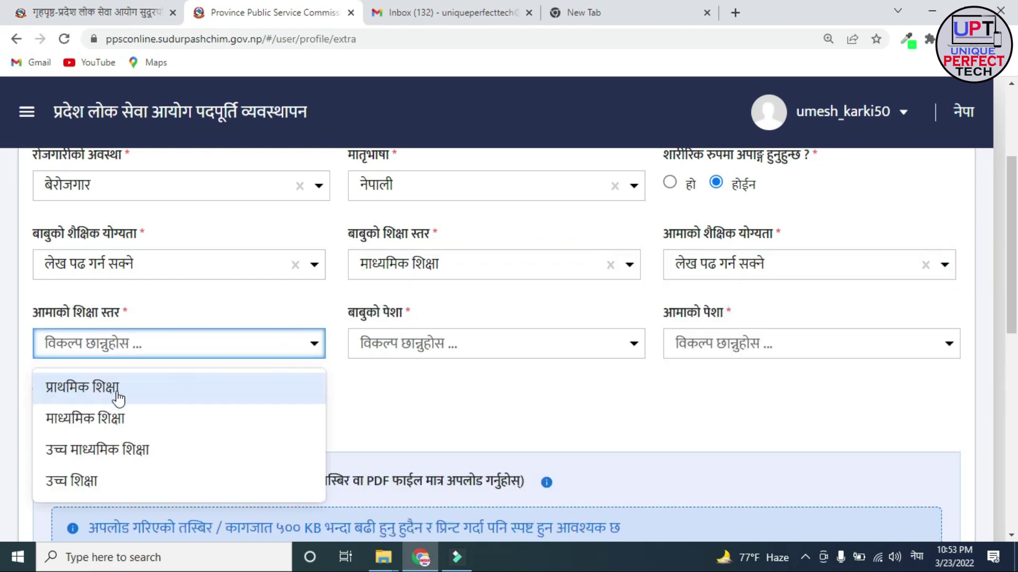
{"action": "left_click", "coordinate": [90, 396]}
- Set father's occupation to कृषि and mother's occupation to गृहिणी
{"action": "left_click", "coordinate": [507, 335]}
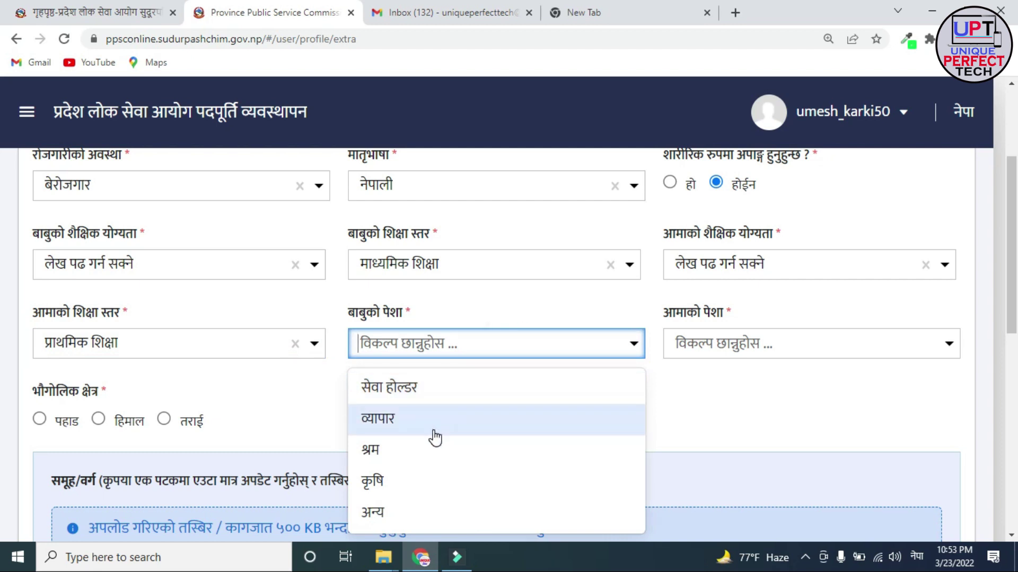
{"action": "left_click", "coordinate": [391, 482]}
{"action": "left_click", "coordinate": [915, 350]}
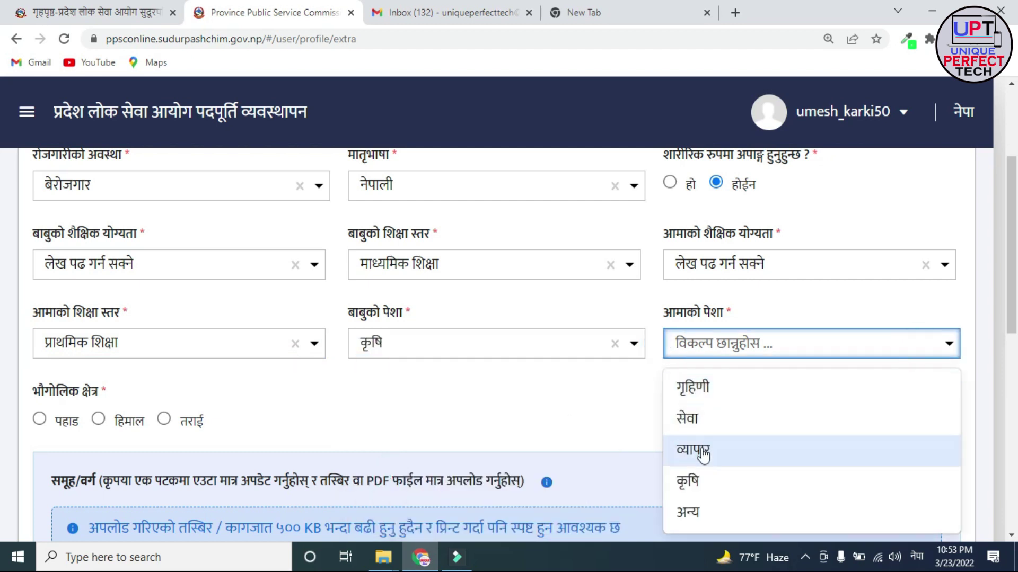
{"action": "left_click", "coordinate": [700, 386]}
{"action": "scroll", "coordinate": [126, 390], "scroll_direction": "down", "scroll_amount": 1}
{"action": "scroll", "coordinate": [82, 366], "scroll_direction": "down", "scroll_amount": 1}
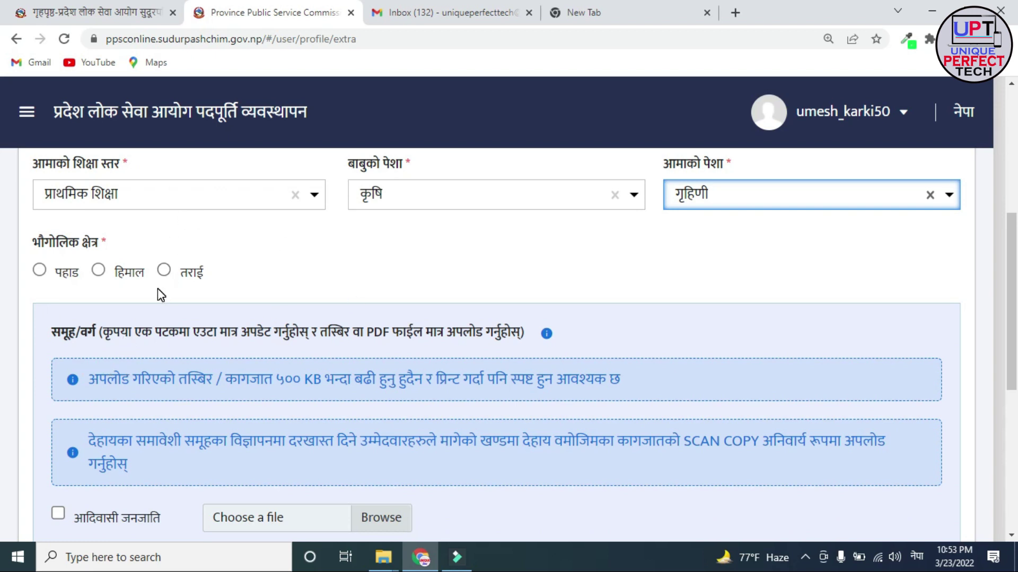
- Select तराई under भौगोलिक क्षेत्र, leaving आदिवासी जनजाति unticked
{"action": "left_click", "coordinate": [166, 272]}
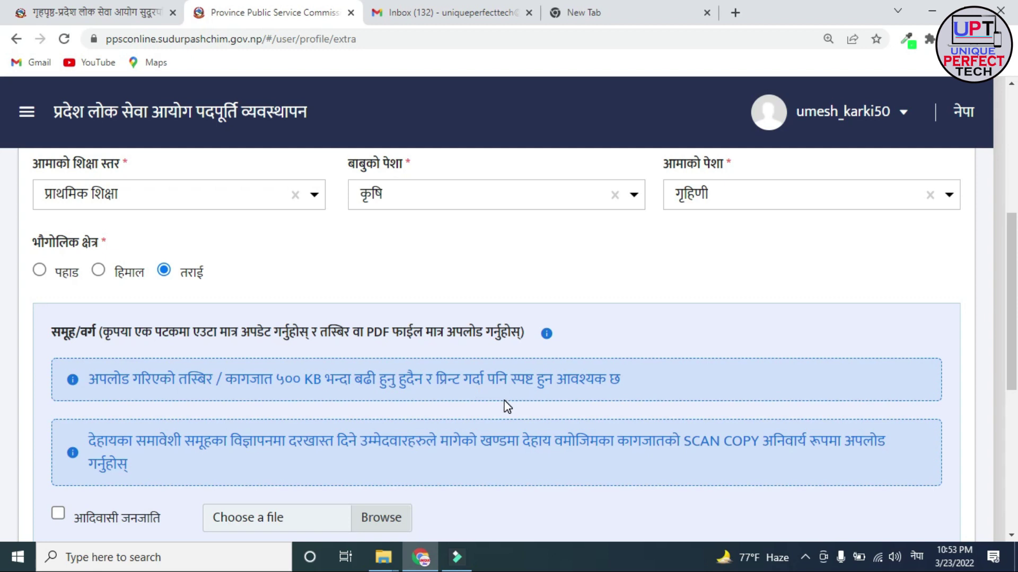
{"action": "scroll", "coordinate": [403, 440], "scroll_direction": "down", "scroll_amount": 3}
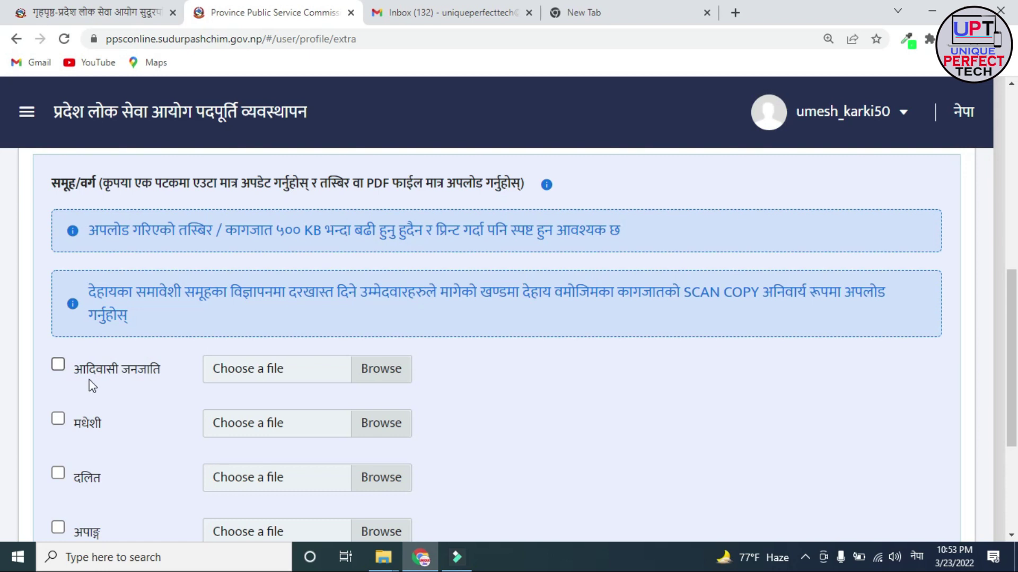
{"action": "left_click", "coordinate": [58, 364]}
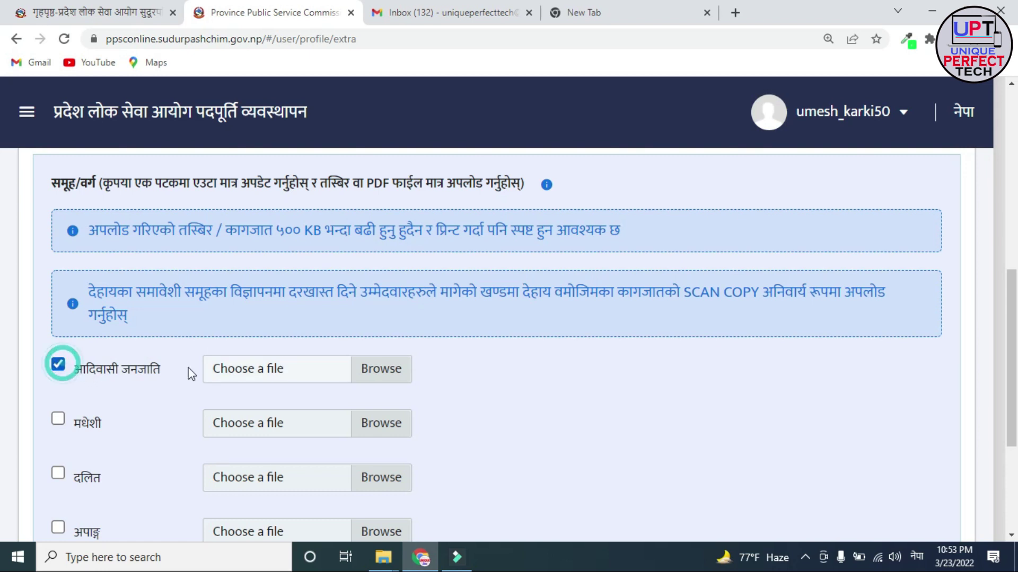
{"action": "left_click", "coordinate": [58, 371]}
{"action": "scroll", "coordinate": [415, 387], "scroll_direction": "down", "scroll_amount": 3}
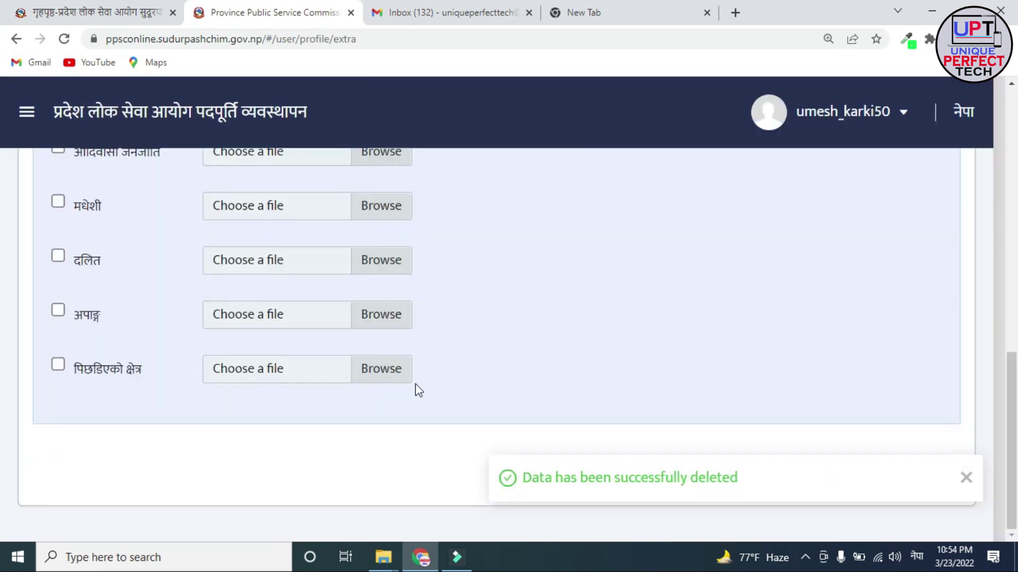
{"action": "scroll", "coordinate": [292, 387], "scroll_direction": "up", "scroll_amount": 1}
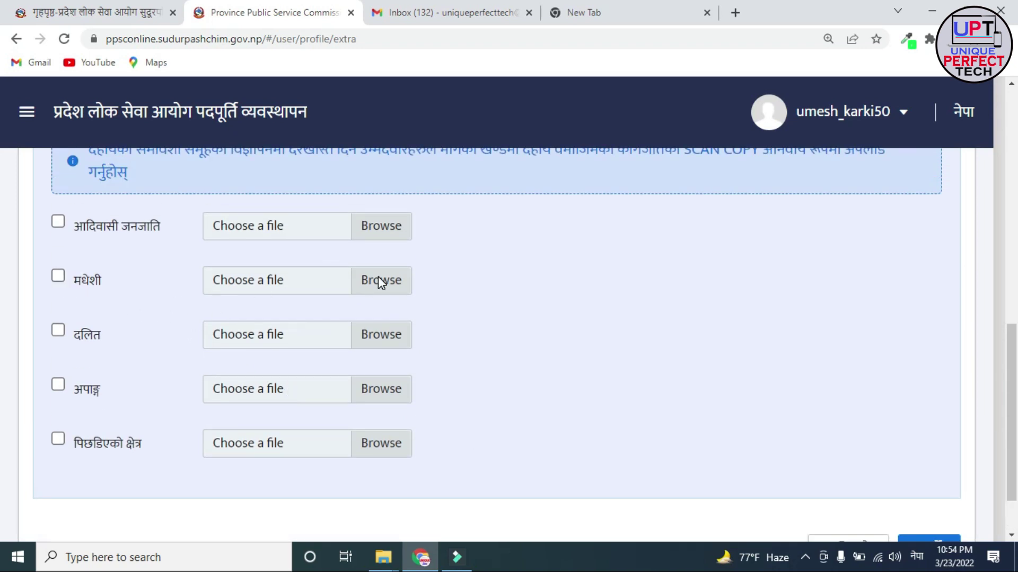
{"action": "scroll", "coordinate": [228, 321], "scroll_direction": "down", "scroll_amount": 2}
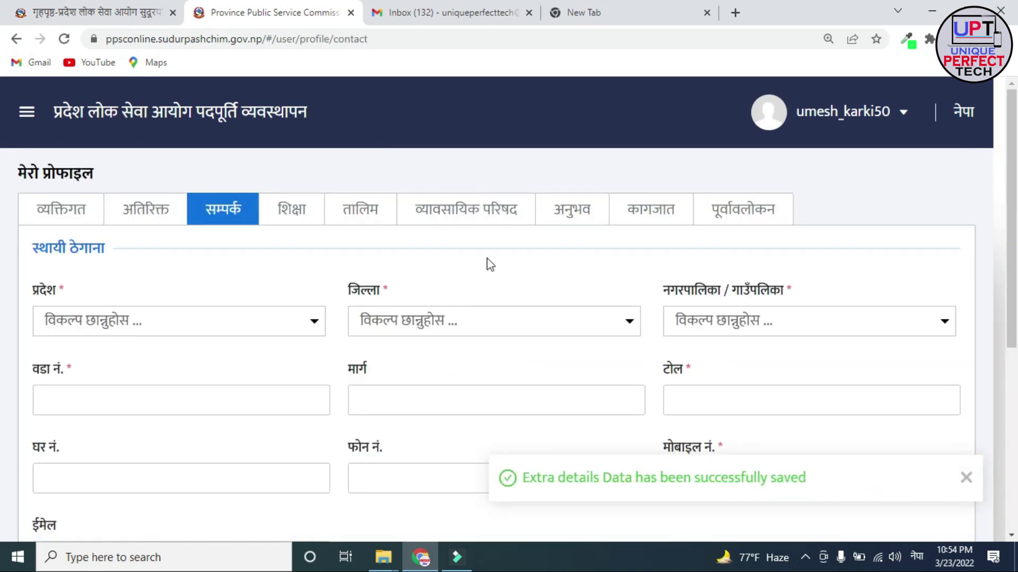
- Choose सुदूरपश्चिम प्रदेश, कञ्चनपुर and पुनर्वास नगरपालिका as the permanent address province, district and municipality
{"action": "scroll", "coordinate": [313, 308], "scroll_direction": "down", "scroll_amount": 2}
{"action": "scroll", "coordinate": [304, 318], "scroll_direction": "up", "scroll_amount": 1}
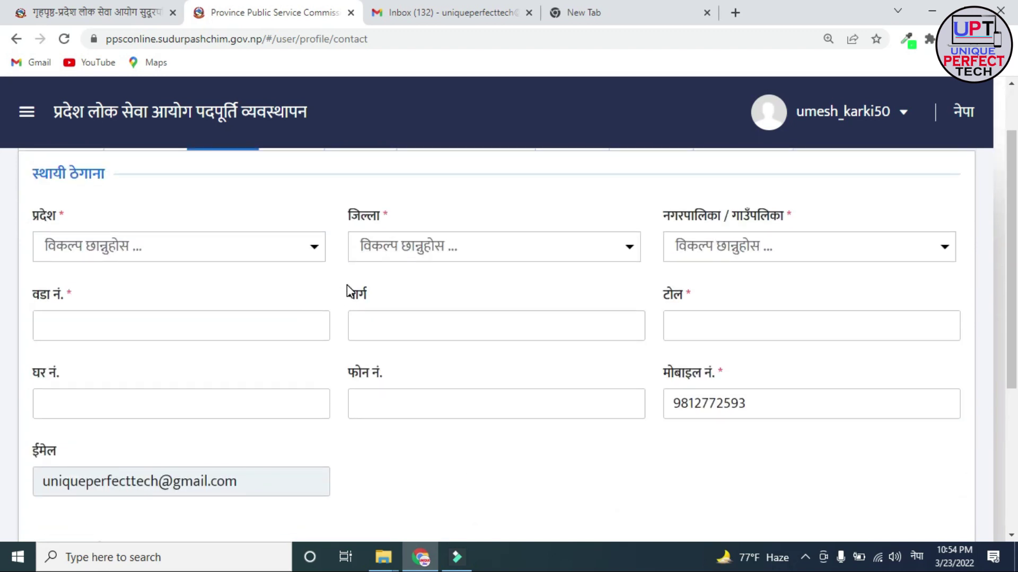
{"action": "scroll", "coordinate": [347, 292], "scroll_direction": "up", "scroll_amount": 1}
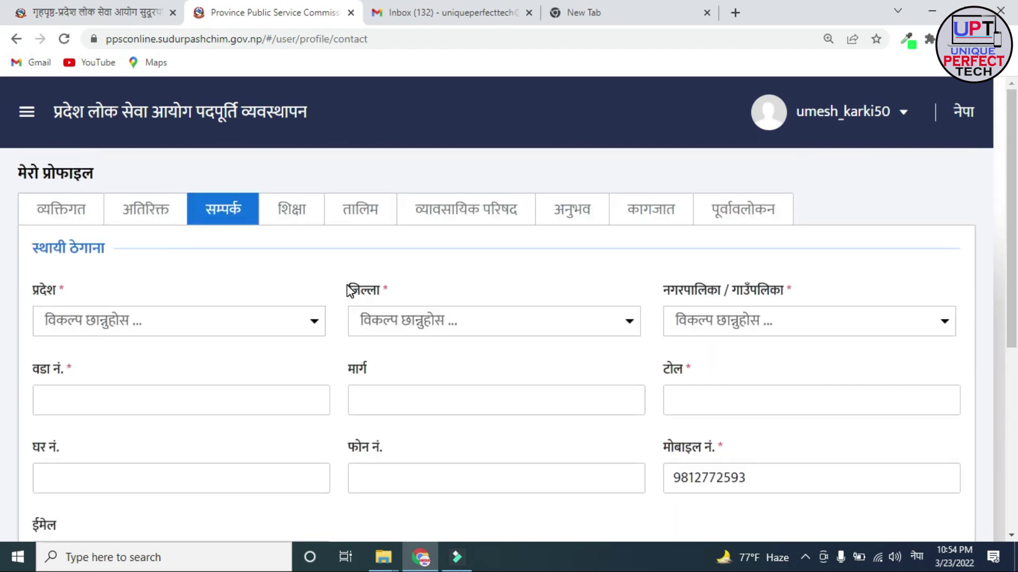
{"action": "left_click", "coordinate": [317, 322]}
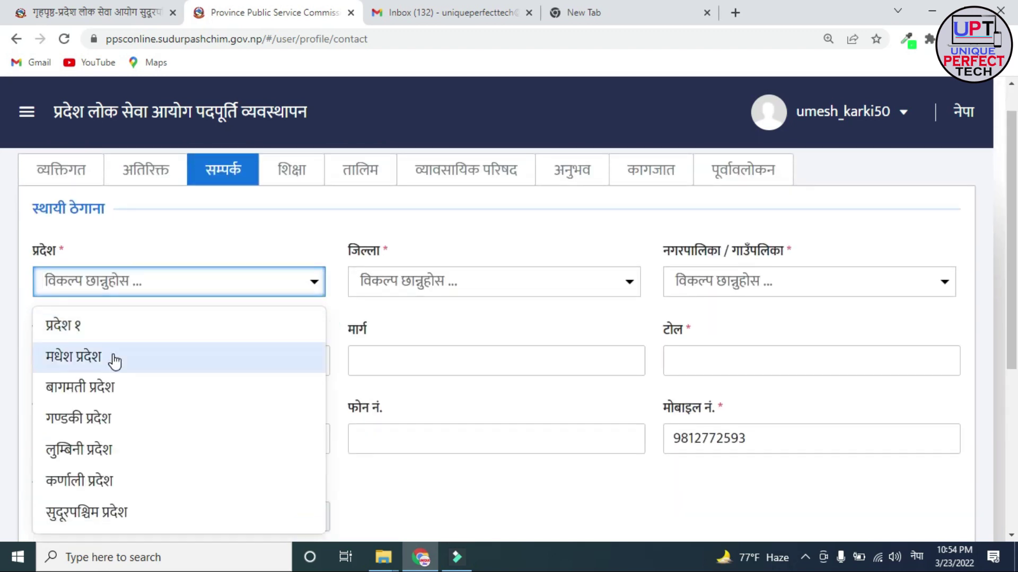
{"action": "left_click", "coordinate": [107, 513]}
{"action": "left_click", "coordinate": [467, 281]}
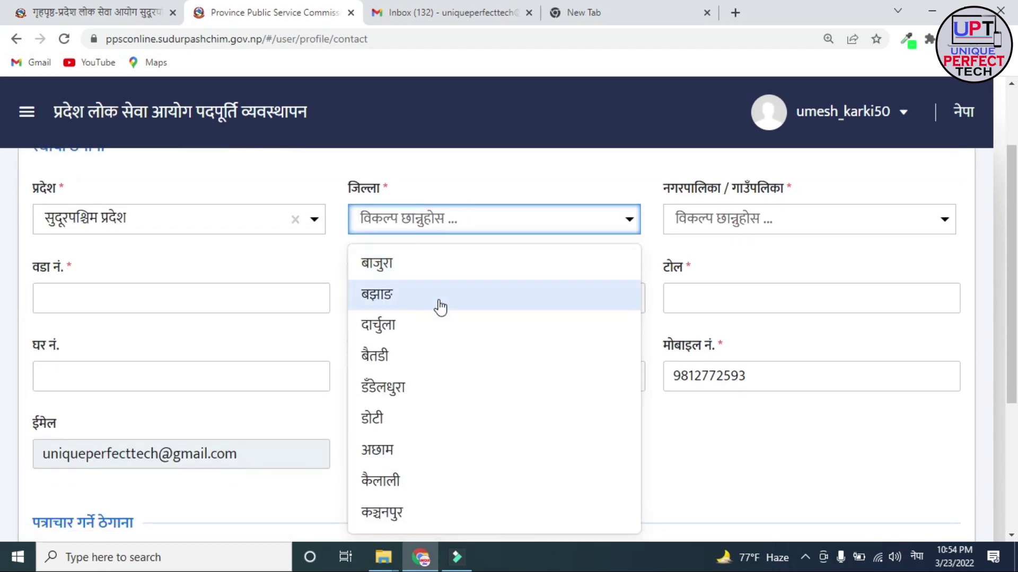
{"action": "left_click", "coordinate": [402, 504]}
{"action": "left_click", "coordinate": [756, 216]}
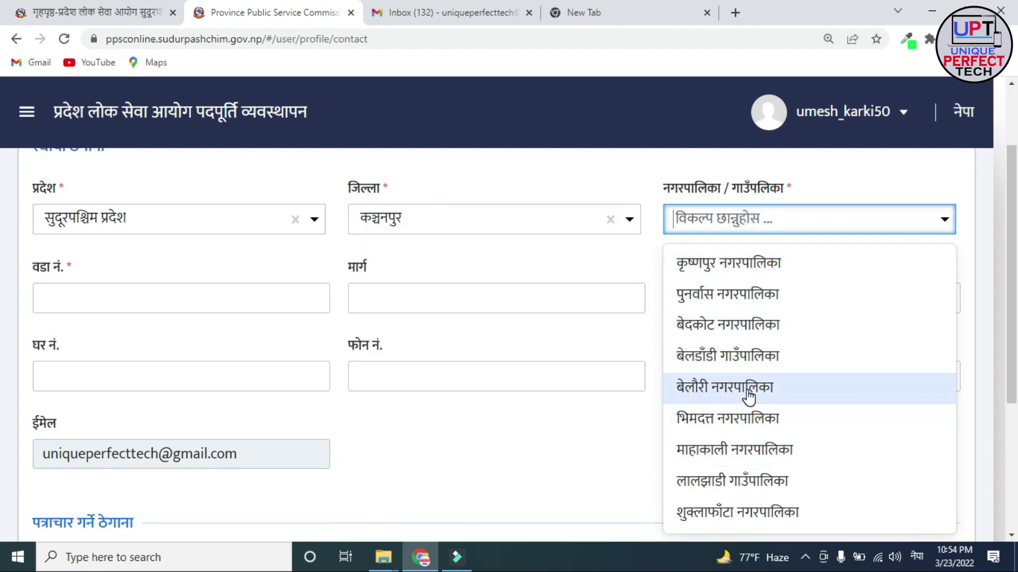
{"action": "left_click", "coordinate": [750, 294]}
- Fill in ward 8 and the tole for the permanent address
{"action": "left_click", "coordinate": [129, 289]}
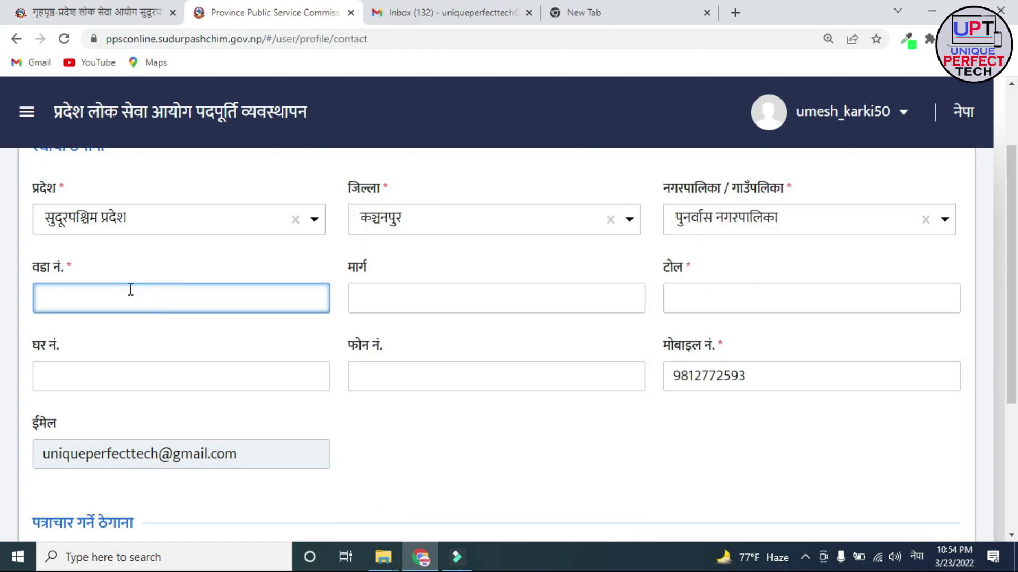
{"action": "type", "text": "8"}
{"action": "left_click", "coordinate": [424, 303]}
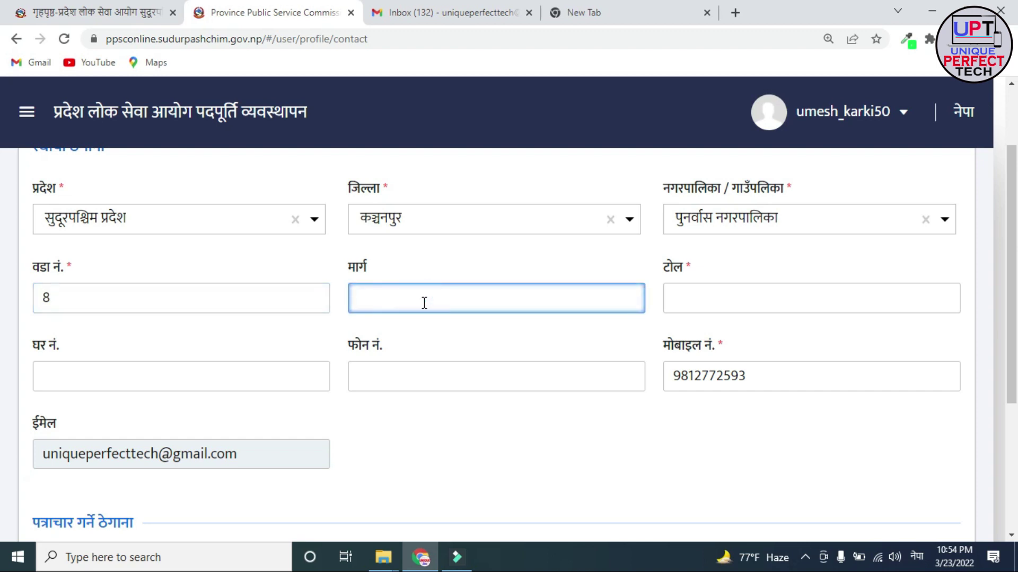
{"action": "left_click", "coordinate": [701, 295]}
{"action": "type", "text": "क गाउ"}
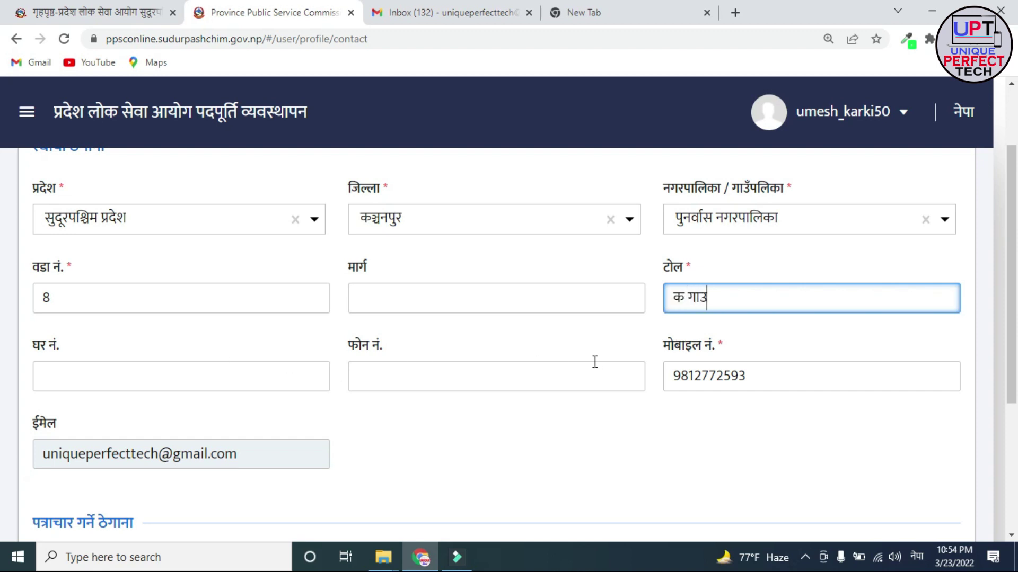
{"action": "scroll", "coordinate": [438, 413], "scroll_direction": "down", "scroll_amount": 4}
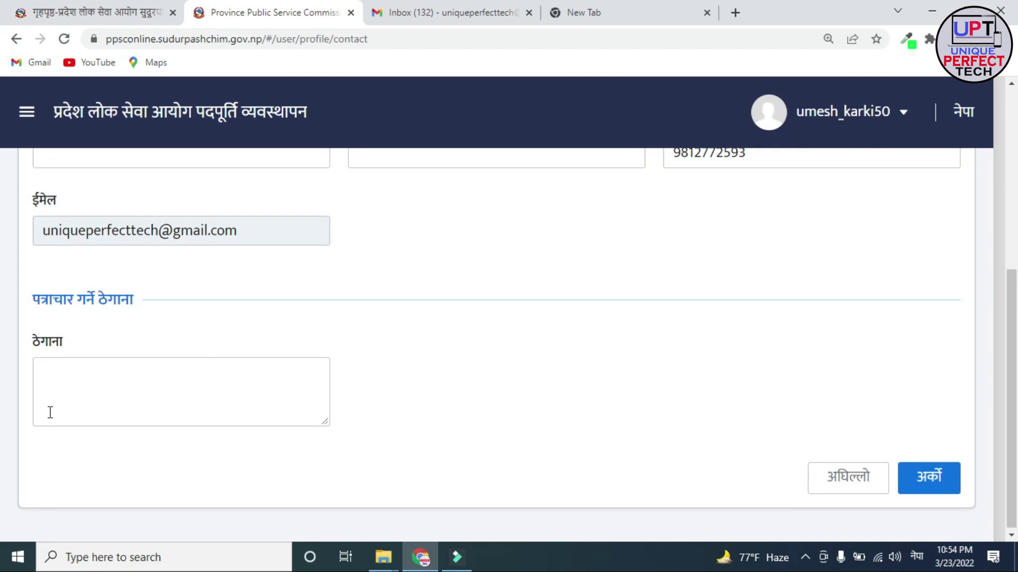
{"action": "left_click", "coordinate": [323, 425]}
- Save the contact details and start an education record for Tribhuvan University, Kirtipur
{"action": "left_click", "coordinate": [939, 483]}
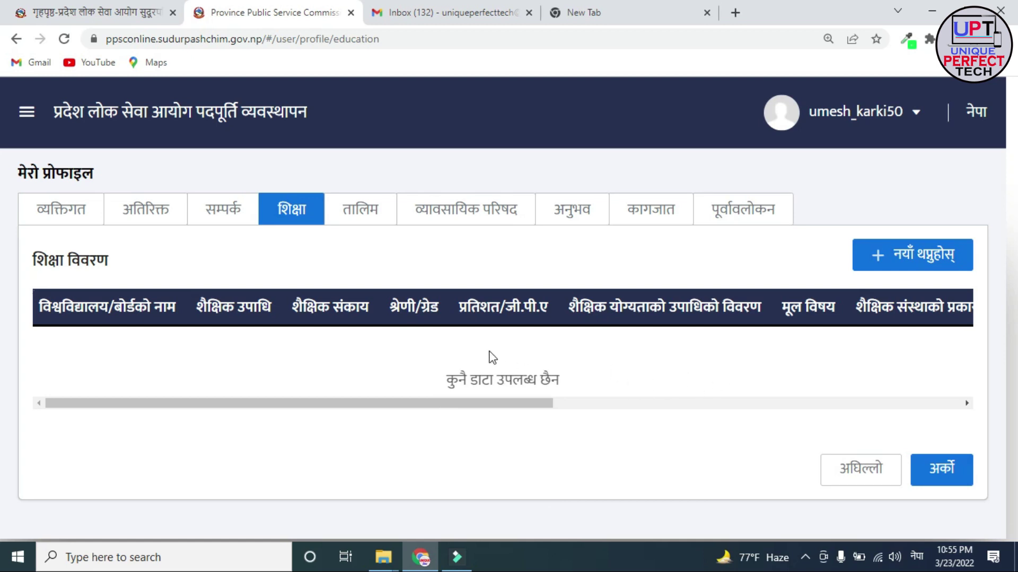
{"action": "left_click", "coordinate": [875, 261]}
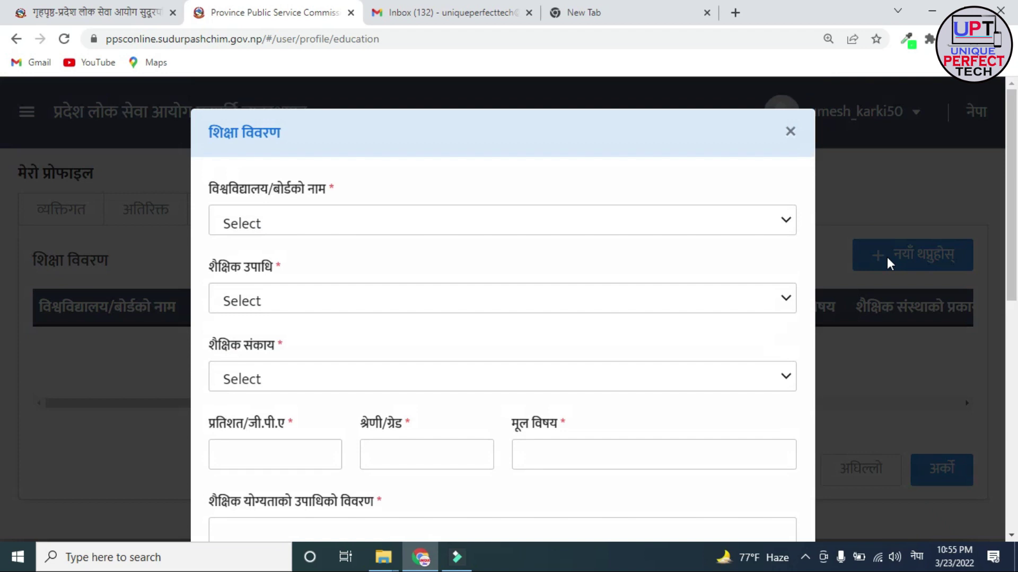
{"action": "left_click", "coordinate": [366, 222]}
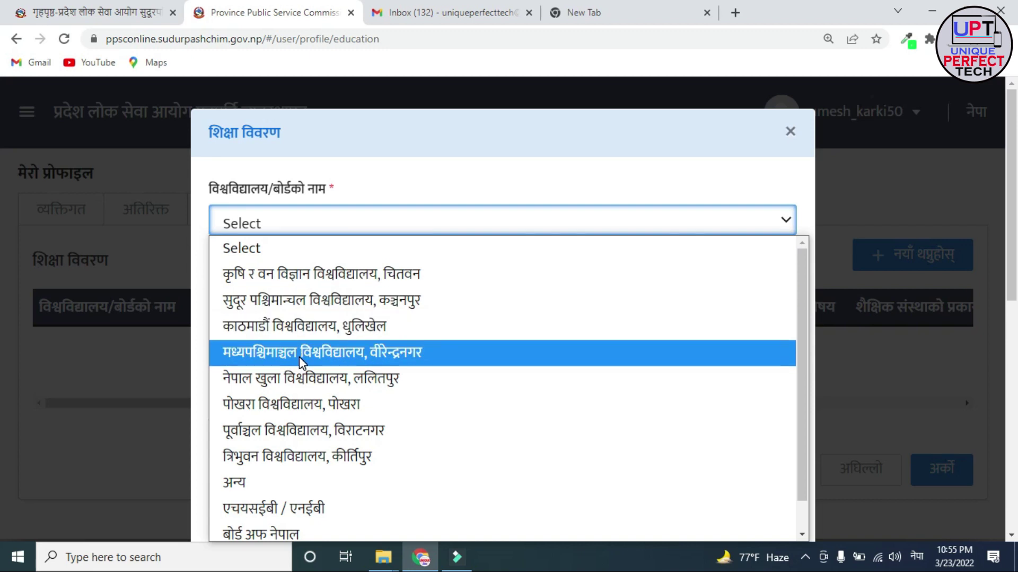
{"action": "scroll", "coordinate": [297, 402], "scroll_direction": "down", "scroll_amount": 1}
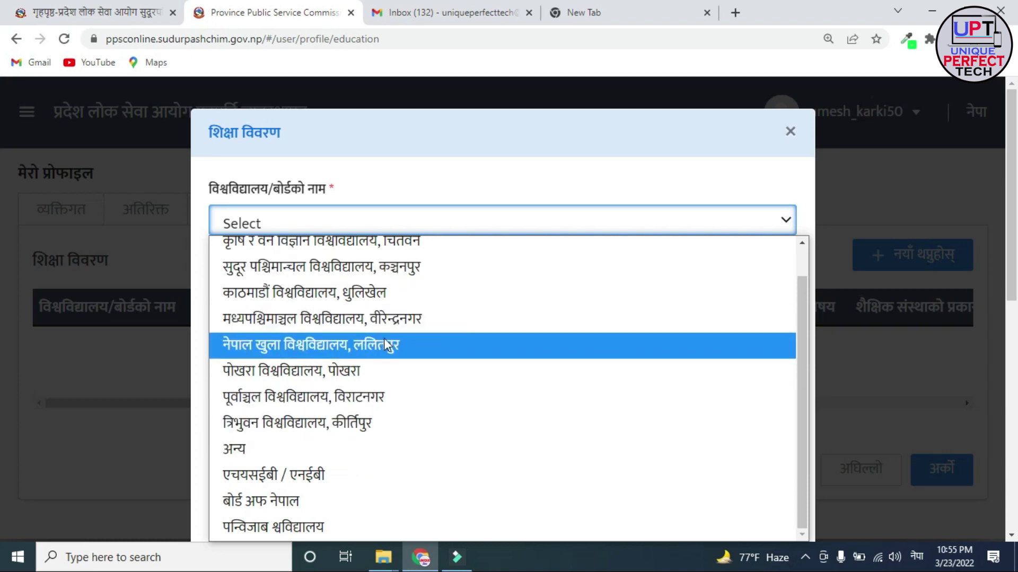
{"action": "scroll", "coordinate": [383, 339], "scroll_direction": "up", "scroll_amount": 1}
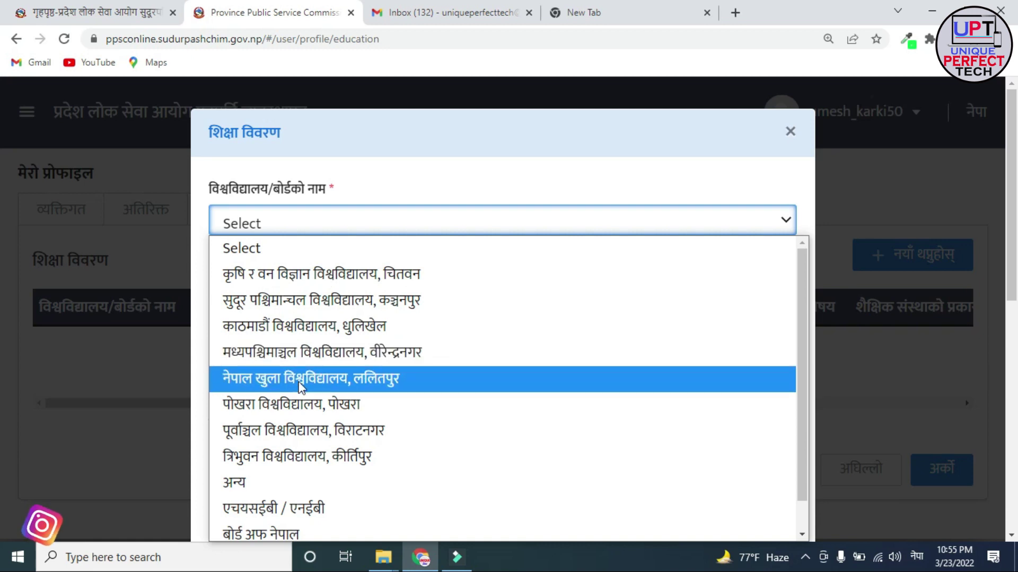
{"action": "scroll", "coordinate": [296, 427], "scroll_direction": "down", "scroll_amount": 1}
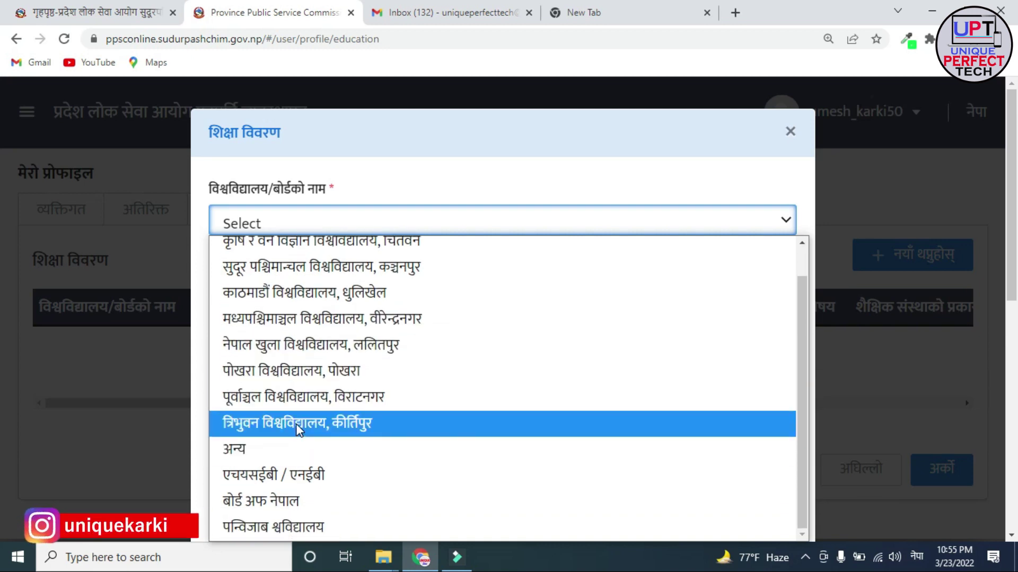
{"action": "left_click", "coordinate": [298, 428]}
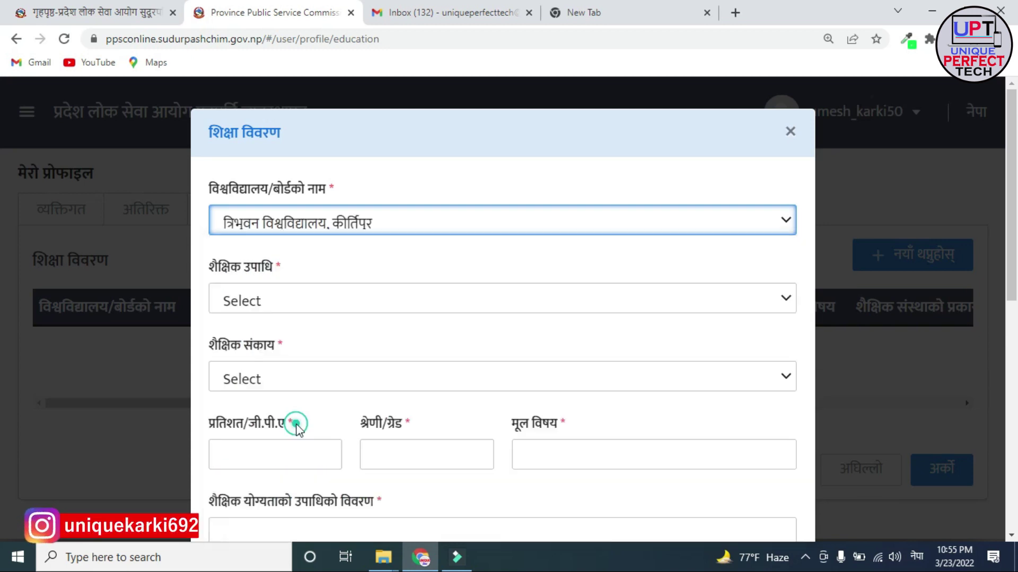
- Set the degree to स्नातक and the faculty to व्यवस्थापन संकाय
{"action": "left_click", "coordinate": [278, 299]}
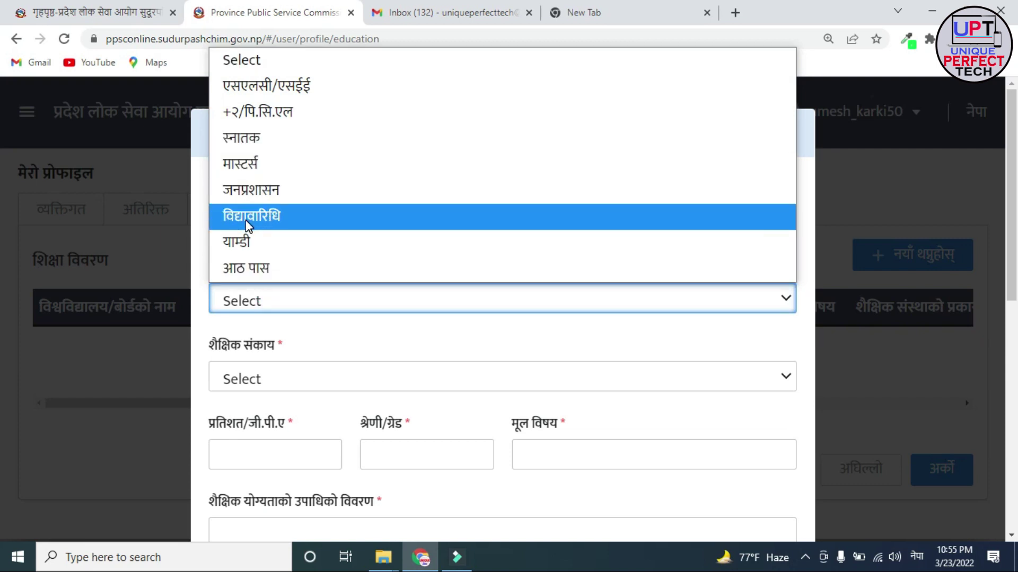
{"action": "left_click", "coordinate": [266, 154]}
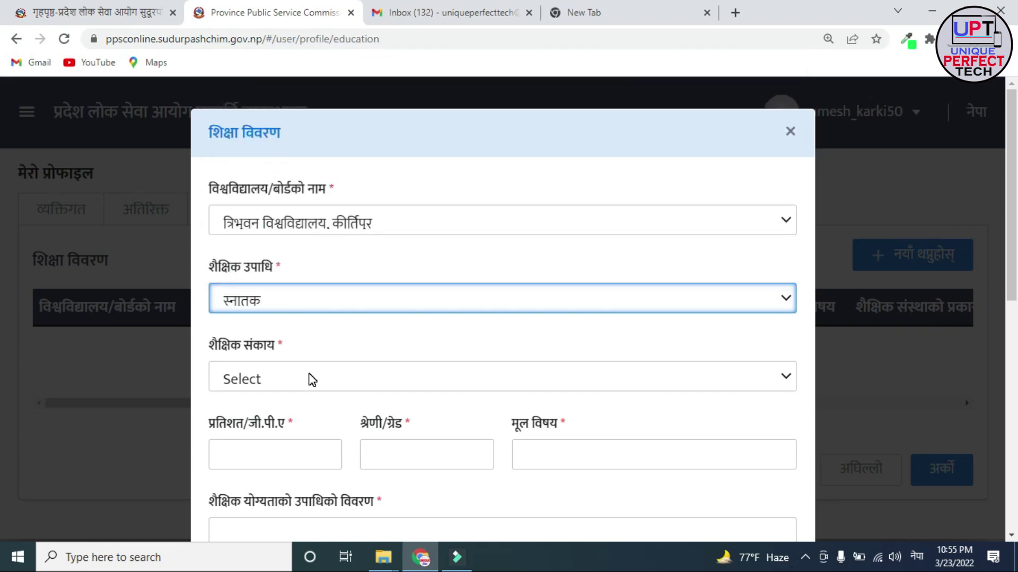
{"action": "left_click", "coordinate": [309, 378]}
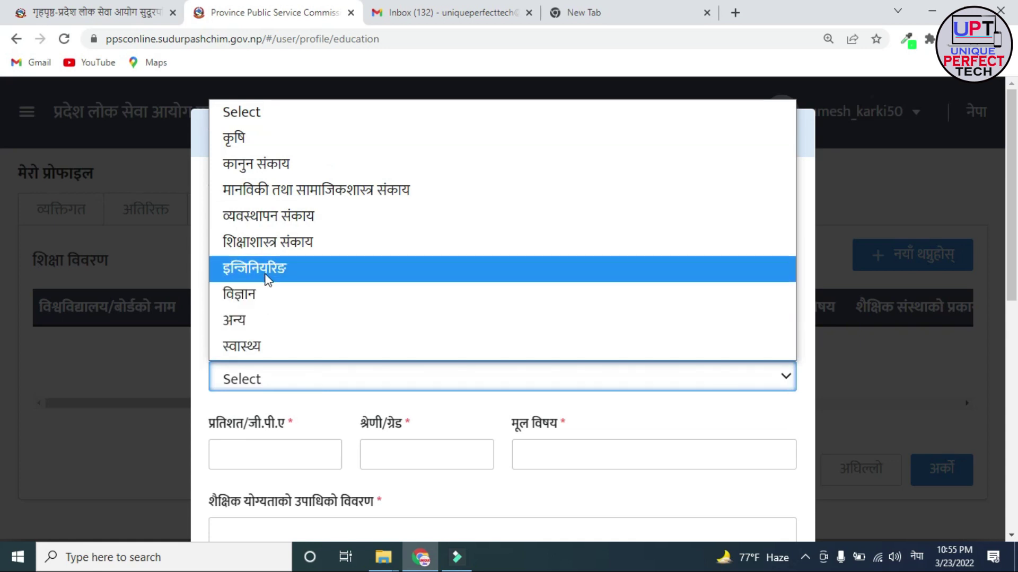
{"action": "left_click", "coordinate": [300, 222]}
{"action": "scroll", "coordinate": [368, 428], "scroll_direction": "down", "scroll_amount": 3}
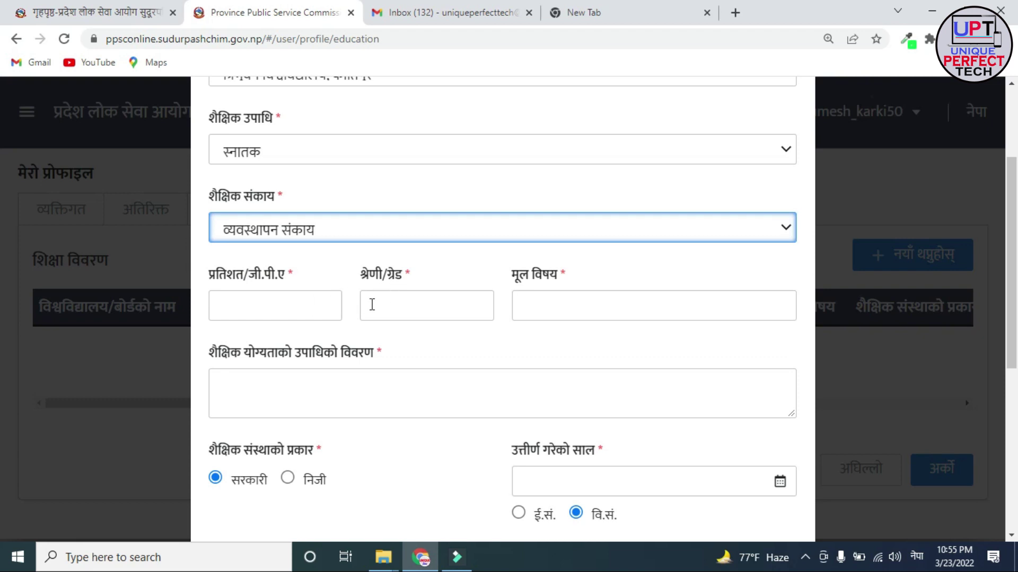
- Enter 55 percent, grade b, main subject Account and qualification BBS
{"action": "mouse_move", "coordinate": [274, 305]}
{"action": "left_click", "coordinate": [277, 302]}
{"action": "type", "text": "55"}
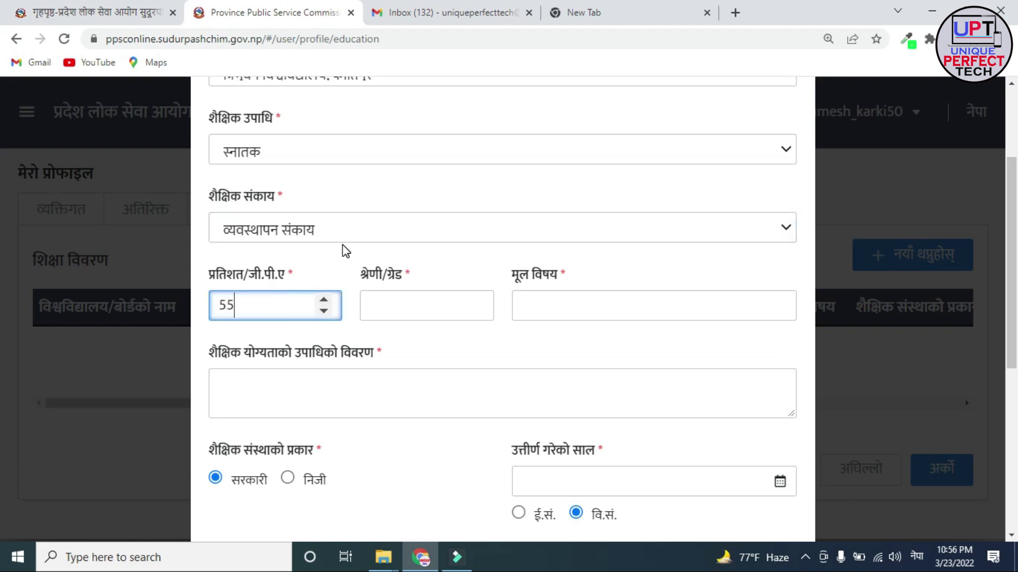
{"action": "left_click", "coordinate": [441, 304]}
{"action": "left_click", "coordinate": [536, 302]}
{"action": "left_click", "coordinate": [426, 305]}
{"action": "type", "text": "b"}
{"action": "left_click", "coordinate": [561, 298]}
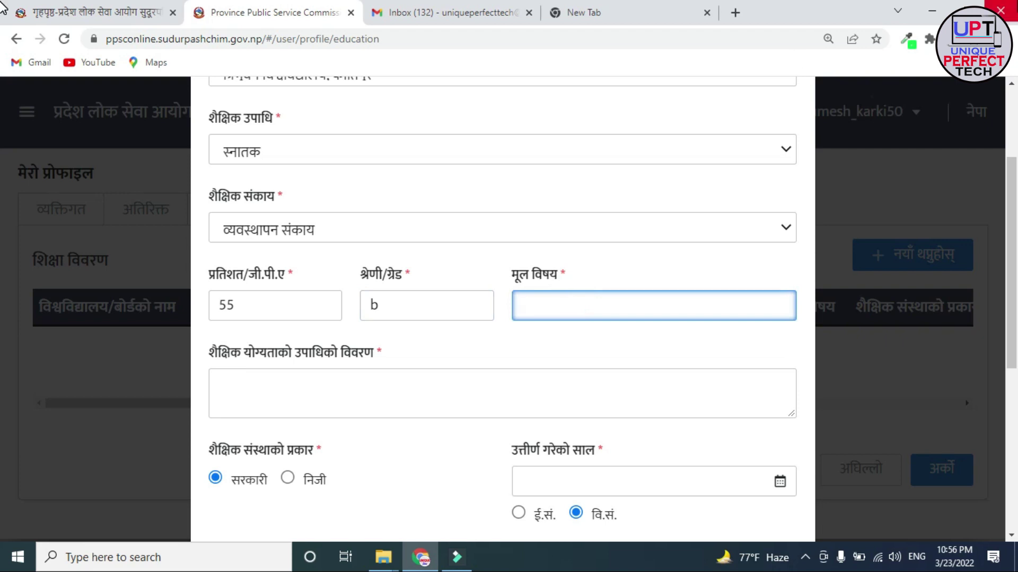
{"action": "type", "text": "Account"}
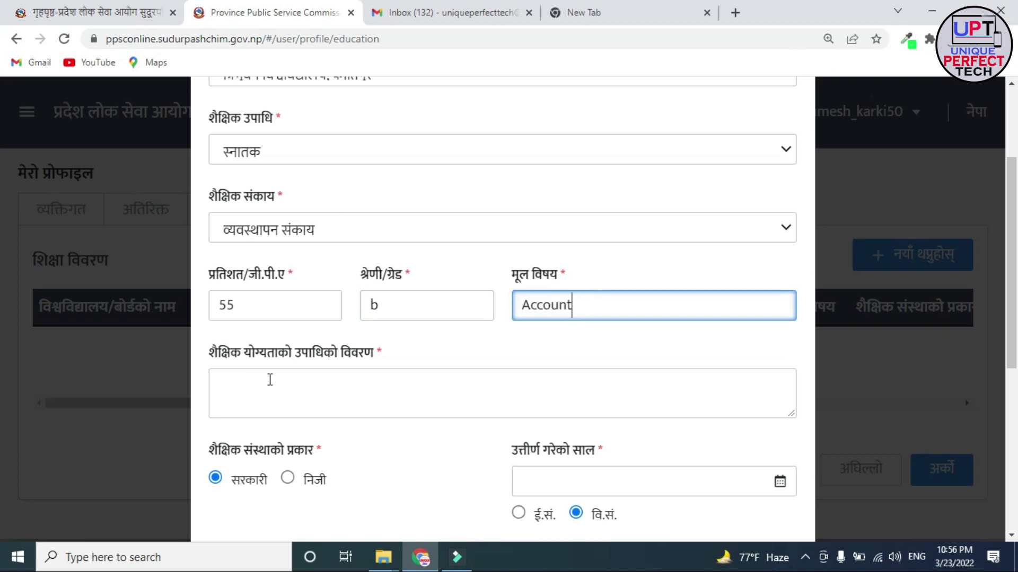
{"action": "scroll", "coordinate": [371, 387], "scroll_direction": "down", "scroll_amount": 2}
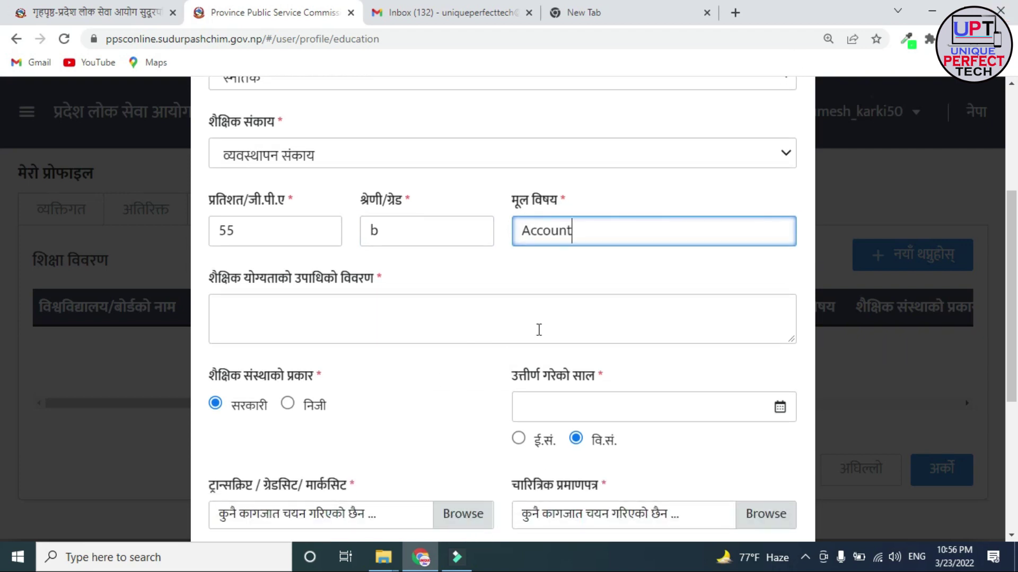
{"action": "left_click", "coordinate": [568, 324]}
{"action": "type", "text": "BB"}
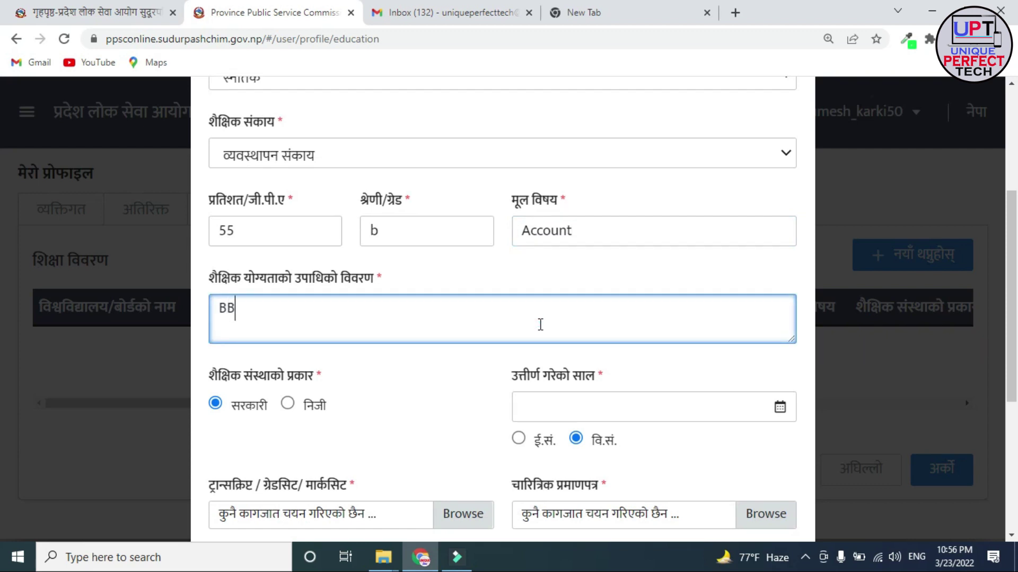
{"action": "type", "text": "S"}
- Set the passing date to 2072-12-05 in the date picker
{"action": "left_click", "coordinate": [601, 413]}
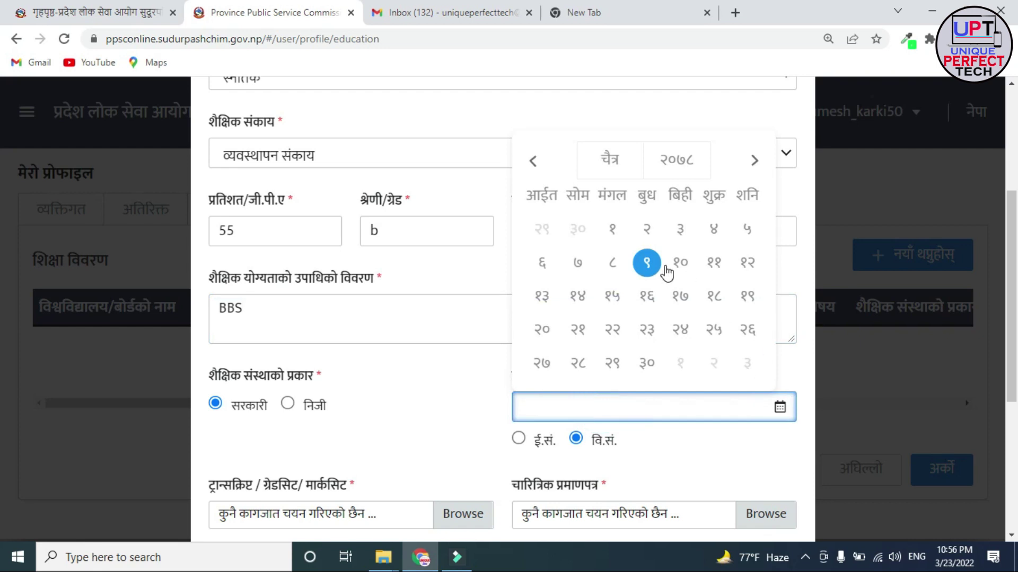
{"action": "left_click", "coordinate": [698, 159]}
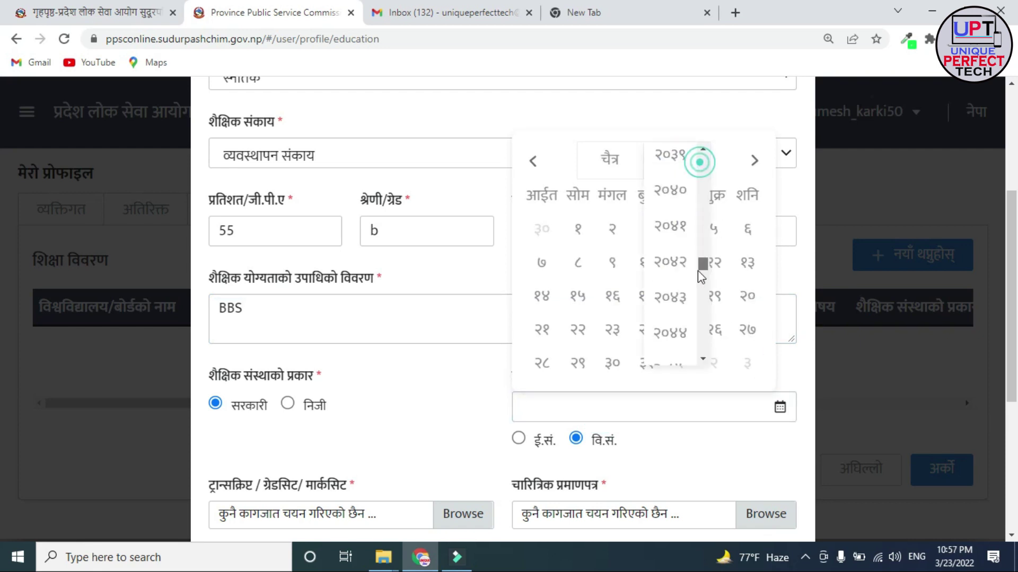
{"action": "left_click", "coordinate": [706, 227]}
{"action": "scroll", "coordinate": [595, 435], "scroll_direction": "down", "scroll_amount": 2}
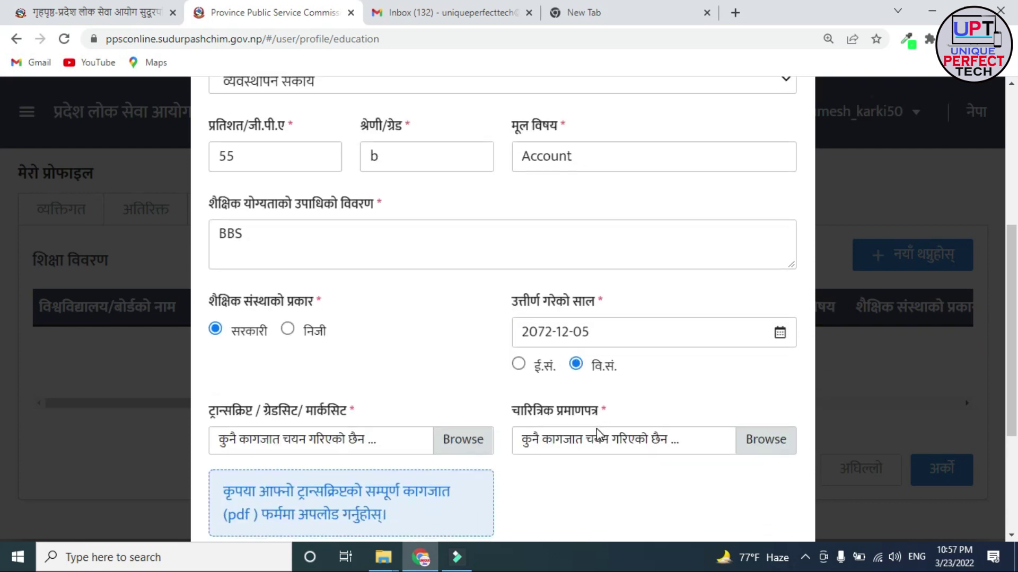
{"action": "scroll", "coordinate": [488, 436], "scroll_direction": "down", "scroll_amount": 1}
{"action": "scroll", "coordinate": [328, 355], "scroll_direction": "down", "scroll_amount": 1}
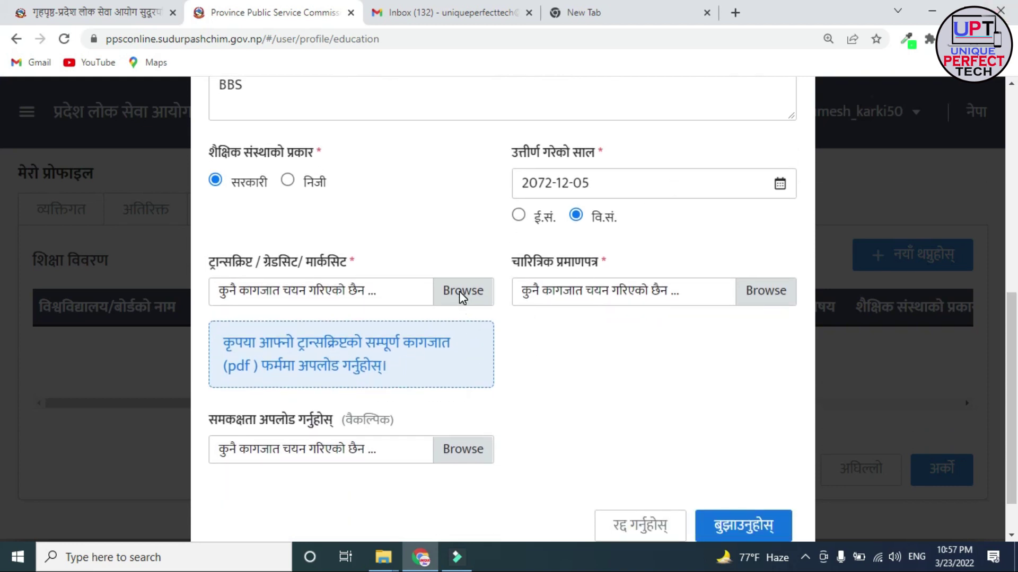
- Attach the slc marksheeet PDF from the status folder as the transcript
{"action": "left_click", "coordinate": [459, 293]}
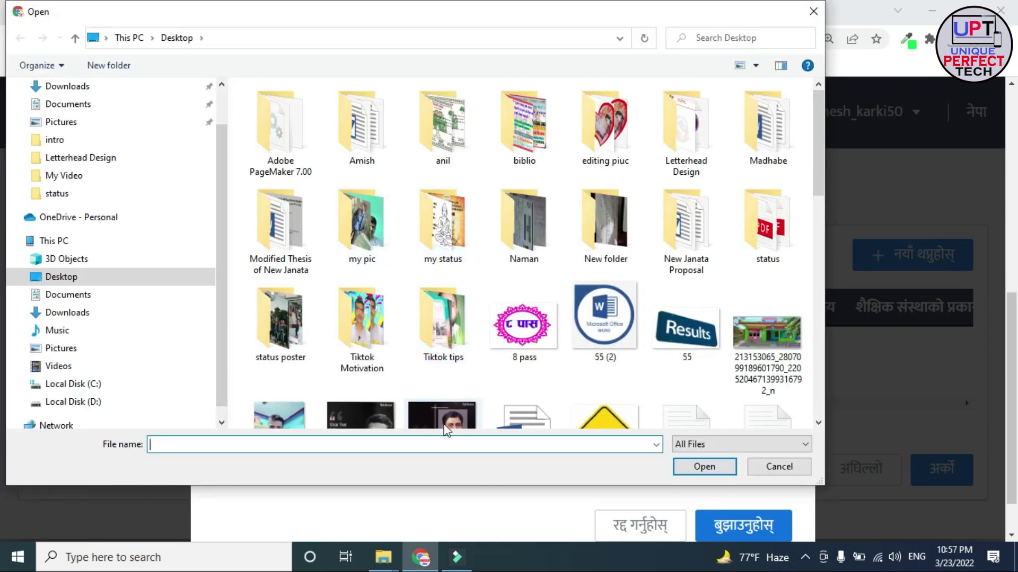
{"action": "left_click_drag", "start_coordinate": [818, 158], "coordinate": [816, 177]}
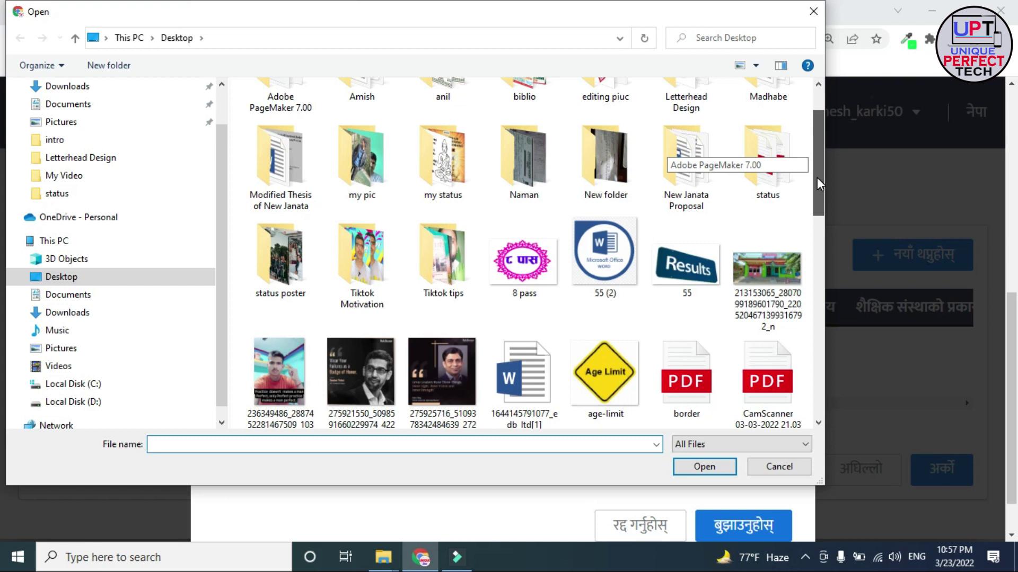
{"action": "double_click", "coordinate": [768, 159]}
{"action": "left_click", "coordinate": [280, 366]}
{"action": "left_click", "coordinate": [705, 466]}
{"action": "scroll", "coordinate": [433, 391], "scroll_direction": "down", "scroll_amount": 1}
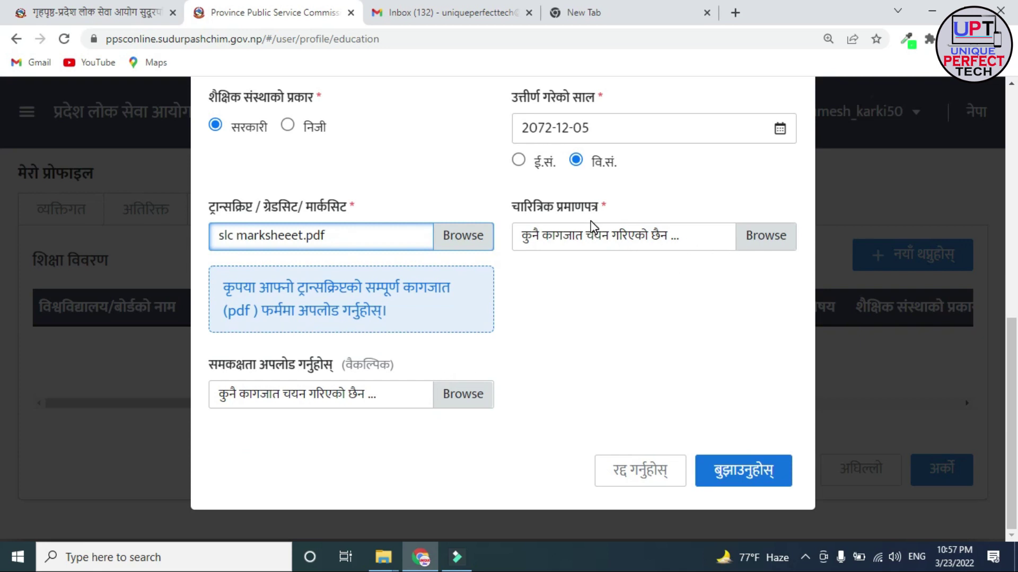
- Attach the Slc Certificate as the character certificate and save the education entry
{"action": "left_click", "coordinate": [758, 237]}
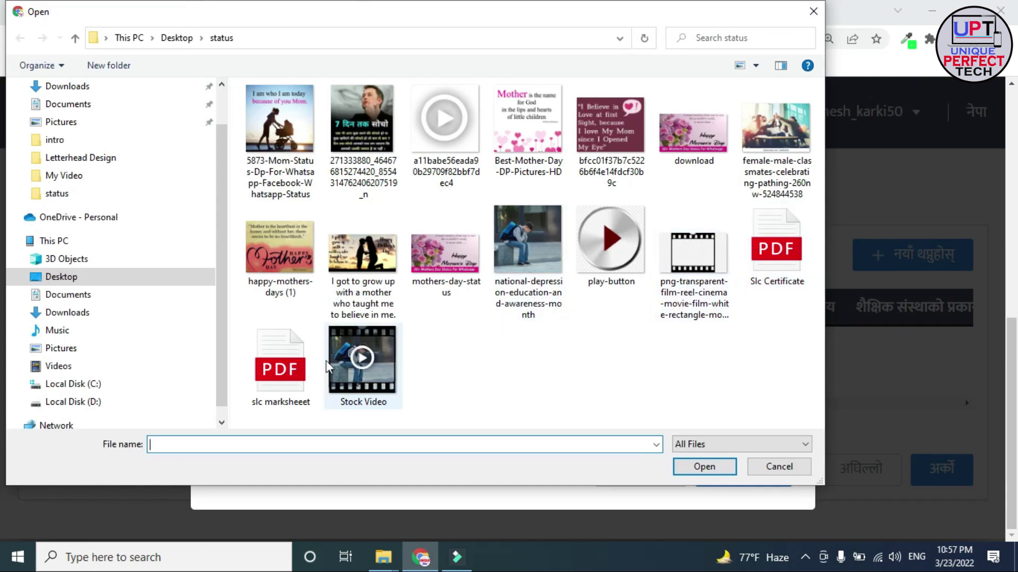
{"action": "left_click", "coordinate": [776, 254]}
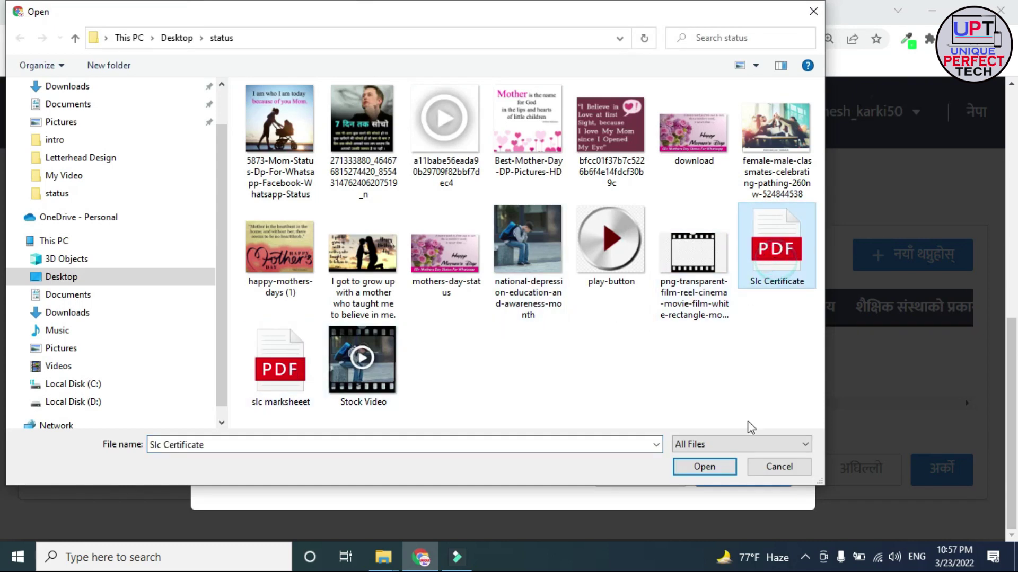
{"action": "left_click", "coordinate": [705, 473]}
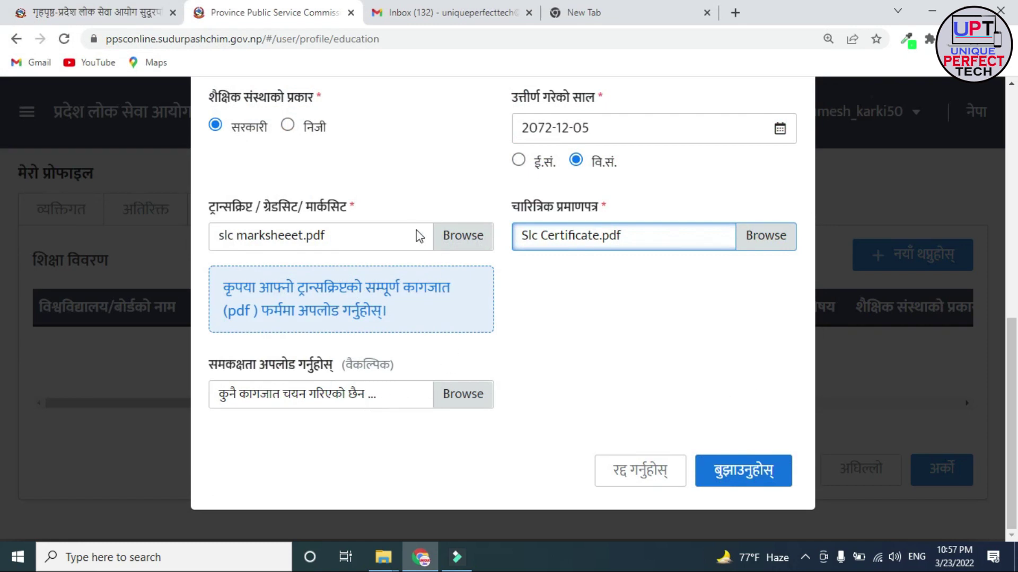
{"action": "scroll", "coordinate": [366, 223], "scroll_direction": "up", "scroll_amount": 1}
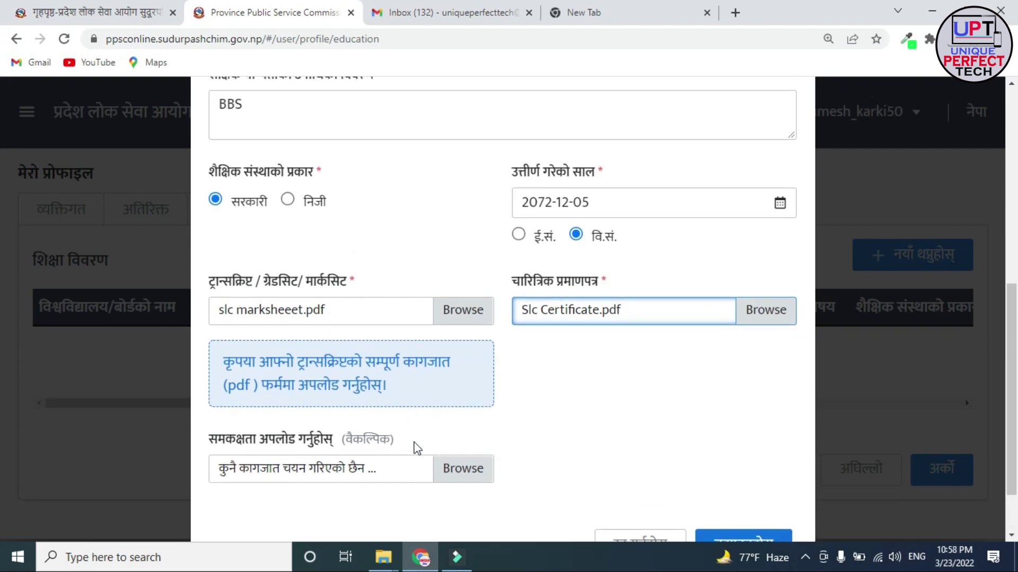
{"action": "scroll", "coordinate": [434, 487], "scroll_direction": "down", "scroll_amount": 1}
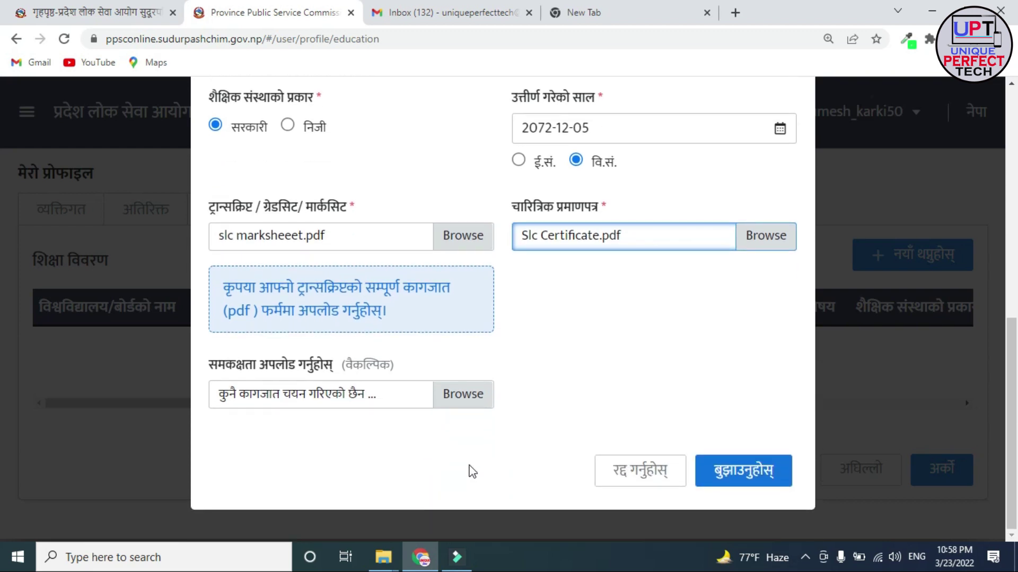
{"action": "left_click", "coordinate": [752, 469]}
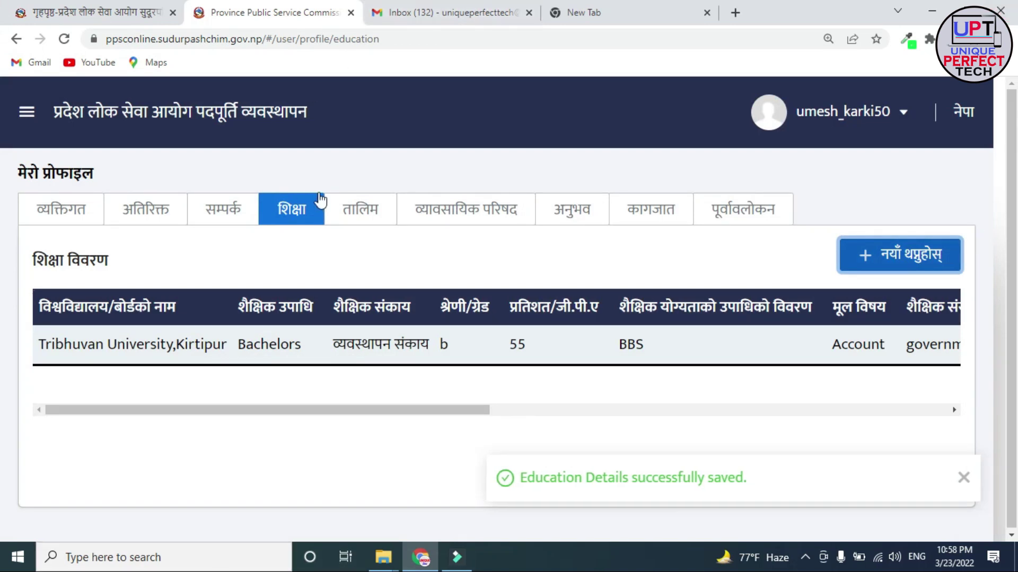
- Open and cancel a new training record, then view the professional council section
{"action": "left_click", "coordinate": [355, 209]}
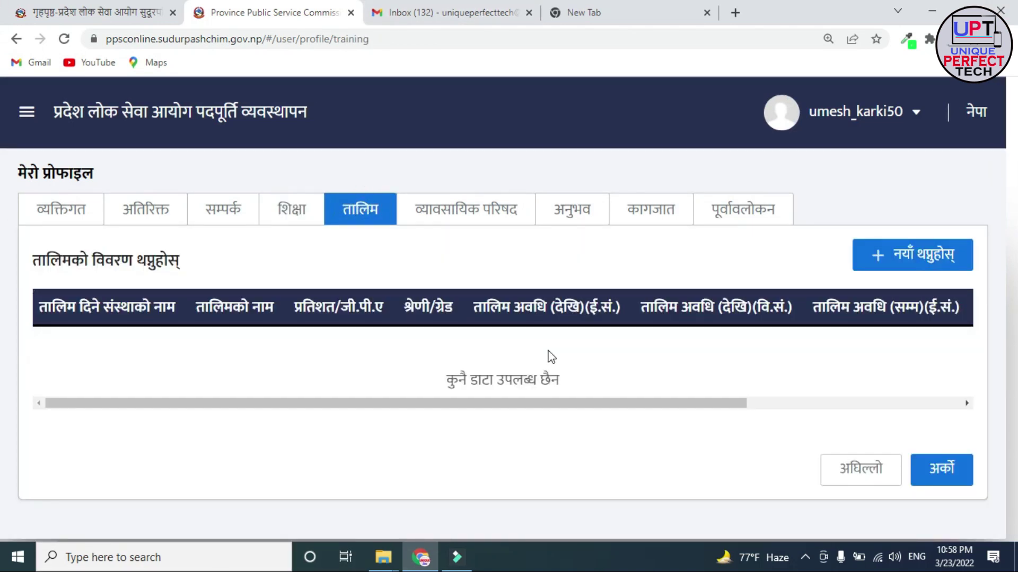
{"action": "left_click", "coordinate": [880, 247]}
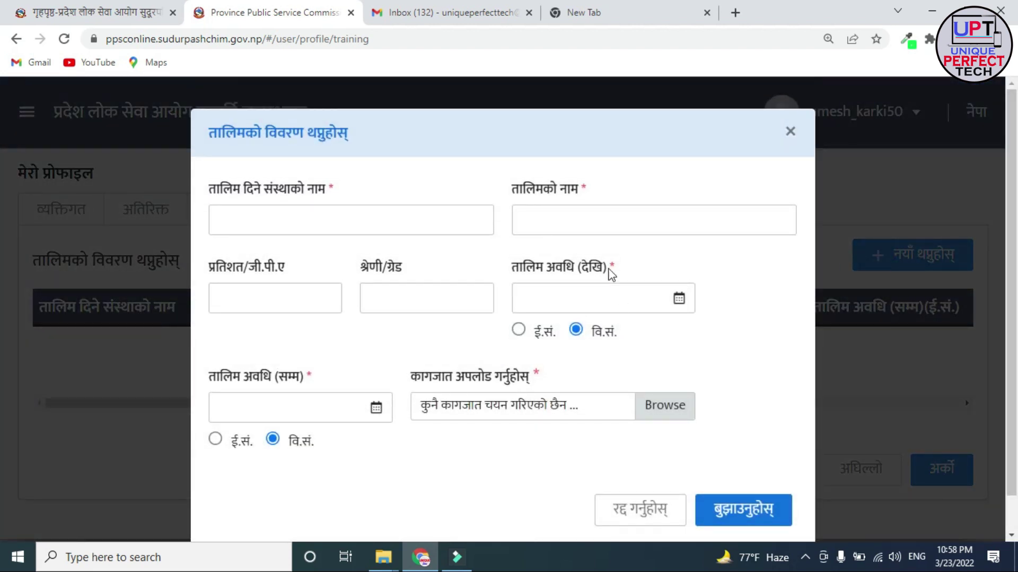
{"action": "left_click", "coordinate": [789, 132]}
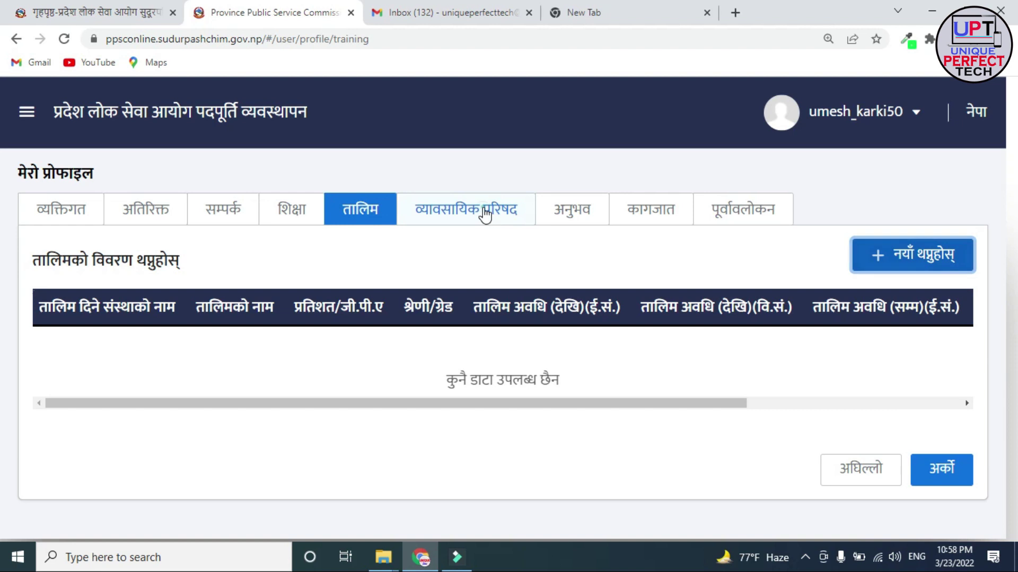
{"action": "left_click", "coordinate": [483, 215]}
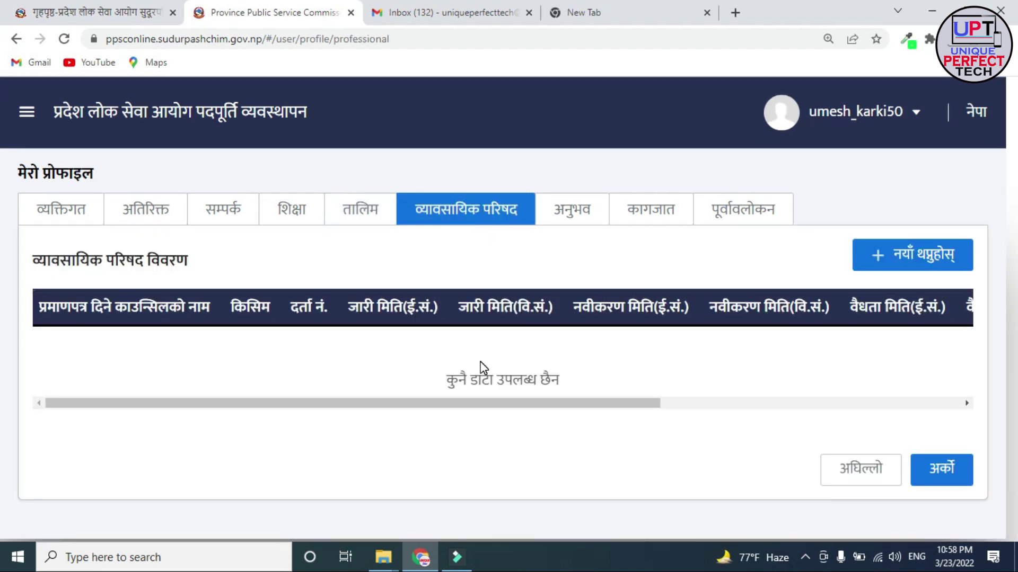
- Open and cancel a new experience entry, then go to the documents page
{"action": "left_click", "coordinate": [573, 210]}
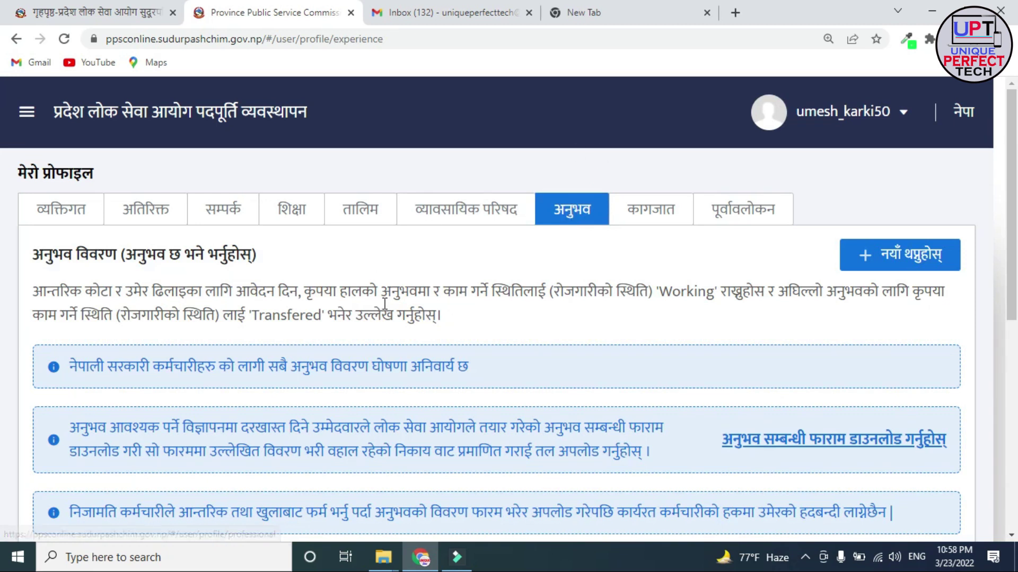
{"action": "scroll", "coordinate": [385, 310], "scroll_direction": "down", "scroll_amount": 3}
{"action": "scroll", "coordinate": [586, 298], "scroll_direction": "up", "scroll_amount": 3}
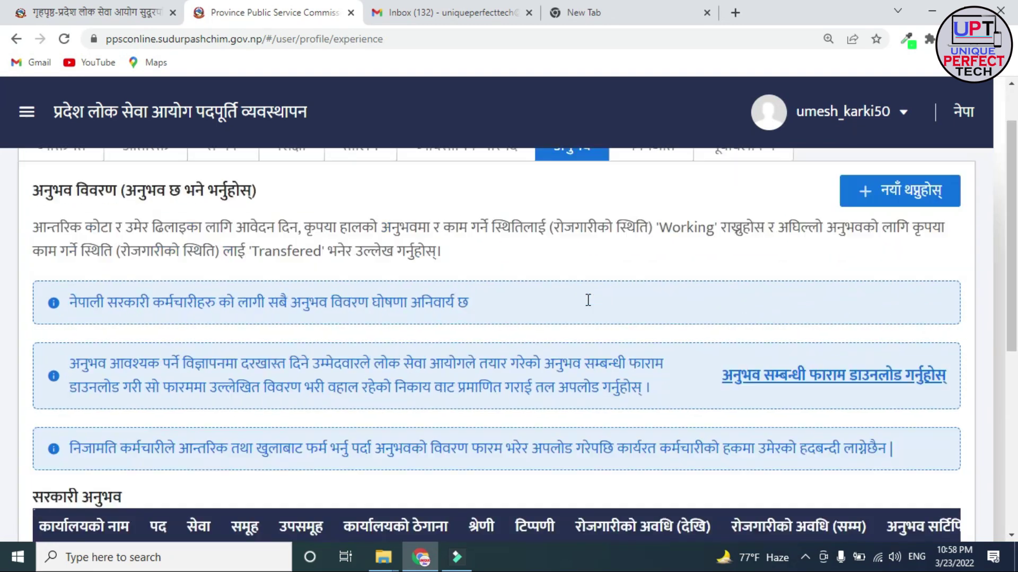
{"action": "left_click", "coordinate": [859, 258]}
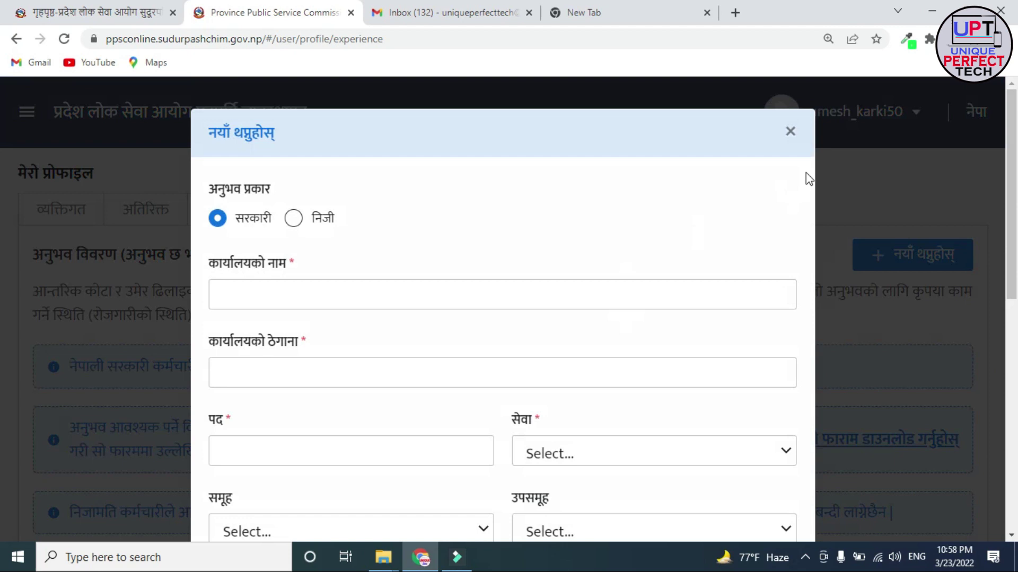
{"action": "left_click", "coordinate": [790, 131]}
{"action": "left_click", "coordinate": [644, 212]}
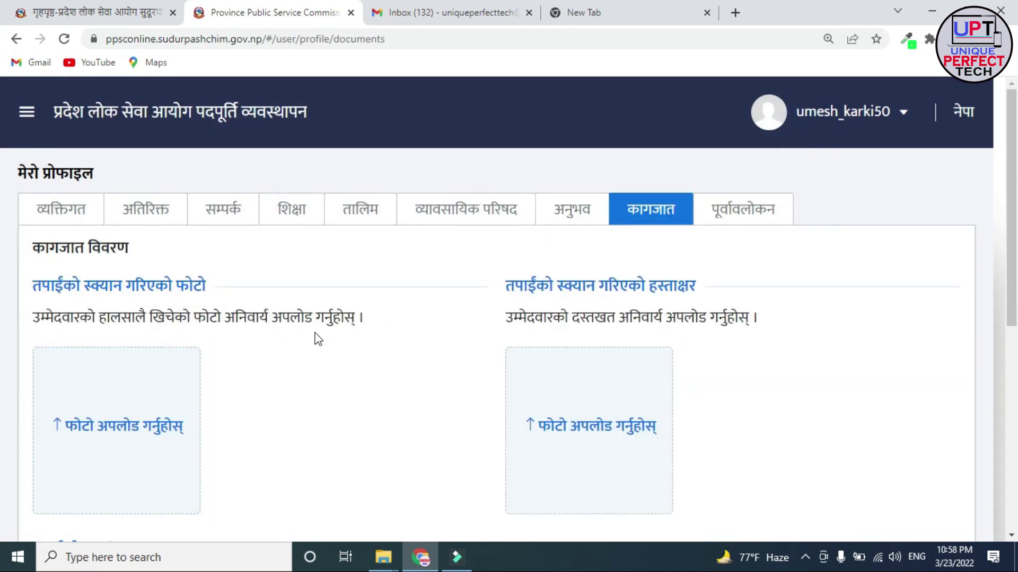
- Upload the applicant's photo and the national-depression image as the signature
{"action": "left_click", "coordinate": [119, 422]}
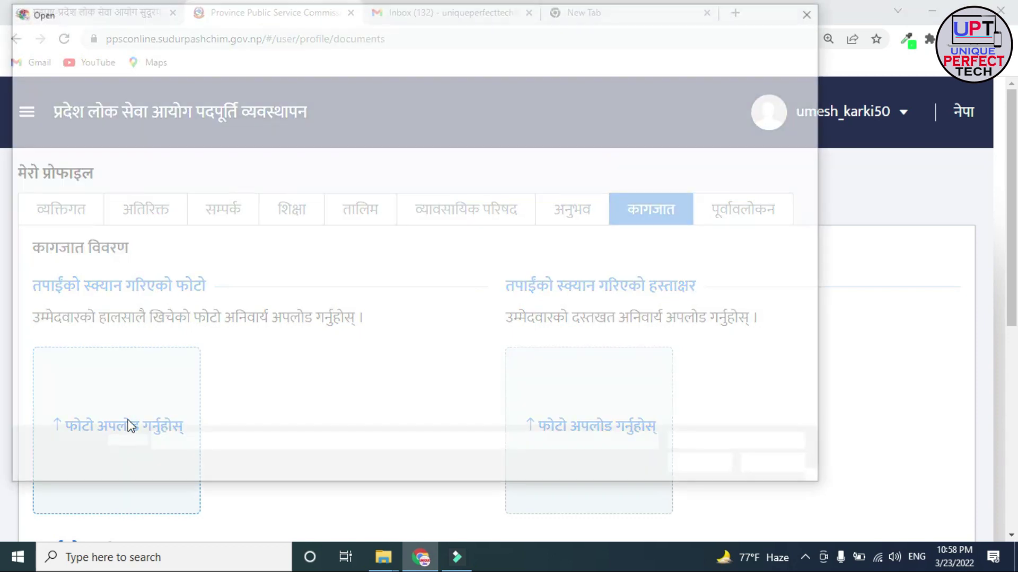
{"action": "left_click", "coordinate": [384, 139]}
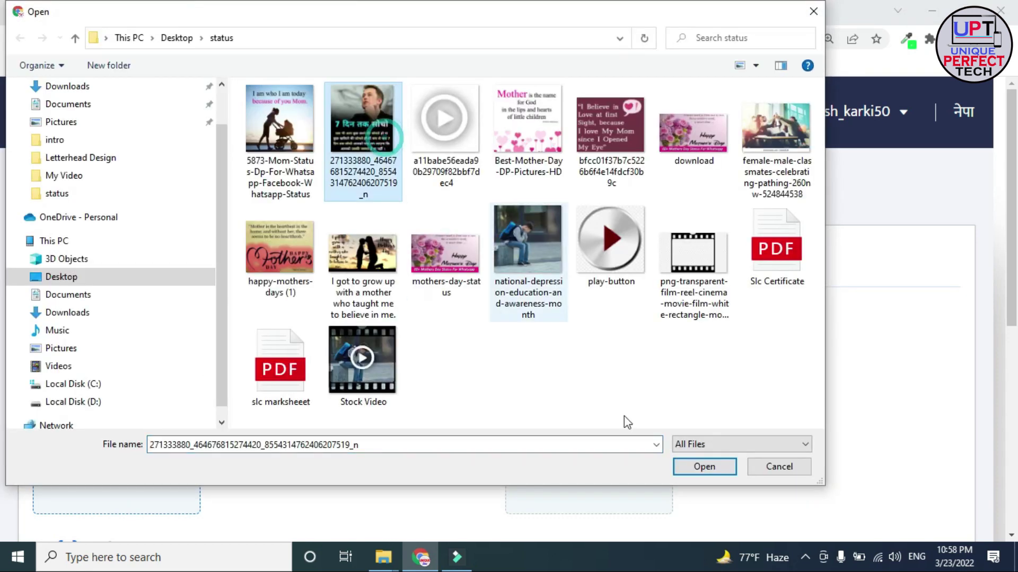
{"action": "left_click", "coordinate": [687, 468]}
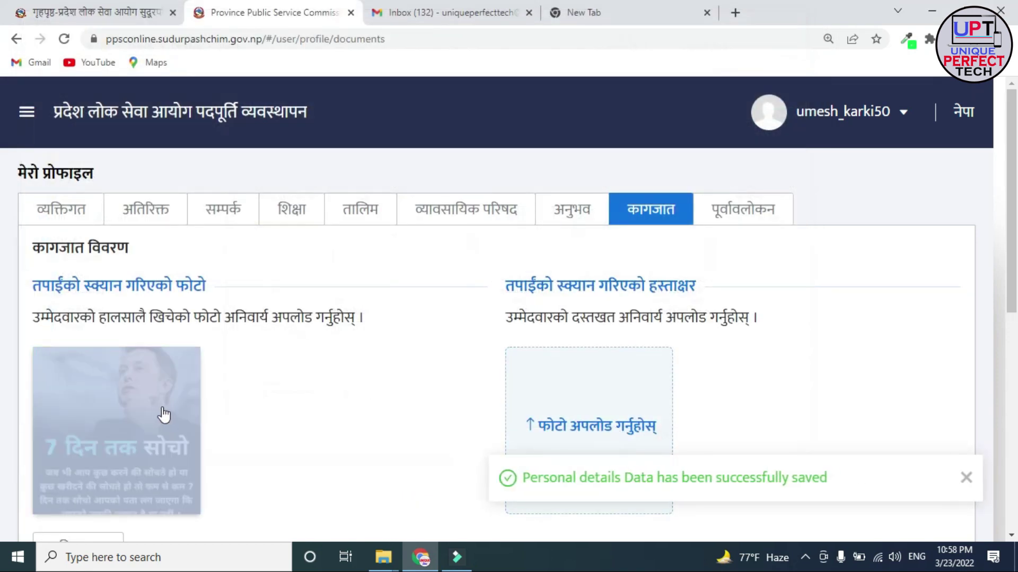
{"action": "scroll", "coordinate": [161, 414], "scroll_direction": "down", "scroll_amount": 2}
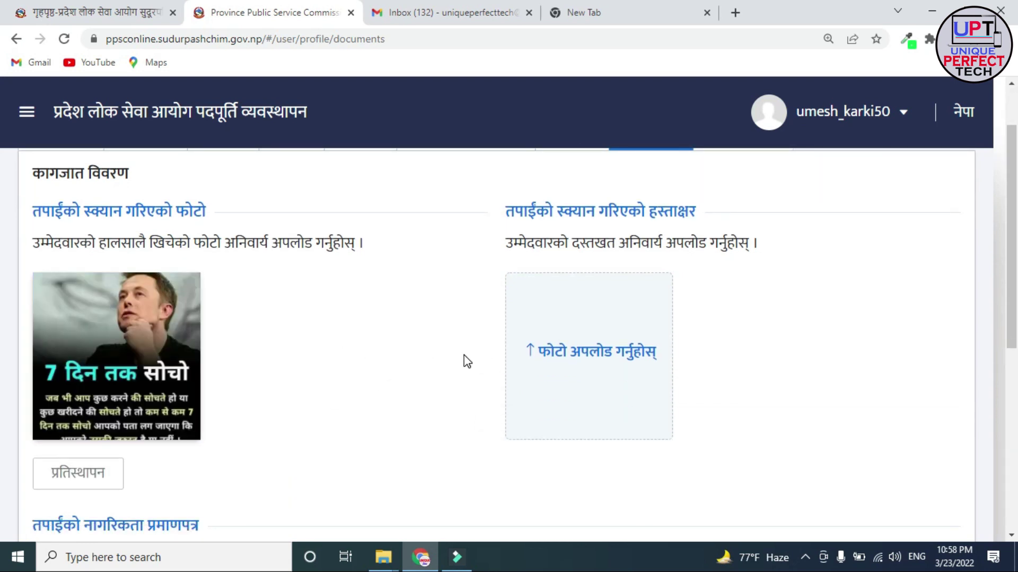
{"action": "left_click", "coordinate": [579, 354]}
{"action": "left_click", "coordinate": [545, 277]}
{"action": "left_click", "coordinate": [693, 466]}
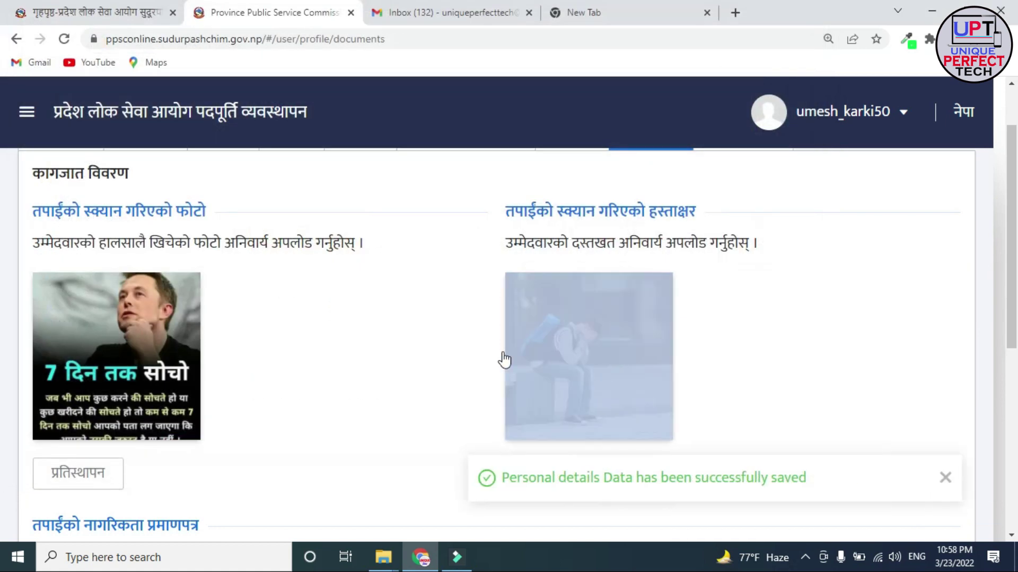
{"action": "scroll", "coordinate": [502, 359], "scroll_direction": "down", "scroll_amount": 3}
{"action": "scroll", "coordinate": [427, 352], "scroll_direction": "down", "scroll_amount": 2}
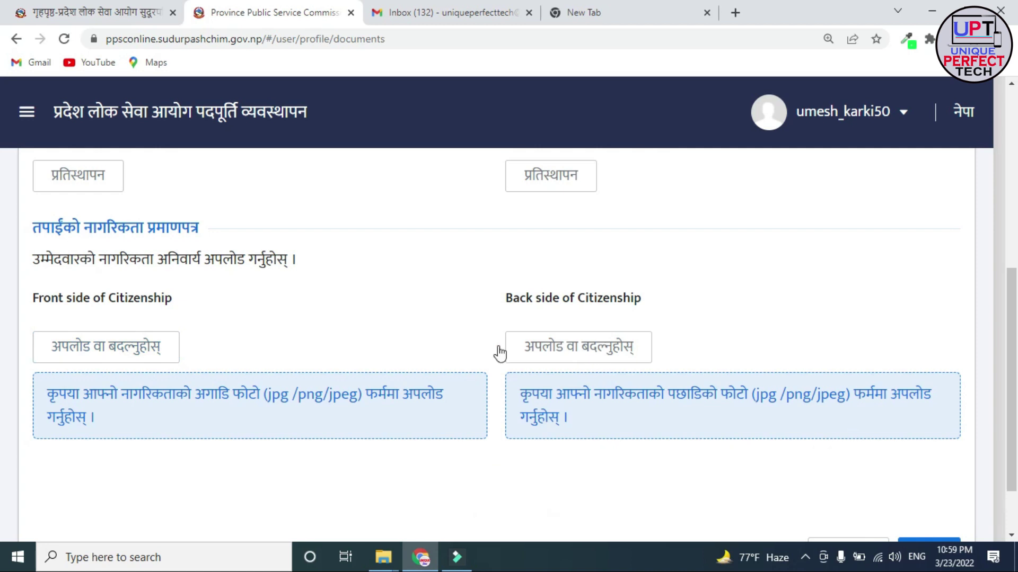
- Upload happy-mothers-days (1) and Best-Mother-Day-DP-Pictures-HD as citizenship front and back, then continue
{"action": "left_click", "coordinate": [133, 354]}
{"action": "left_click", "coordinate": [280, 252]}
{"action": "left_click", "coordinate": [705, 467]}
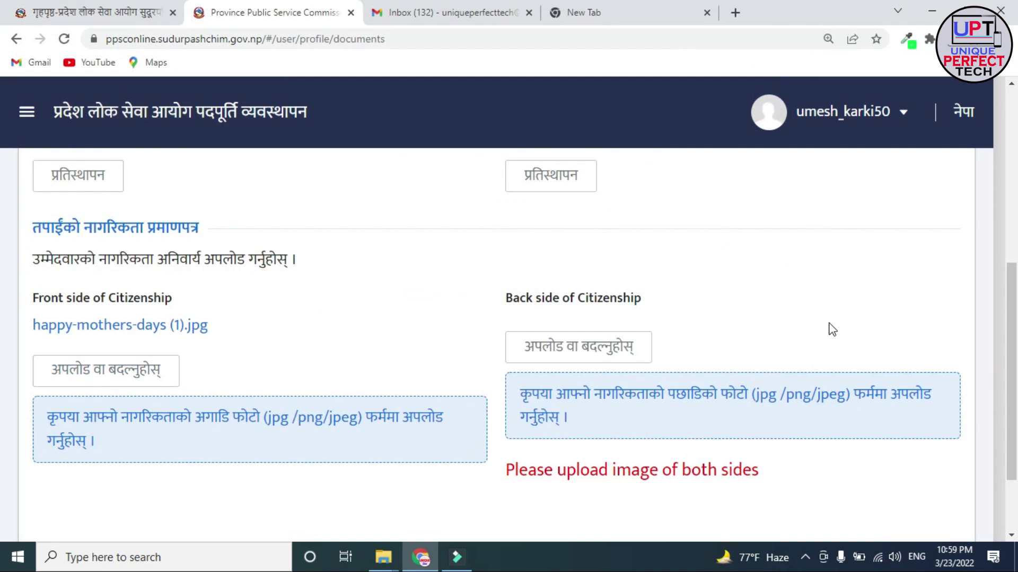
{"action": "left_click", "coordinate": [598, 349]}
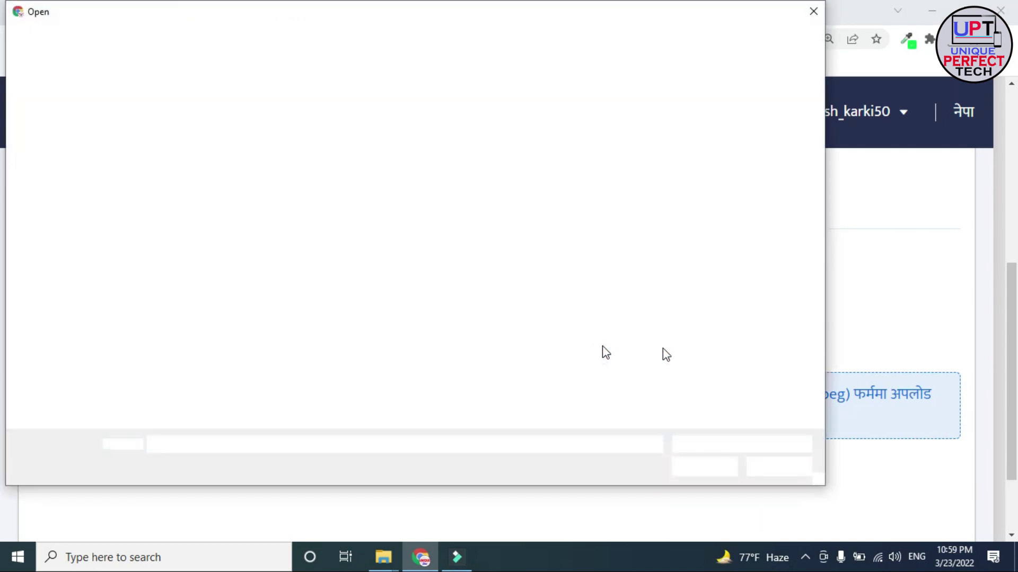
{"action": "left_click", "coordinate": [501, 139]}
{"action": "double_click", "coordinate": [528, 153]}
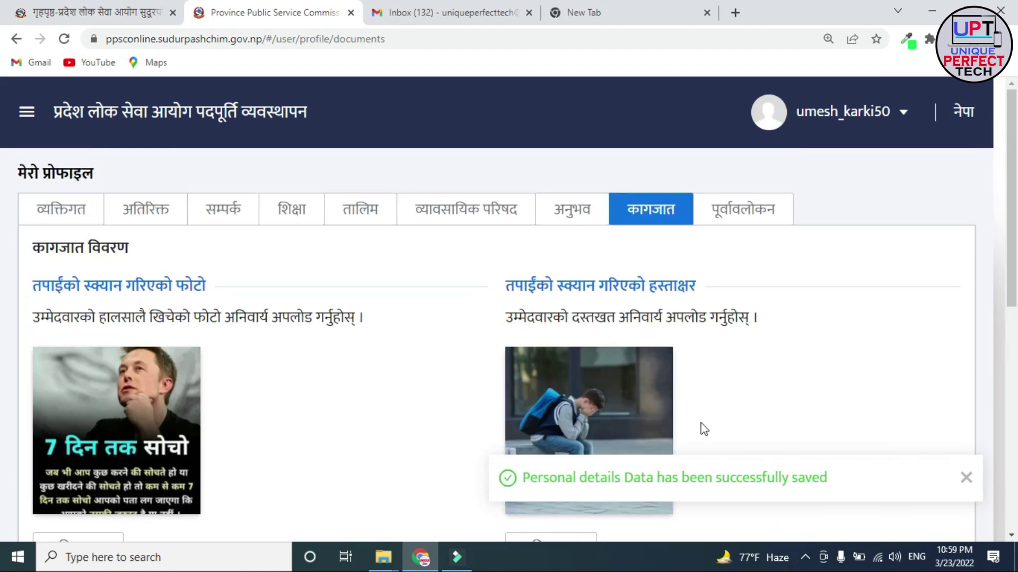
{"action": "scroll", "coordinate": [703, 427], "scroll_direction": "down", "scroll_amount": 6}
{"action": "scroll", "coordinate": [708, 427], "scroll_direction": "down", "scroll_amount": 3}
{"action": "left_click", "coordinate": [935, 473]}
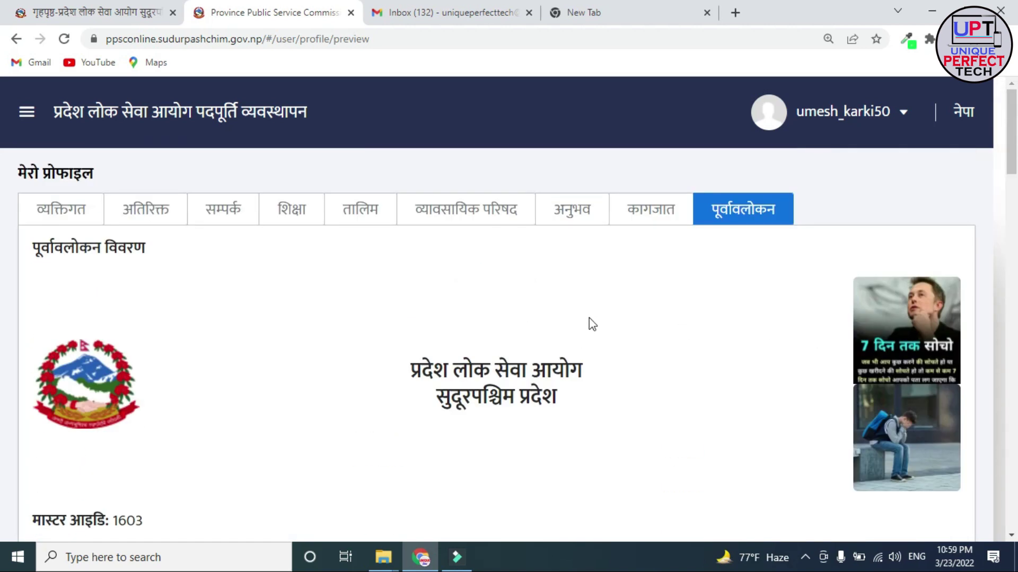
- Scroll through the profile preview's names, family, education and address details, then back up
{"action": "scroll", "coordinate": [612, 322], "scroll_direction": "down", "scroll_amount": 4}
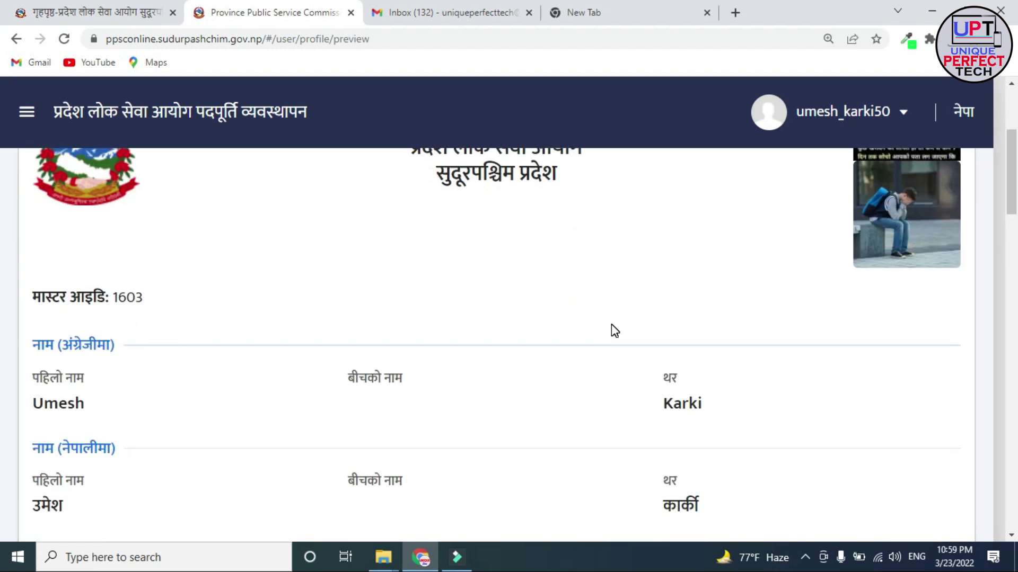
{"action": "scroll", "coordinate": [613, 330], "scroll_direction": "down", "scroll_amount": 4}
{"action": "scroll", "coordinate": [614, 329], "scroll_direction": "down", "scroll_amount": 4}
{"action": "scroll", "coordinate": [614, 330], "scroll_direction": "down", "scroll_amount": 4}
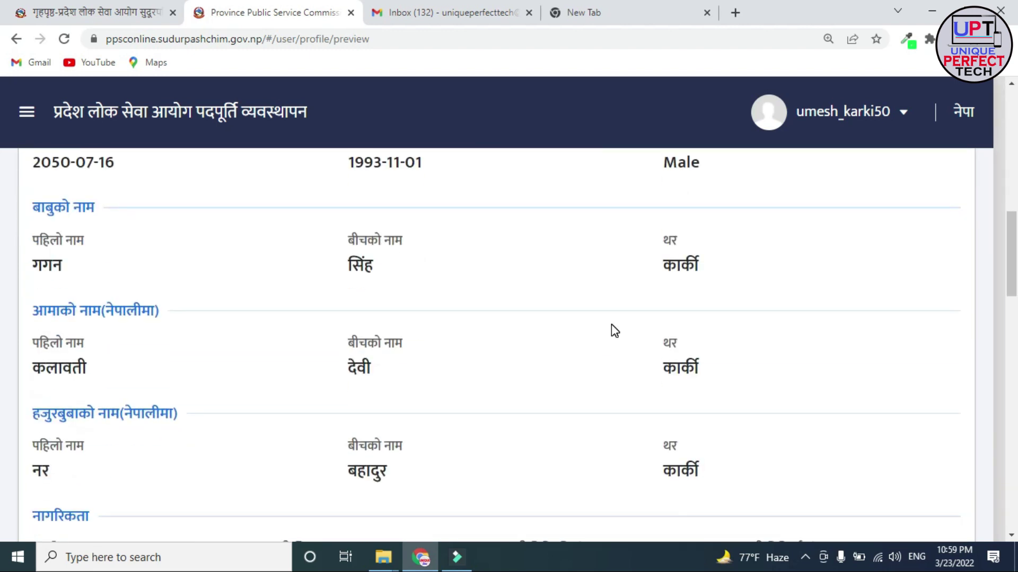
{"action": "scroll", "coordinate": [614, 329], "scroll_direction": "down", "scroll_amount": 4}
{"action": "scroll", "coordinate": [612, 325], "scroll_direction": "down", "scroll_amount": 3}
{"action": "scroll", "coordinate": [613, 326], "scroll_direction": "down", "scroll_amount": 3}
{"action": "scroll", "coordinate": [612, 325], "scroll_direction": "down", "scroll_amount": 5}
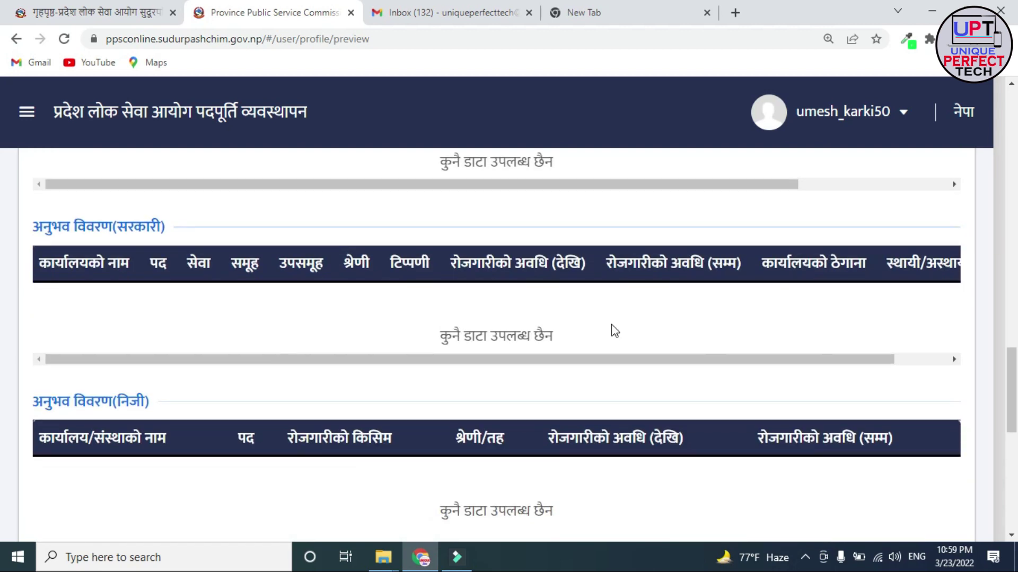
{"action": "scroll", "coordinate": [612, 326], "scroll_direction": "down", "scroll_amount": 5}
{"action": "scroll", "coordinate": [612, 325], "scroll_direction": "down", "scroll_amount": 4}
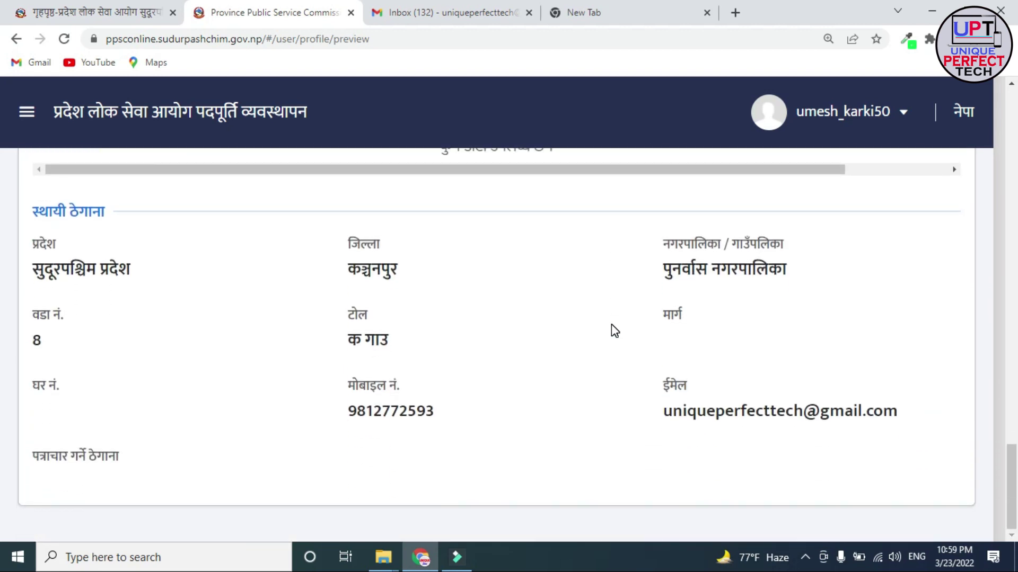
{"action": "scroll", "coordinate": [627, 326], "scroll_direction": "up", "scroll_amount": 8}
{"action": "scroll", "coordinate": [669, 334], "scroll_direction": "up", "scroll_amount": 20}
{"action": "scroll", "coordinate": [669, 334], "scroll_direction": "up", "scroll_amount": 6}
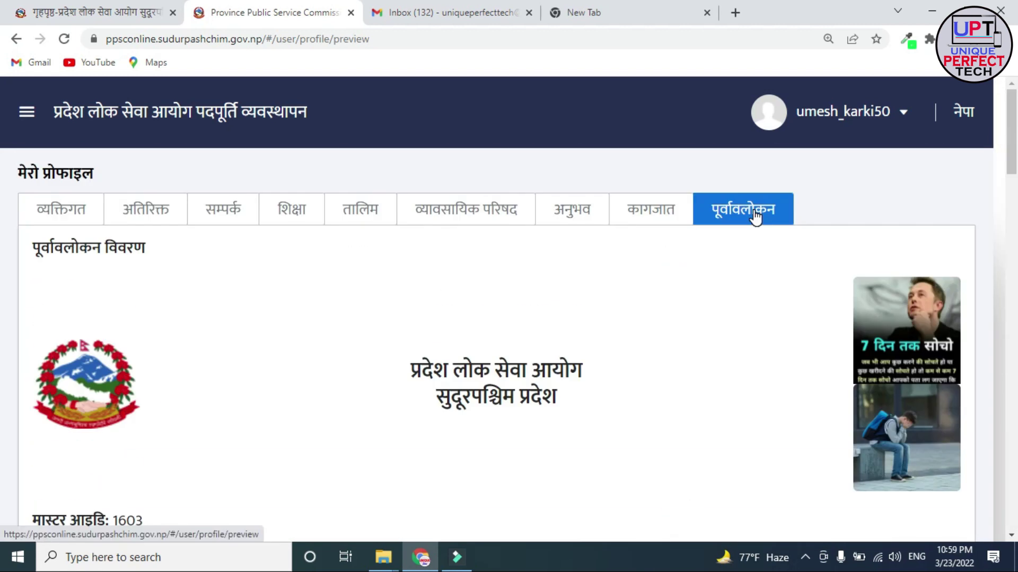
{"action": "scroll", "coordinate": [386, 495], "scroll_direction": "down", "scroll_amount": 4}
{"action": "scroll", "coordinate": [320, 425], "scroll_direction": "down", "scroll_amount": 10}
{"action": "scroll", "coordinate": [322, 425], "scroll_direction": "up", "scroll_amount": 11}
{"action": "scroll", "coordinate": [321, 426], "scroll_direction": "up", "scroll_amount": 3}
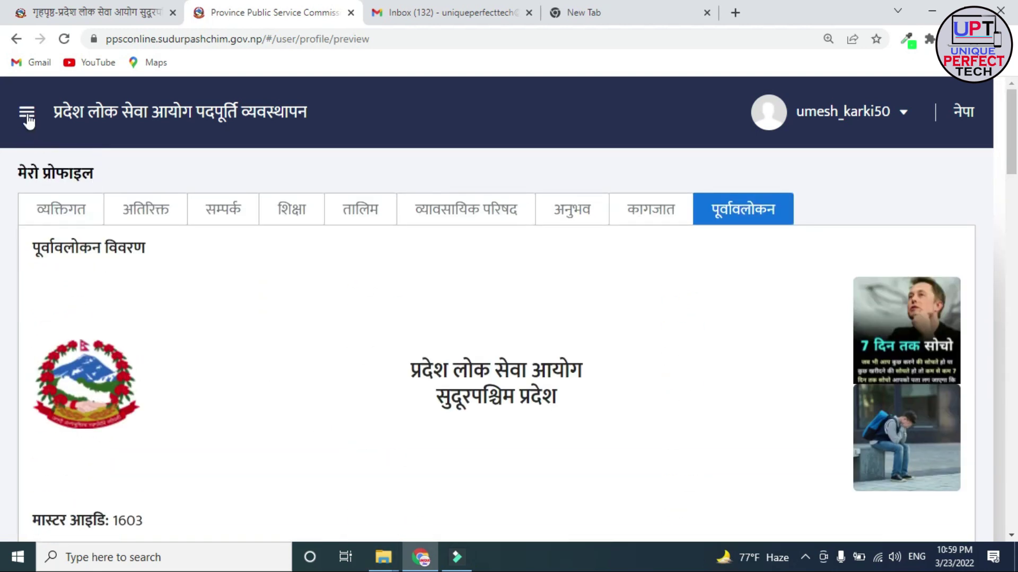
- Open the रिक्त पद vacancy list and scroll its table to the वनरक्षक 501-507/2078-79 posting
{"action": "left_click", "coordinate": [28, 114]}
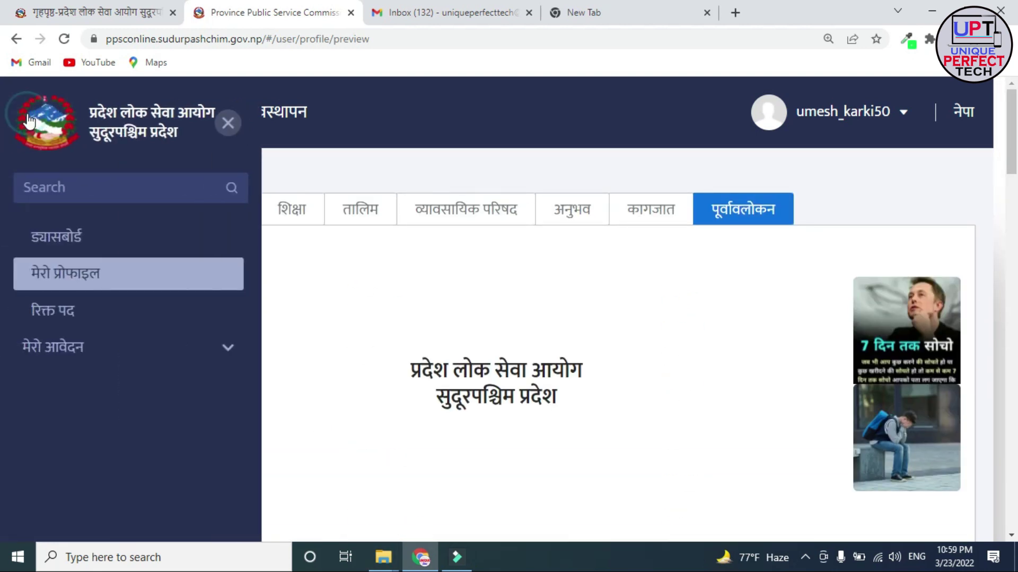
{"action": "left_click", "coordinate": [66, 319]}
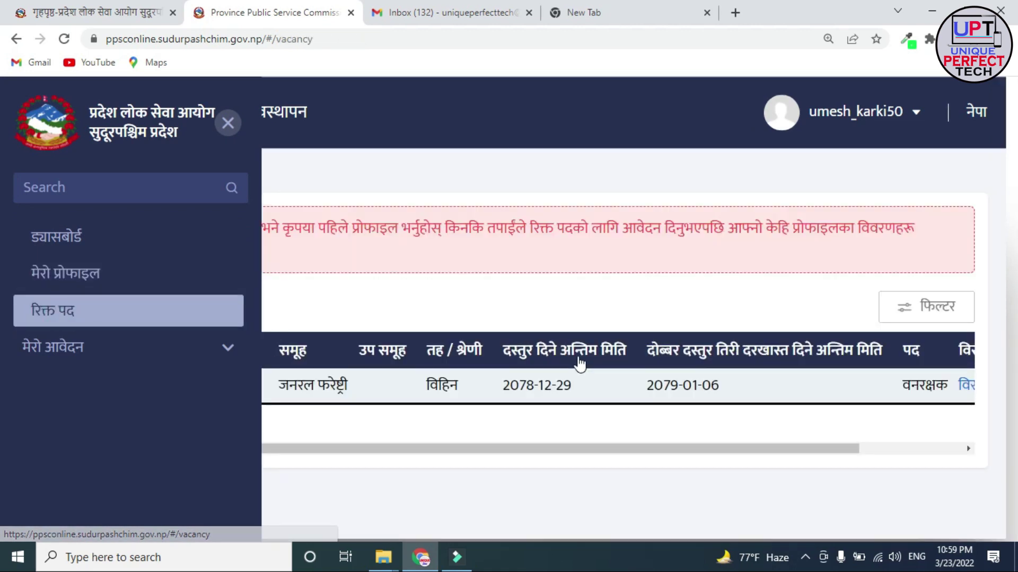
{"action": "left_click", "coordinate": [490, 291]}
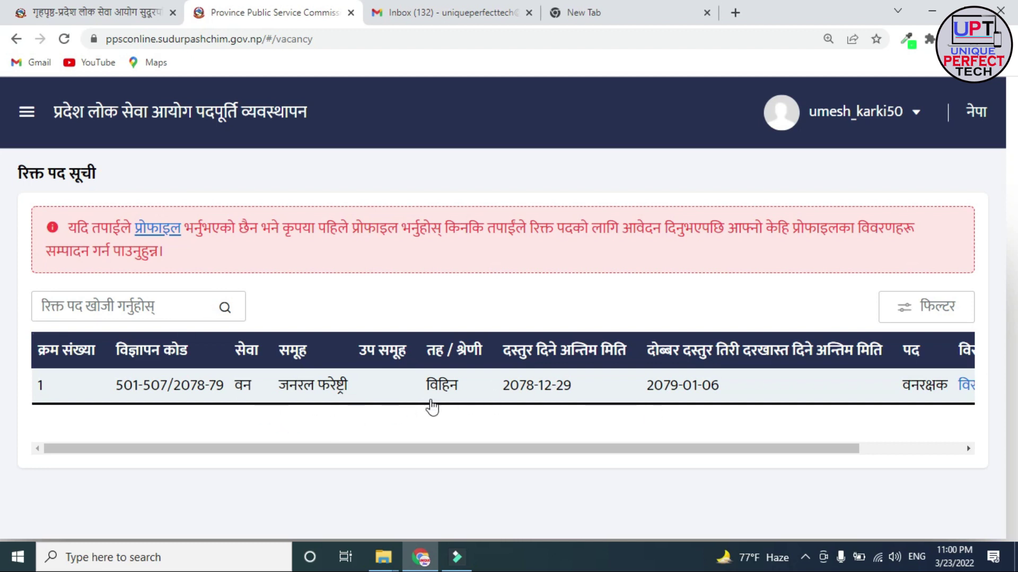
{"action": "left_click_drag", "start_coordinate": [296, 449], "coordinate": [479, 455]}
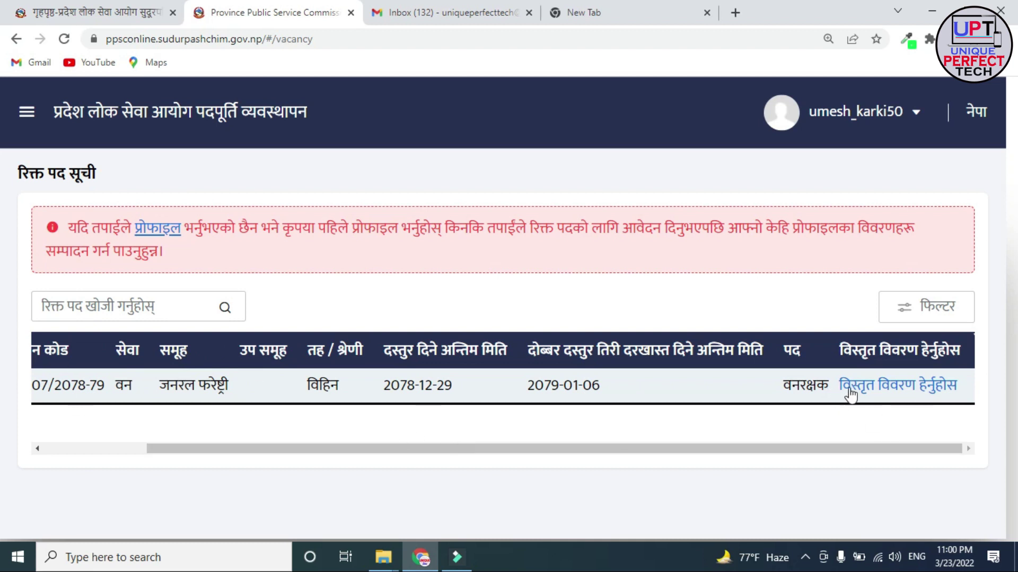
- Open the वनरक्षक vacancy details and tick the 501/2078-79 खुल्ला open-quota posting
{"action": "left_click", "coordinate": [897, 388]}
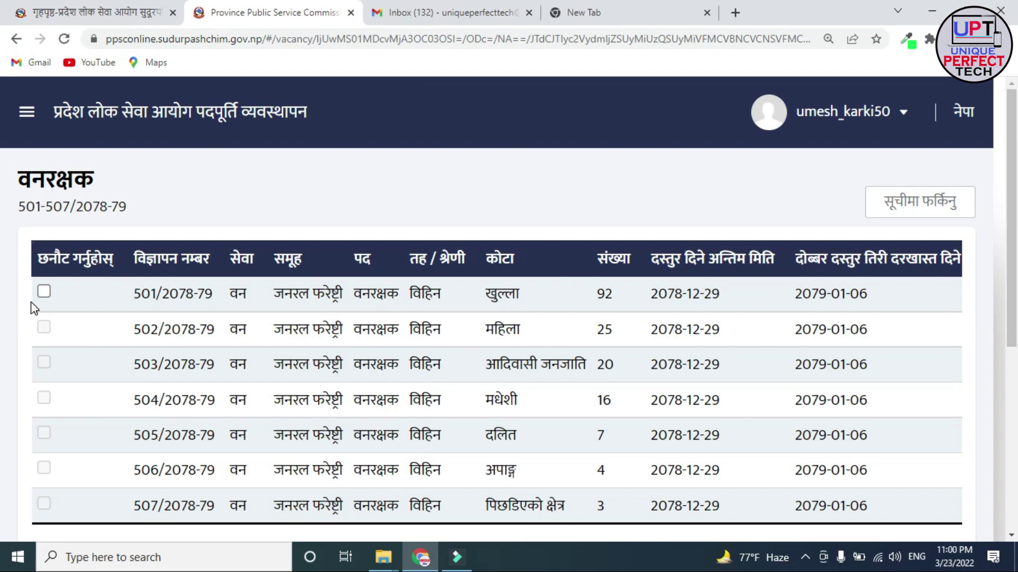
{"action": "left_click", "coordinate": [44, 291]}
{"action": "scroll", "coordinate": [539, 394], "scroll_direction": "down", "scroll_amount": 4}
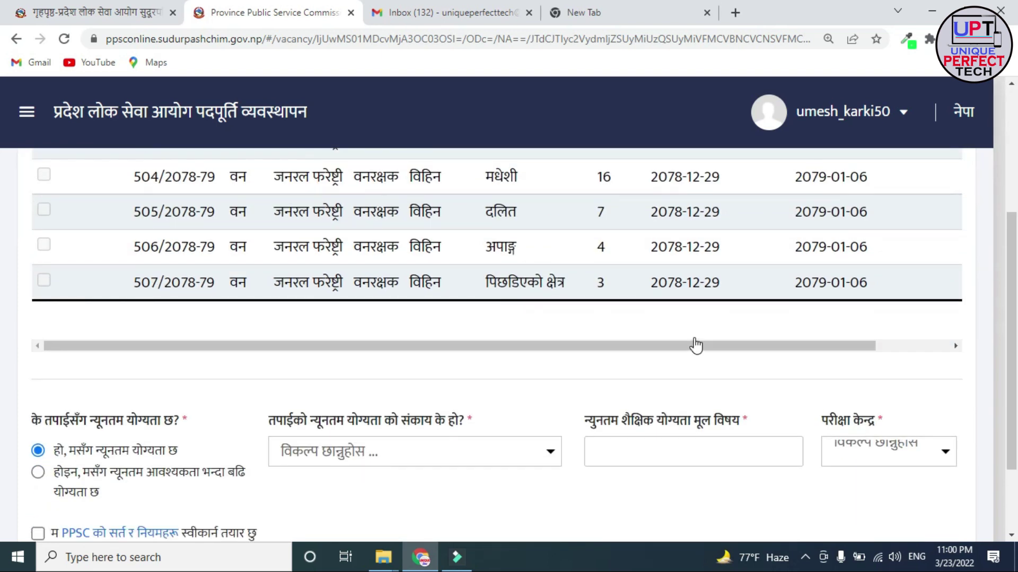
{"action": "scroll", "coordinate": [696, 346], "scroll_direction": "up", "scroll_amount": 4}
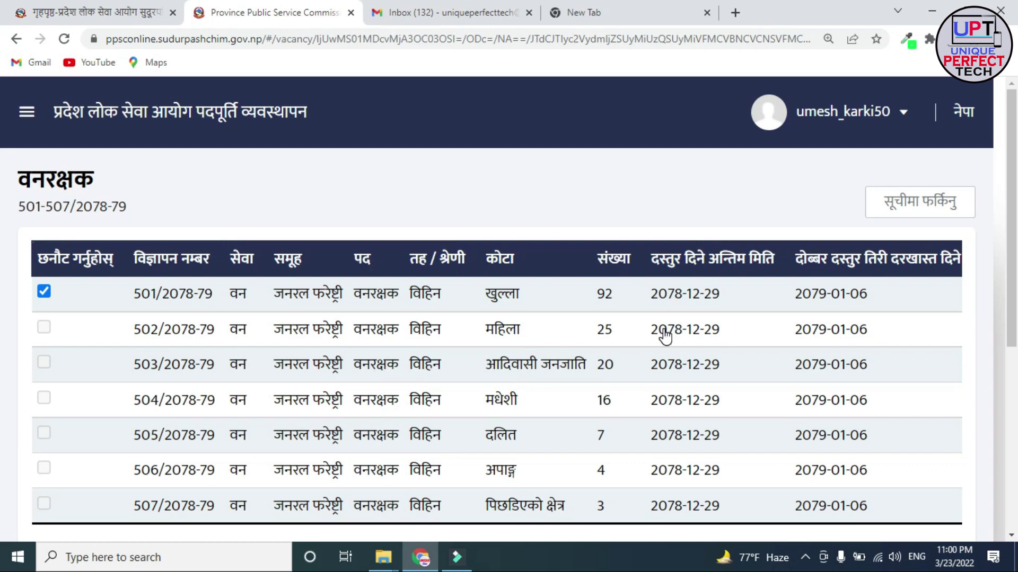
{"action": "scroll", "coordinate": [568, 353], "scroll_direction": "down", "scroll_amount": 5}
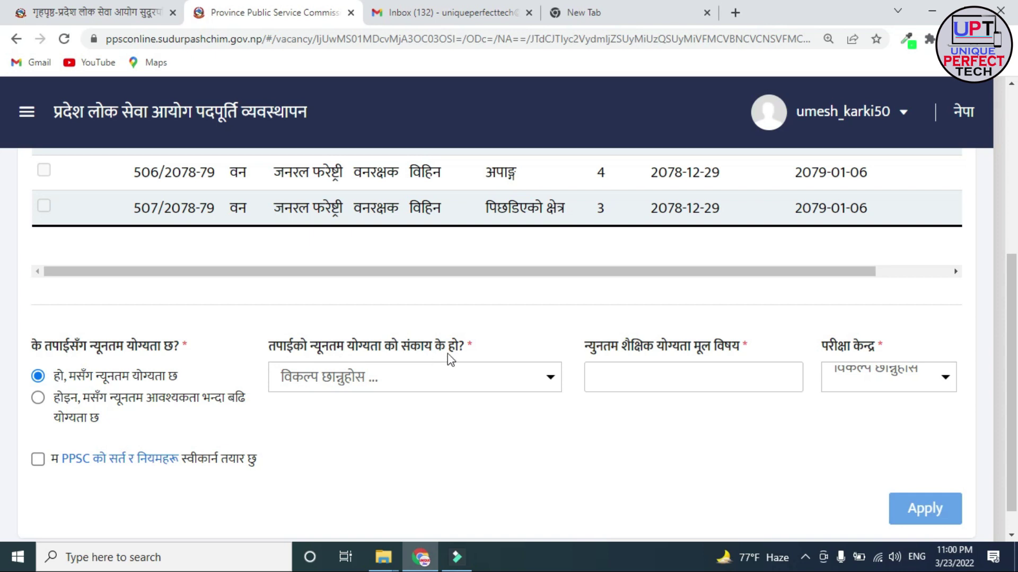
- Fill in faculty व्यवस्थापन संकाय, subject Account, the सुदूरपश्चिम exam centre, and accept the terms
{"action": "left_click", "coordinate": [539, 379]}
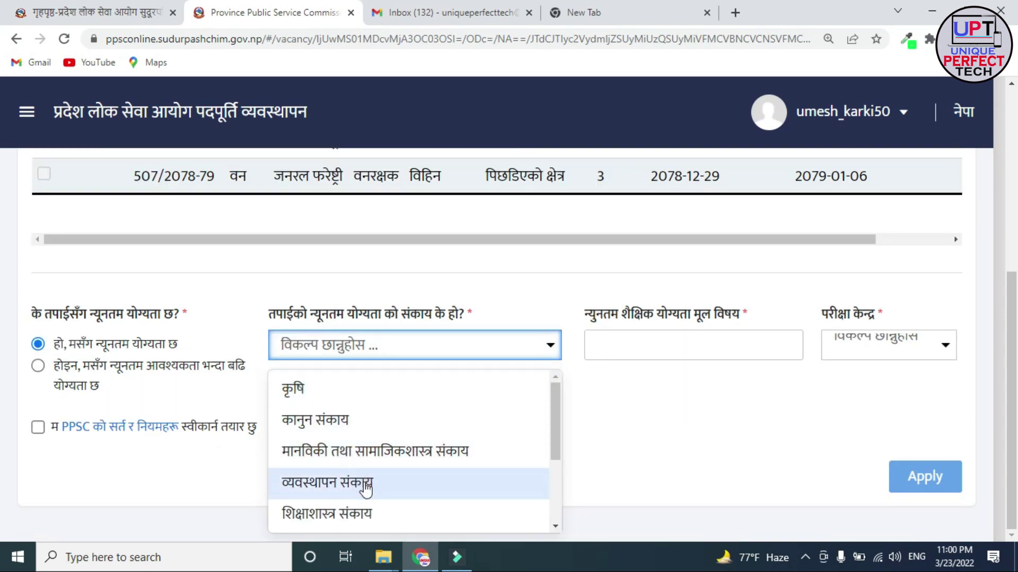
{"action": "left_click", "coordinate": [339, 485]}
{"action": "left_click", "coordinate": [754, 349]}
{"action": "type", "text": "Acc"}
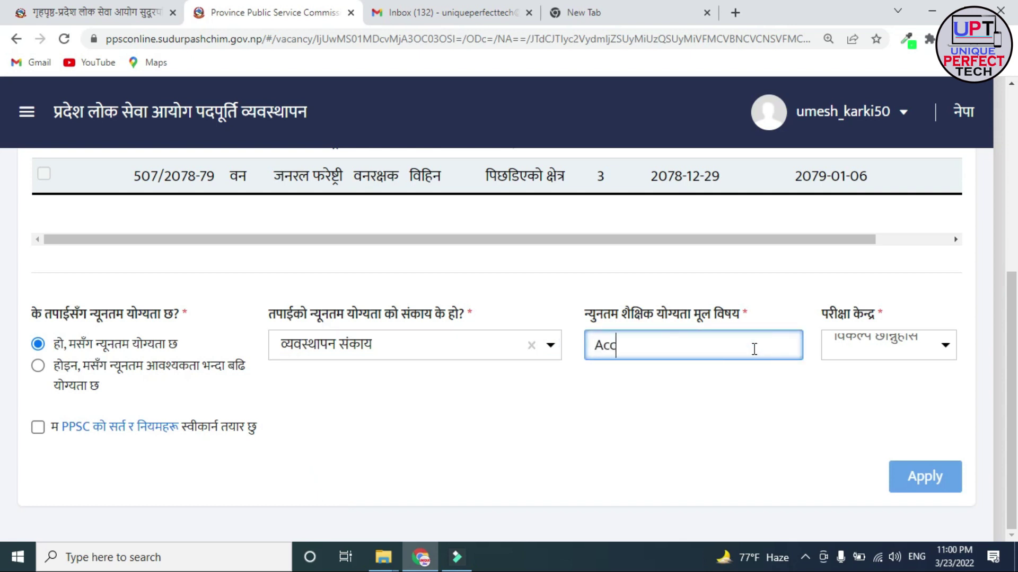
{"action": "type", "text": "ount"}
{"action": "left_click", "coordinate": [947, 347]}
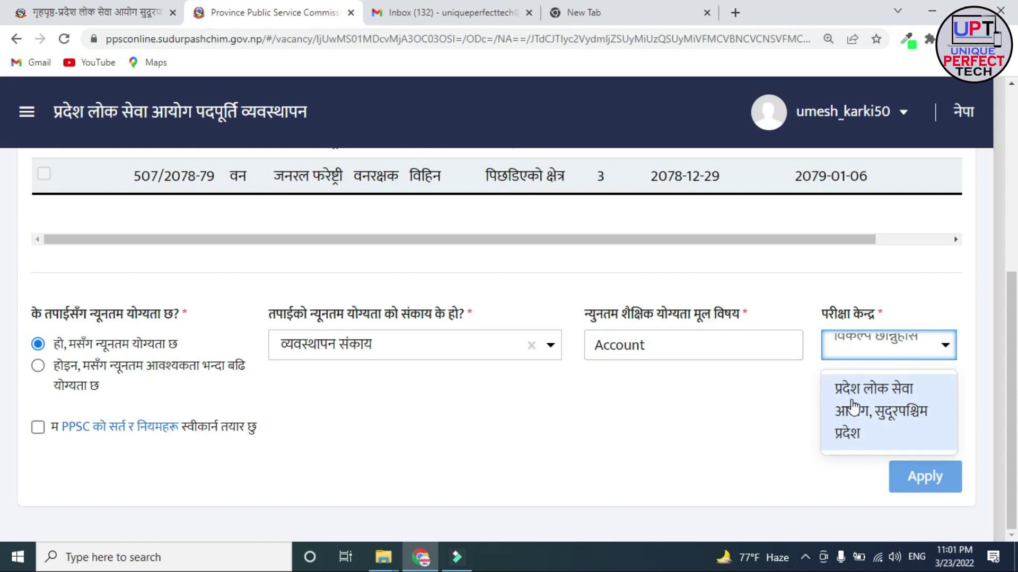
{"action": "left_click", "coordinate": [881, 423]}
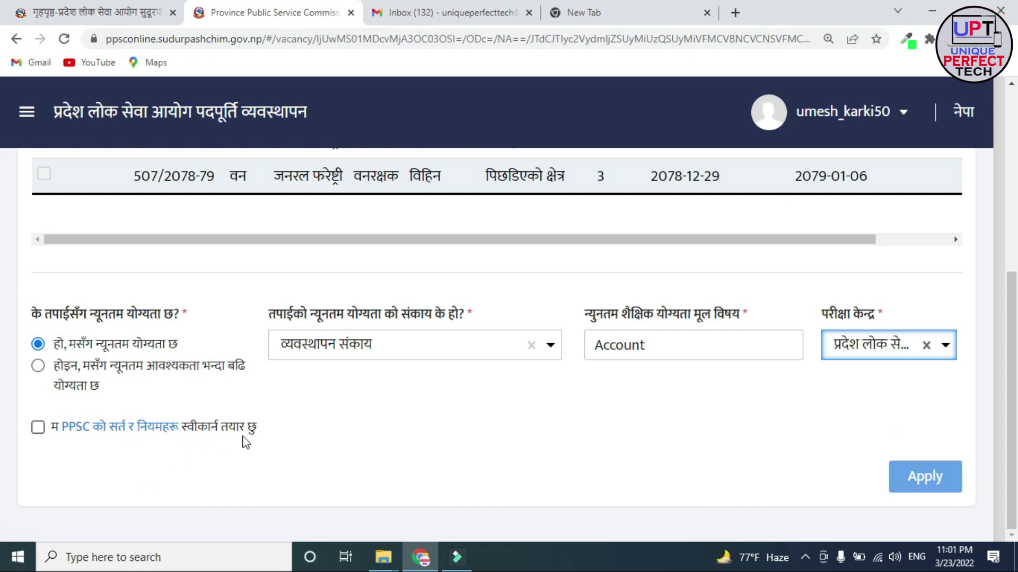
{"action": "left_click", "coordinate": [38, 427]}
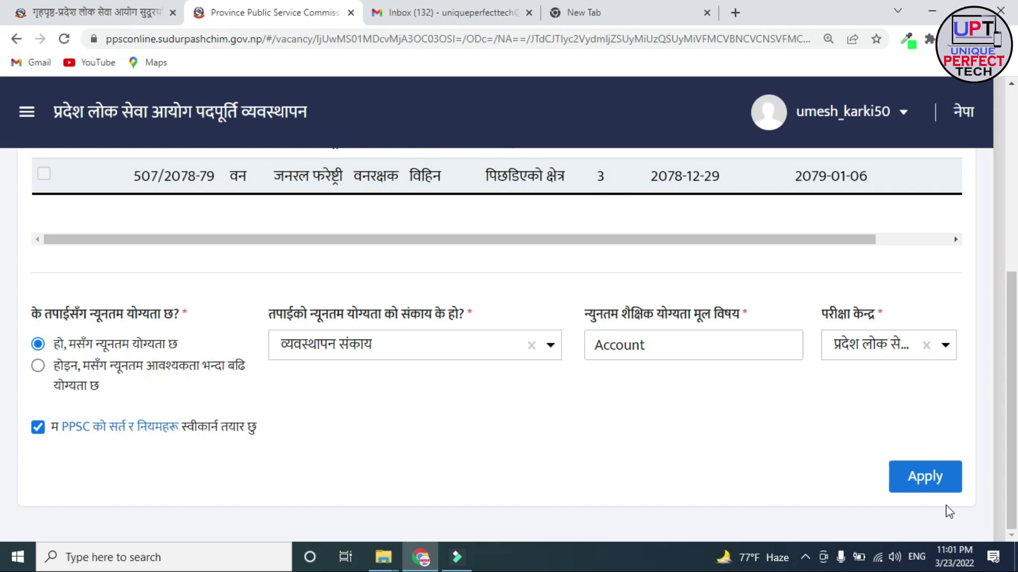
- Apply, review the details and confirm submission of the 501/2078-79 वनरक्षक application
{"action": "left_click", "coordinate": [928, 484]}
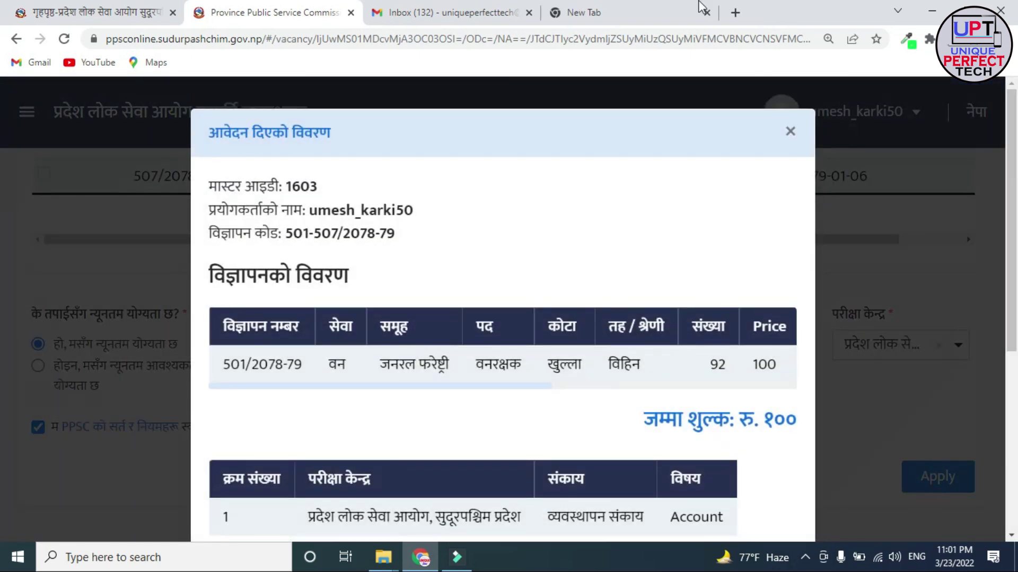
{"action": "scroll", "coordinate": [454, 309], "scroll_direction": "down", "scroll_amount": 3}
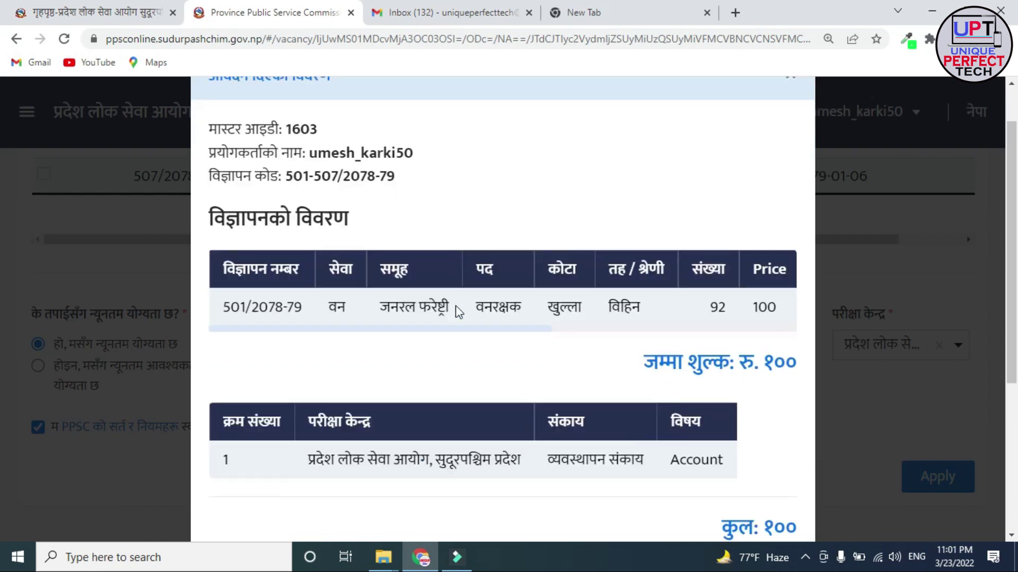
{"action": "scroll", "coordinate": [474, 306], "scroll_direction": "down", "scroll_amount": 1}
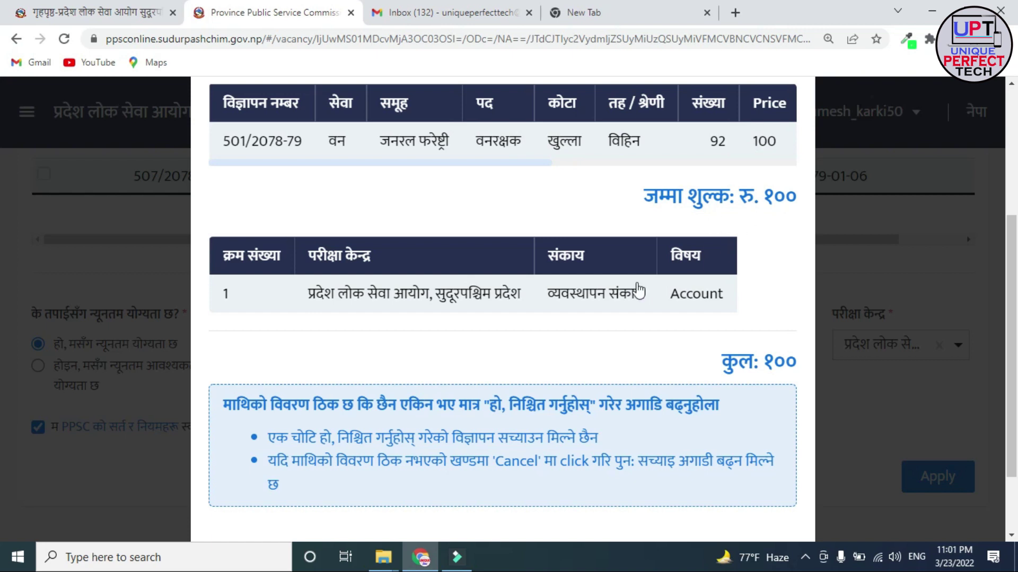
{"action": "scroll", "coordinate": [610, 326], "scroll_direction": "down", "scroll_amount": 2}
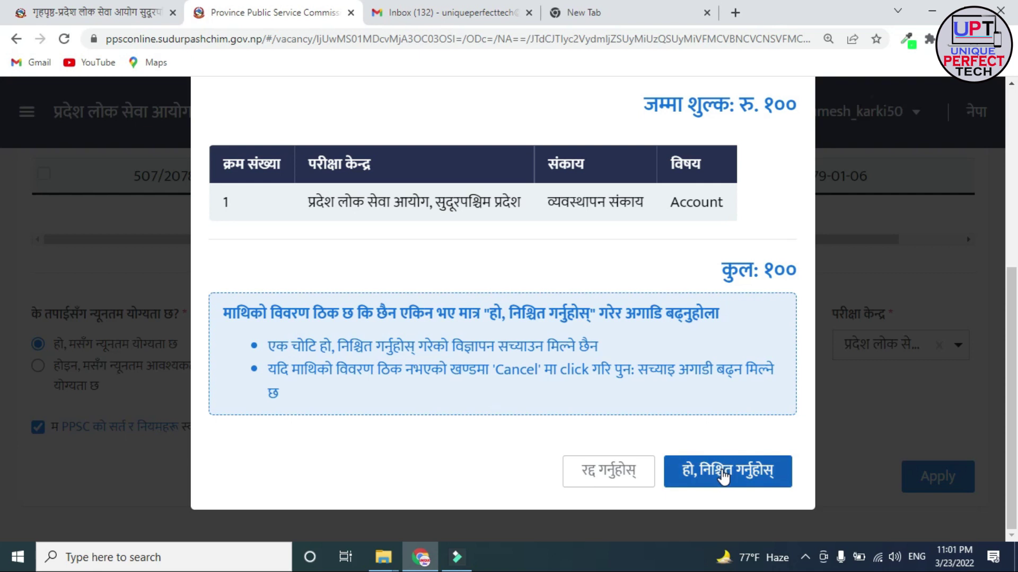
{"action": "left_click", "coordinate": [724, 473]}
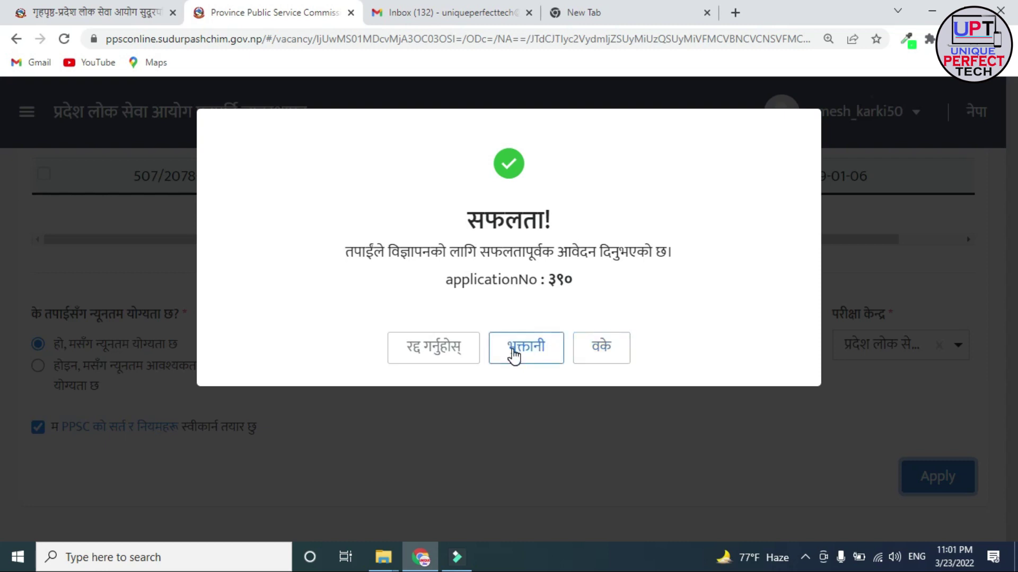
- Pay the Rs. 100 fee offline through राष्ट्रिय वाणिज्य बैंक and proceed to voucher upload
{"action": "left_click", "coordinate": [518, 352]}
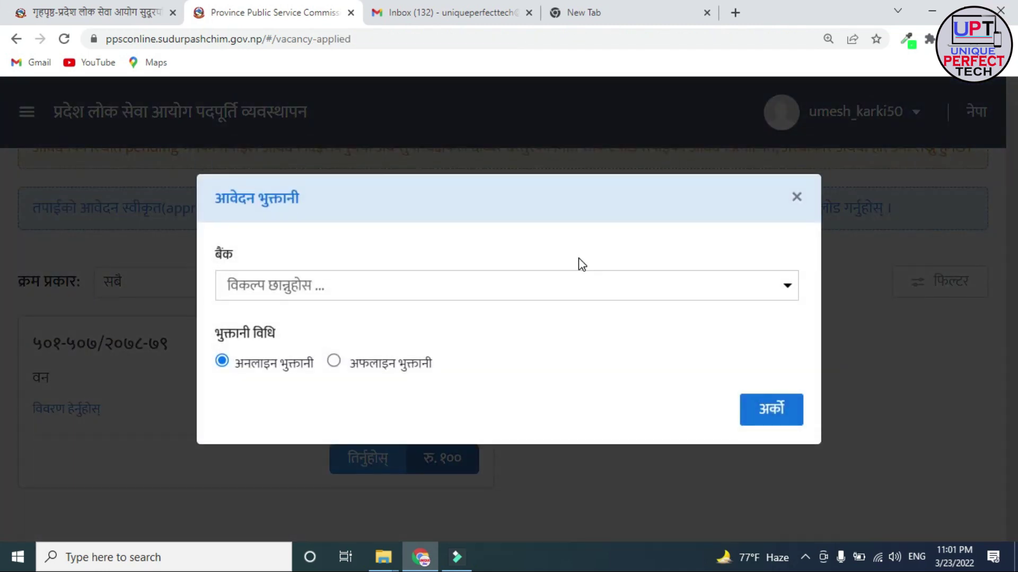
{"action": "left_click", "coordinate": [771, 281]}
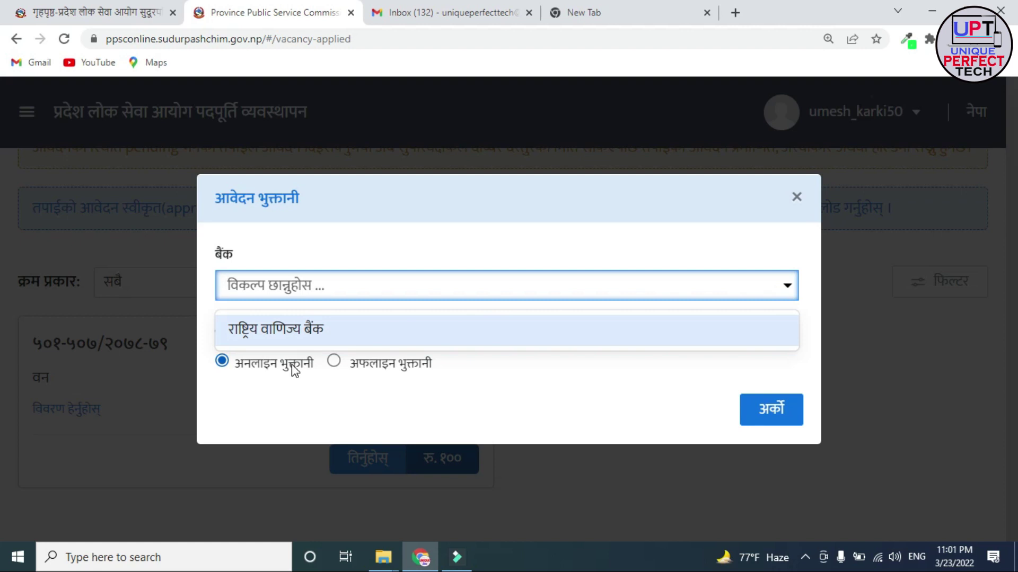
{"action": "left_click", "coordinate": [334, 363]}
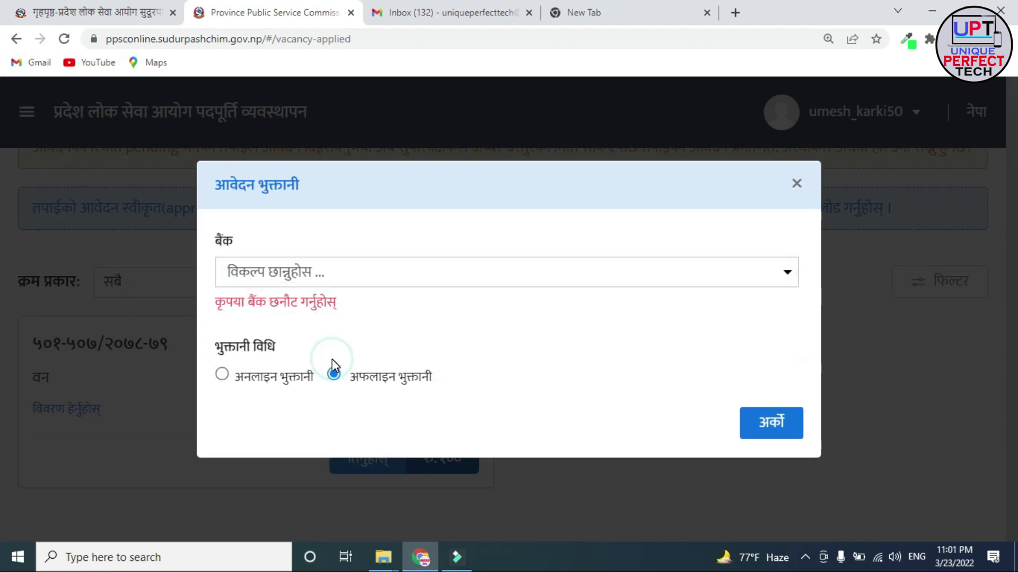
{"action": "left_click", "coordinate": [373, 278]}
{"action": "left_click", "coordinate": [304, 319]}
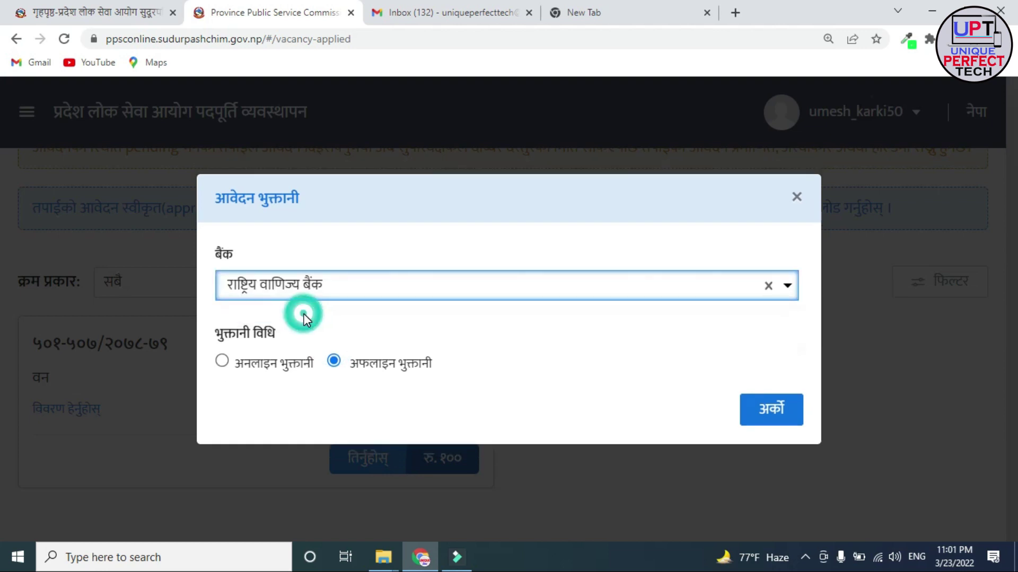
{"action": "left_click", "coordinate": [777, 416]}
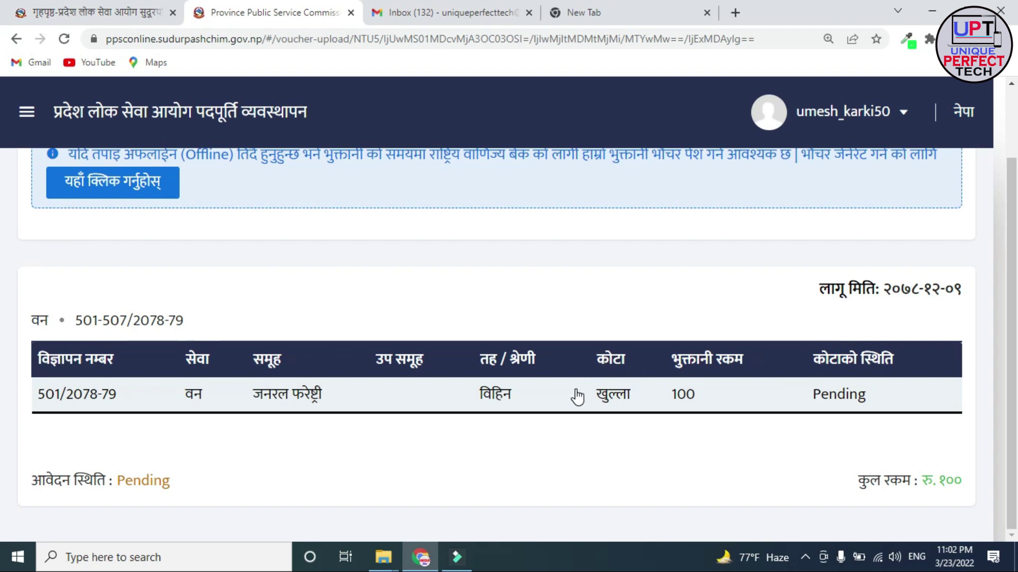
- Generate the offline bank payment voucher for 501/2078-79, downloading it as भौचर.pdf
{"action": "scroll", "coordinate": [577, 396], "scroll_direction": "up", "scroll_amount": 2}
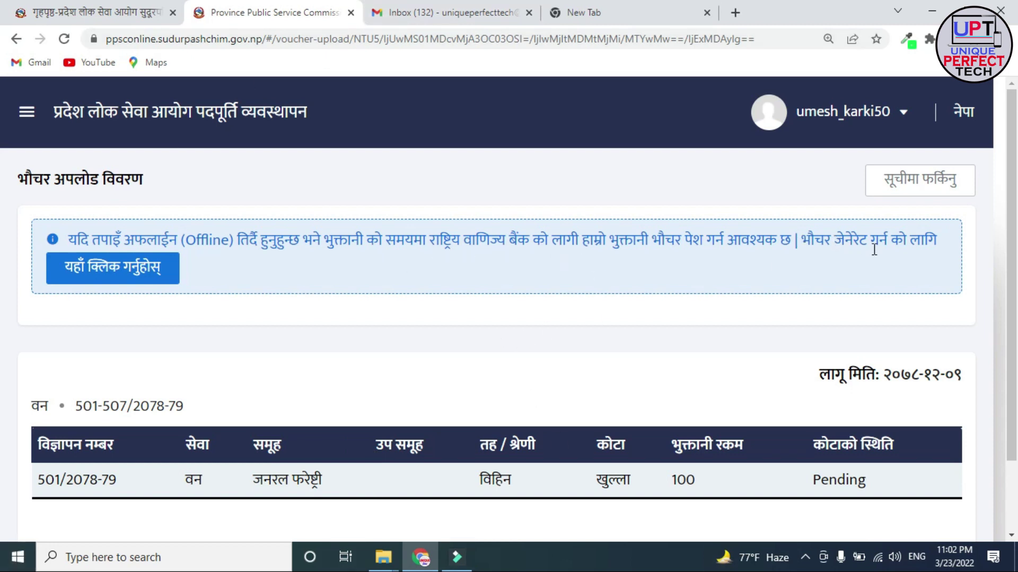
{"action": "left_click", "coordinate": [116, 276]}
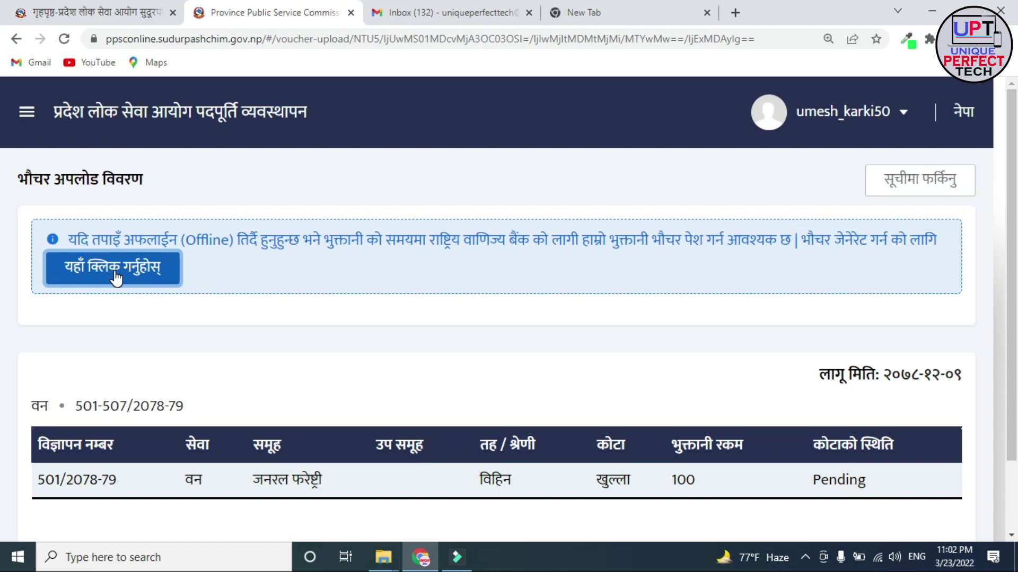
{"action": "scroll", "coordinate": [198, 306], "scroll_direction": "down", "scroll_amount": 2}
{"action": "scroll", "coordinate": [191, 304], "scroll_direction": "up", "scroll_amount": 2}
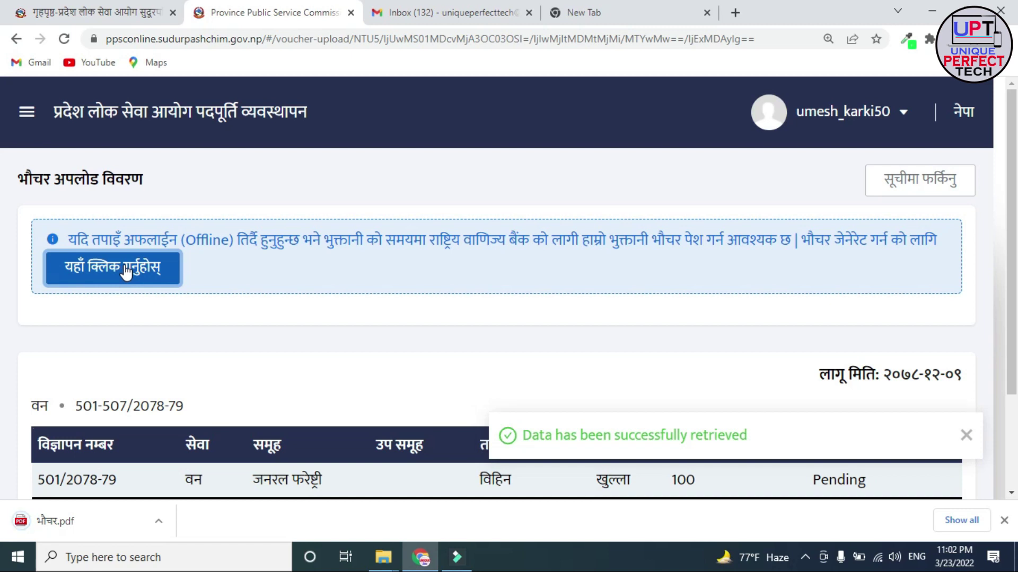
{"action": "scroll", "coordinate": [130, 286], "scroll_direction": "down", "scroll_amount": 3}
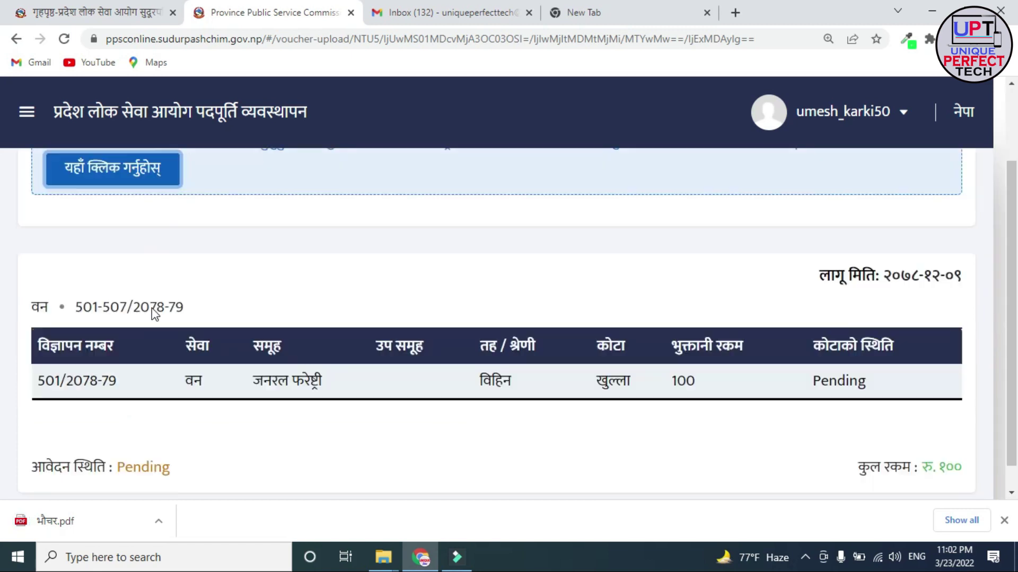
- Open the downloaded भौचर.pdf and zoom in two levels
{"action": "left_click", "coordinate": [25, 517]}
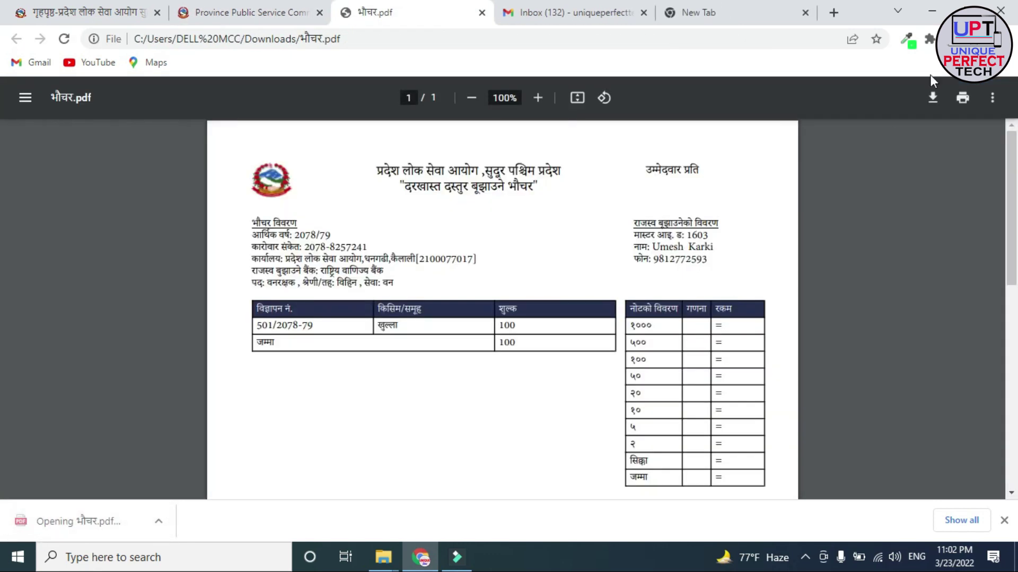
{"action": "left_click", "coordinate": [536, 100]}
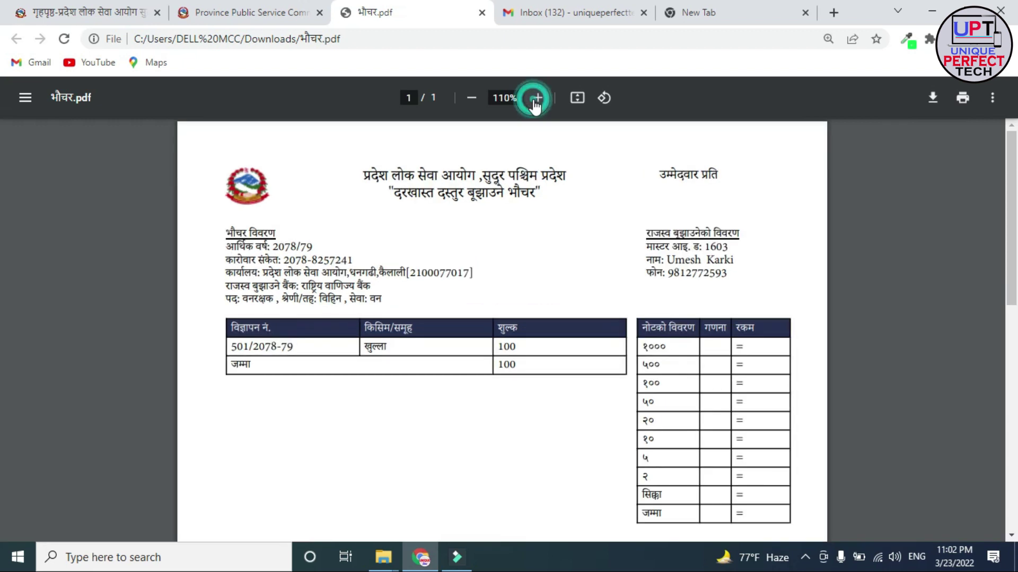
{"action": "left_click", "coordinate": [536, 99]}
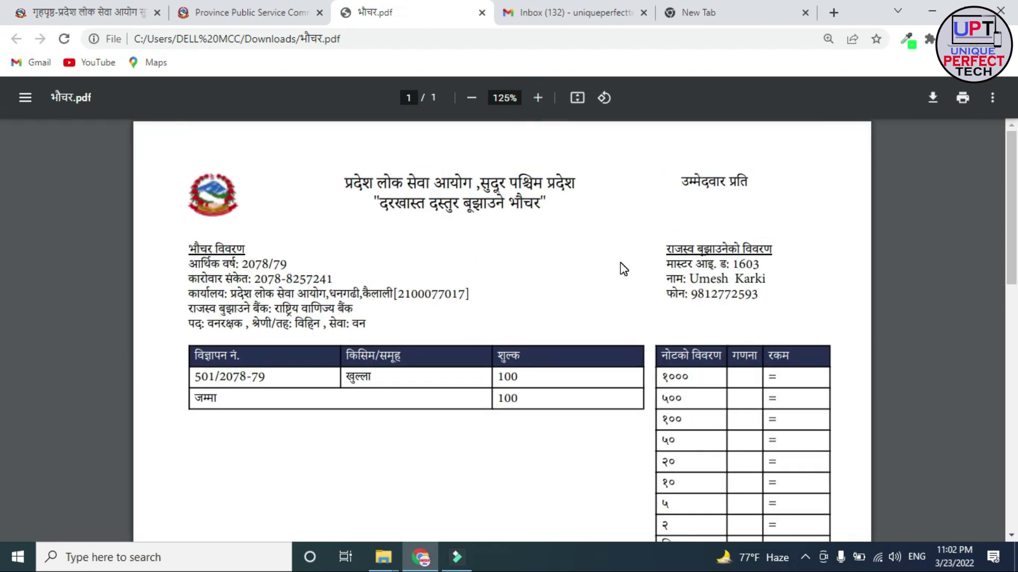
- Scroll through the voucher's candidate and bank copies, fee 100, due 2079-01-07
{"action": "scroll", "coordinate": [572, 336], "scroll_direction": "down", "scroll_amount": 3}
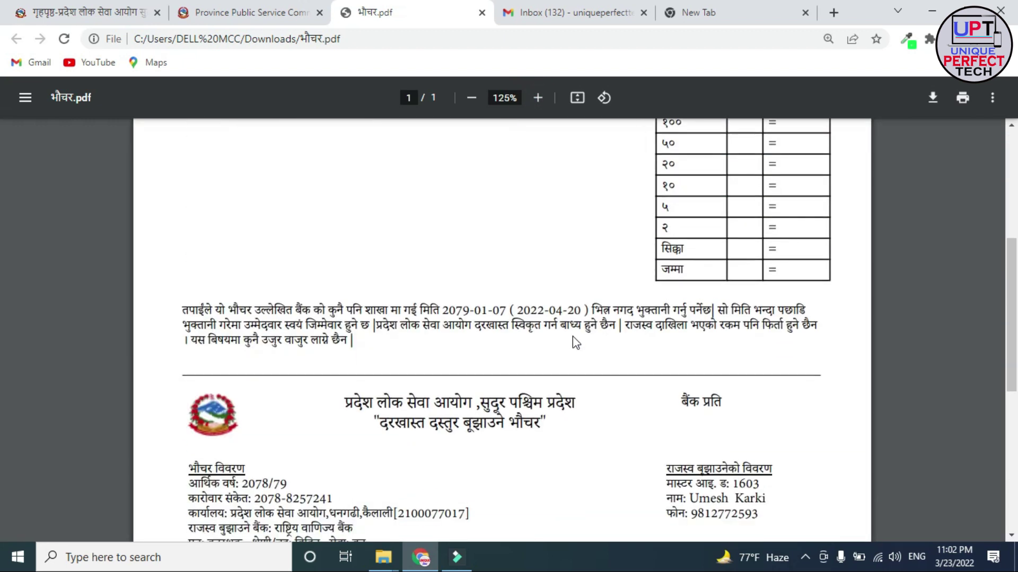
{"action": "scroll", "coordinate": [573, 336], "scroll_direction": "down", "scroll_amount": 4}
{"action": "scroll", "coordinate": [572, 336], "scroll_direction": "down", "scroll_amount": 3}
{"action": "scroll", "coordinate": [574, 335], "scroll_direction": "up", "scroll_amount": 3}
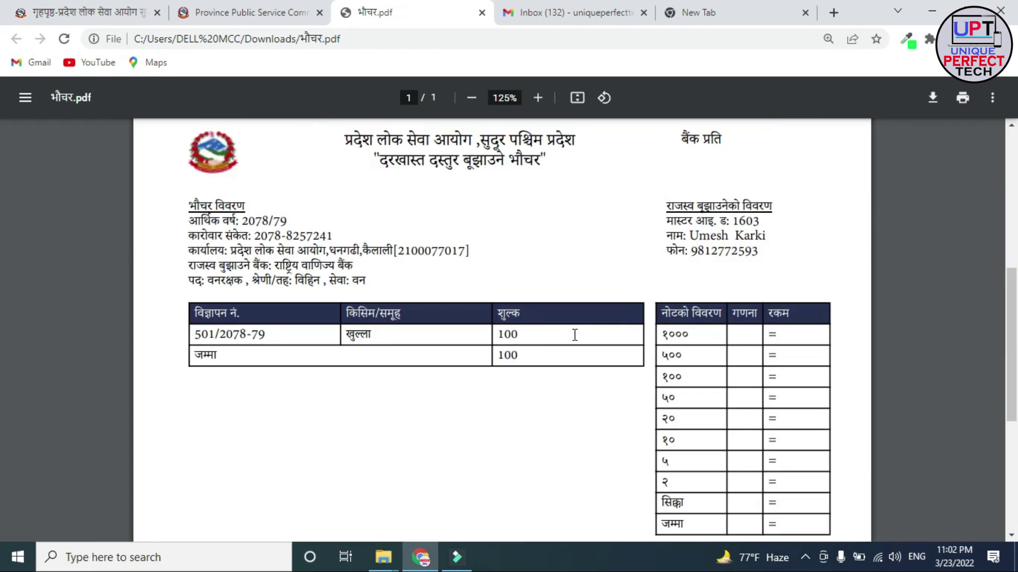
{"action": "scroll", "coordinate": [575, 335], "scroll_direction": "up", "scroll_amount": 6}
{"action": "scroll", "coordinate": [574, 335], "scroll_direction": "up", "scroll_amount": 4}
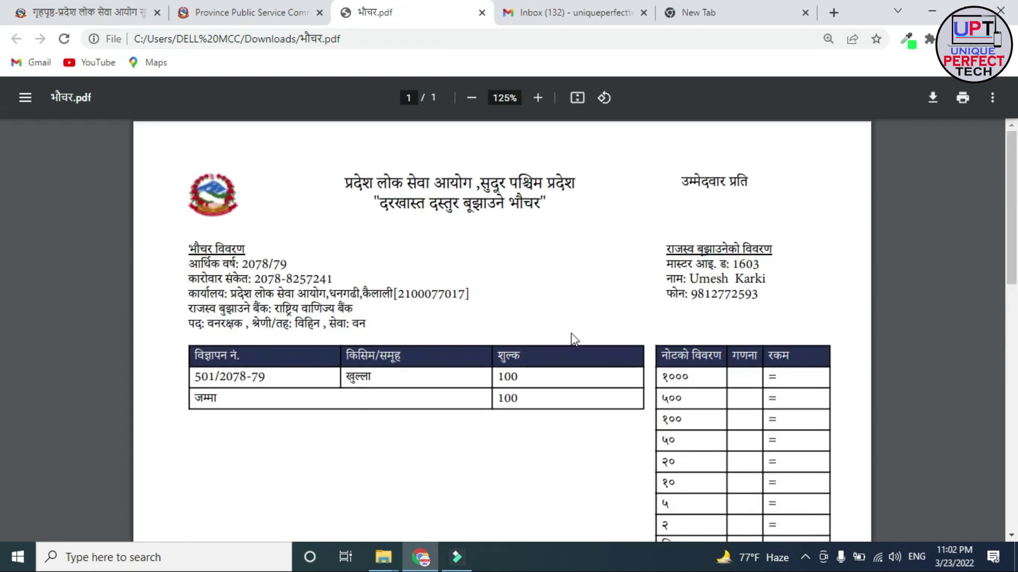
{"action": "scroll", "coordinate": [571, 339], "scroll_direction": "down", "scroll_amount": 5}
{"action": "scroll", "coordinate": [567, 338], "scroll_direction": "down", "scroll_amount": 3}
{"action": "scroll", "coordinate": [564, 339], "scroll_direction": "up", "scroll_amount": 2}
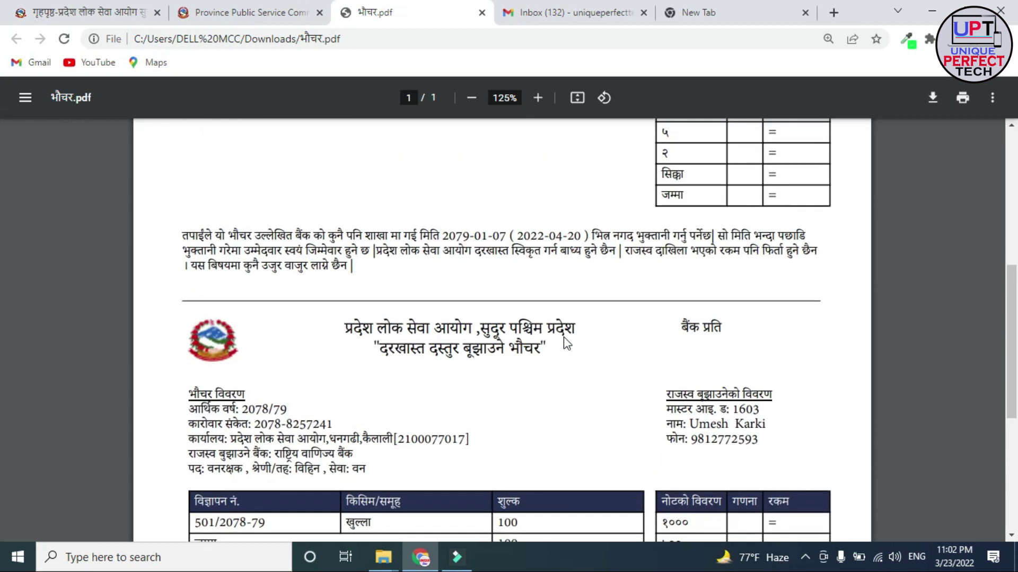
{"action": "scroll", "coordinate": [566, 343], "scroll_direction": "up", "scroll_amount": 5}
{"action": "scroll", "coordinate": [566, 343], "scroll_direction": "up", "scroll_amount": 2}
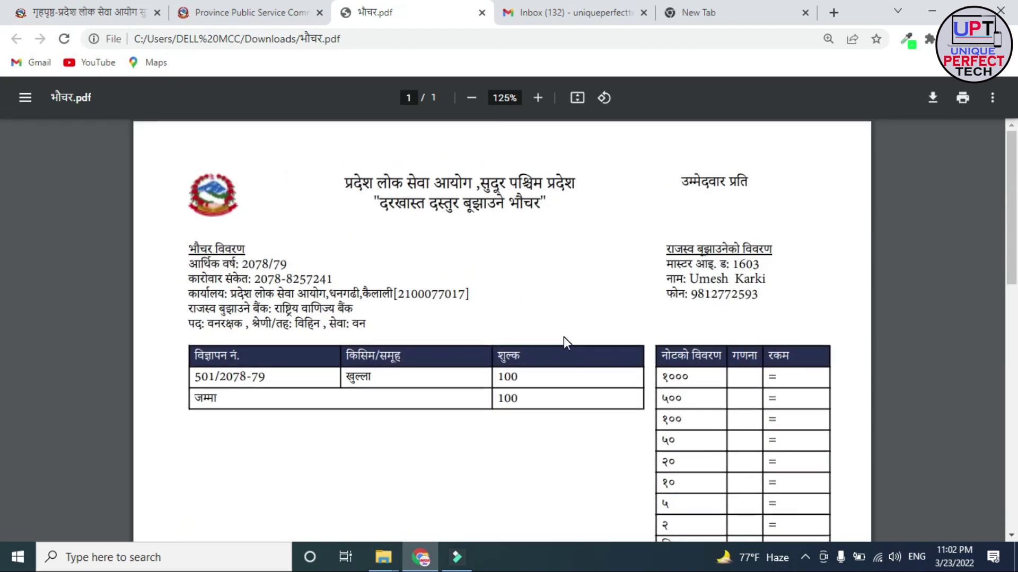
- Close the भौचर.pdf tab and review the upload page showing 501/2078-79 Pending
{"action": "left_click", "coordinate": [482, 13]}
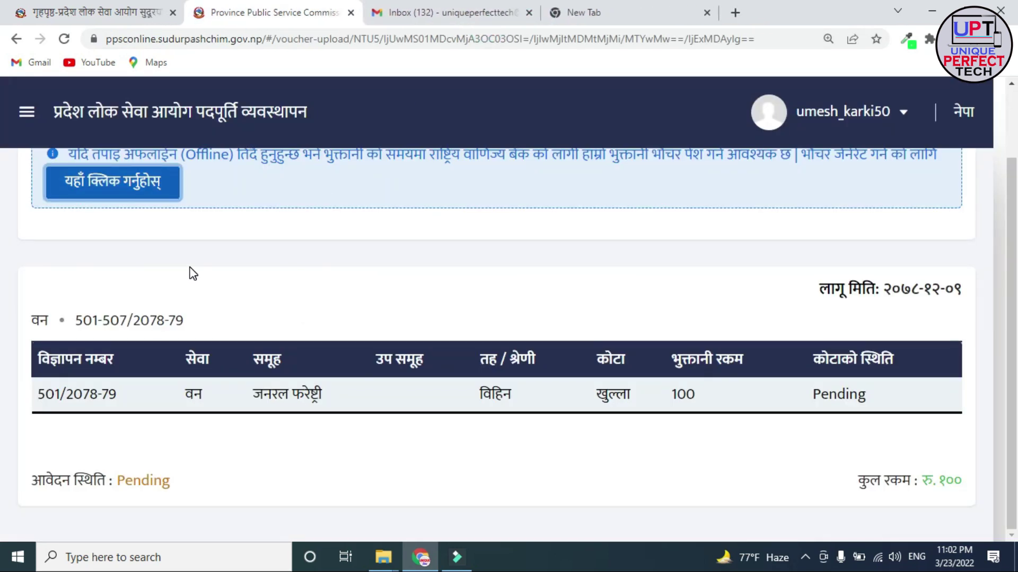
{"action": "scroll", "coordinate": [406, 283], "scroll_direction": "up", "scroll_amount": 2}
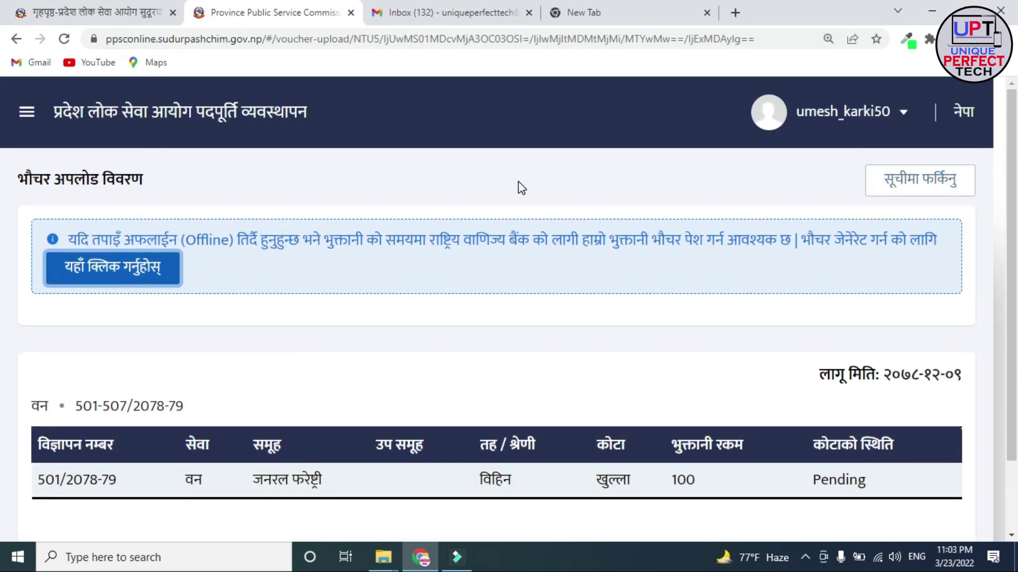
{"action": "scroll", "coordinate": [544, 307], "scroll_direction": "down", "scroll_amount": 2}
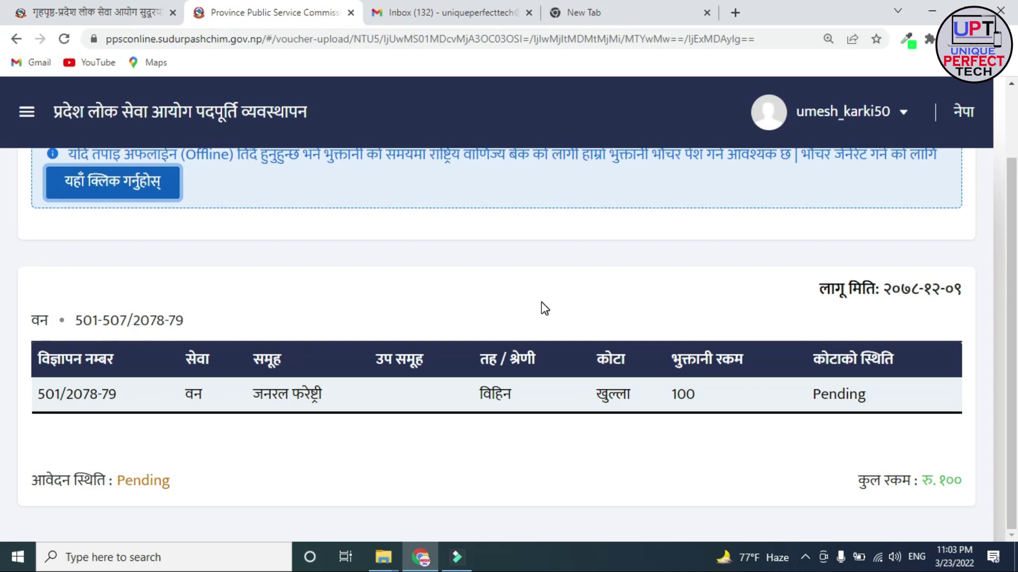